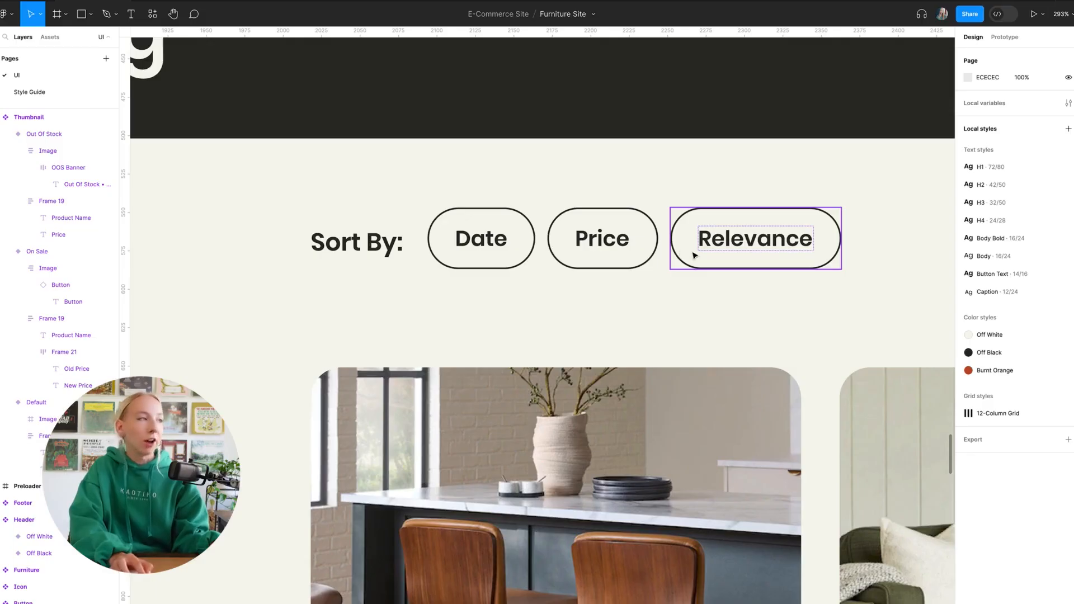
- Inspect the variant type options of the Relevance sort button on the product list page
scroll(724, 254, "down", 6)
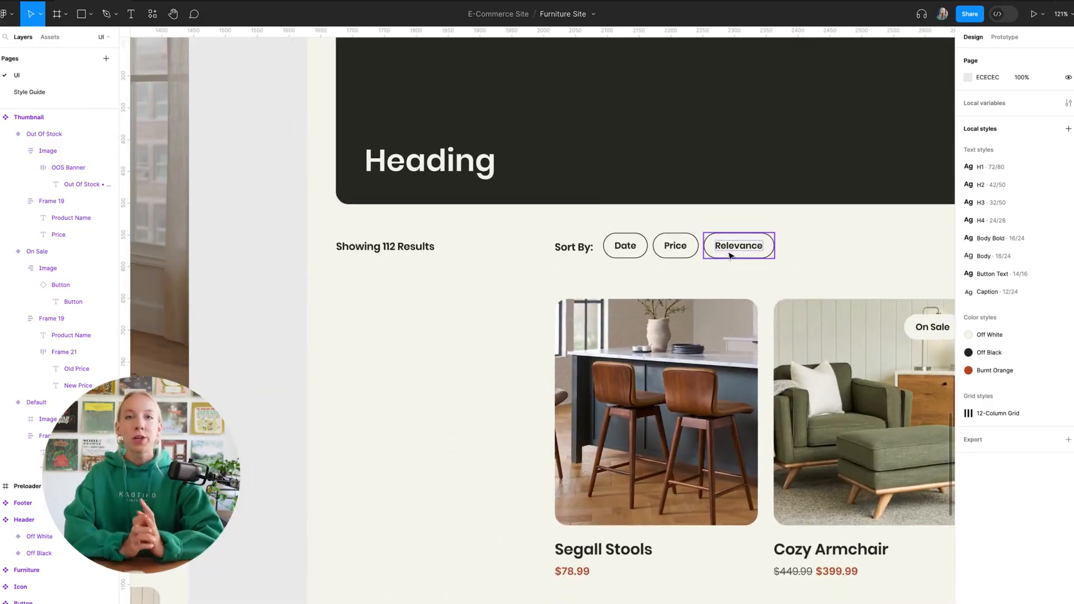
left_click(729, 255)
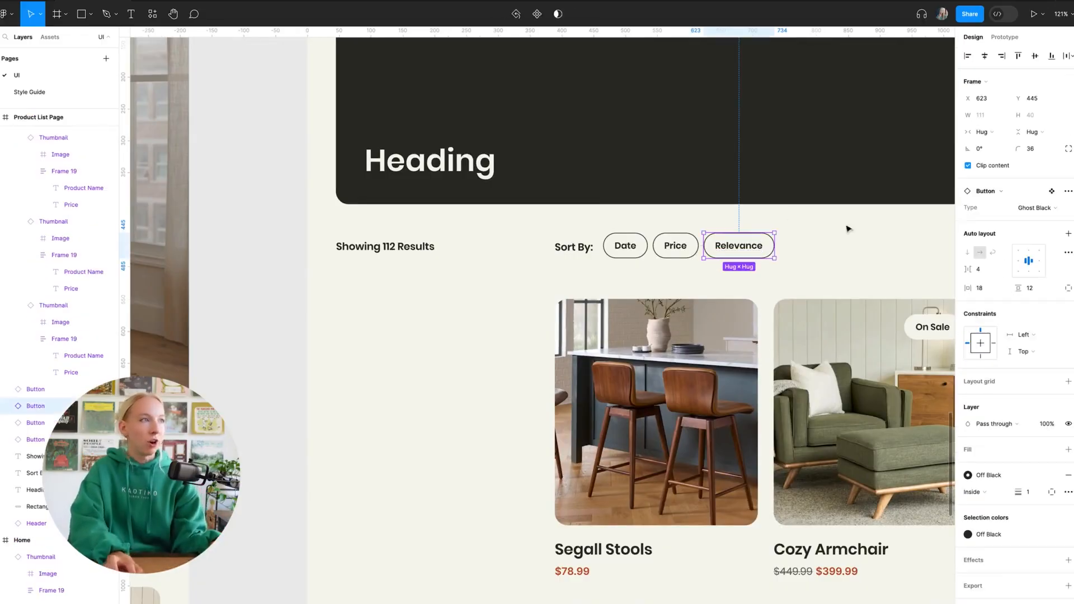
left_click(1041, 208)
left_click(850, 271)
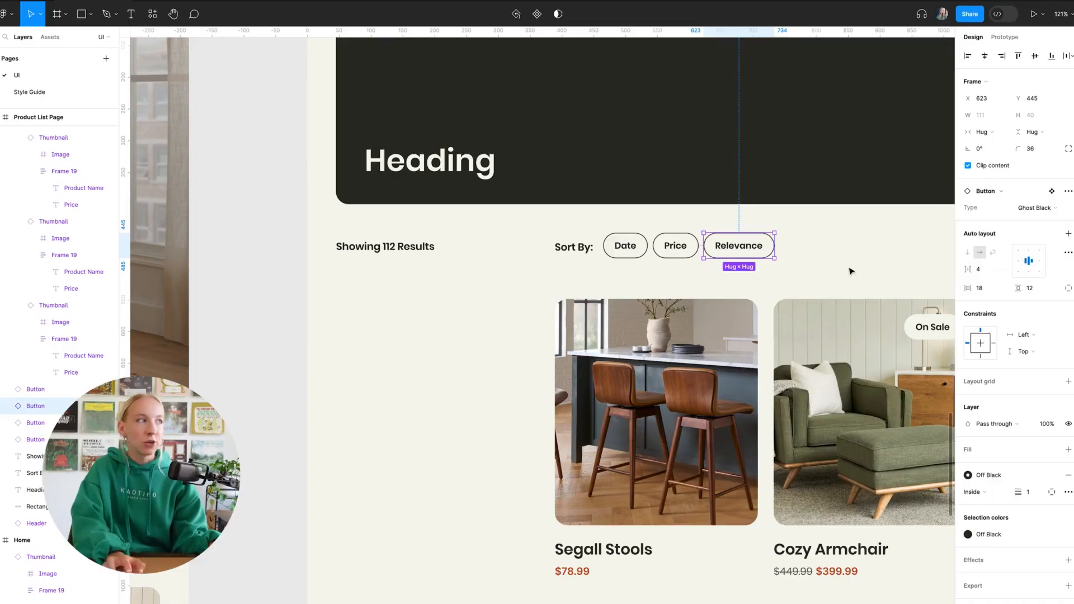
left_click(849, 271)
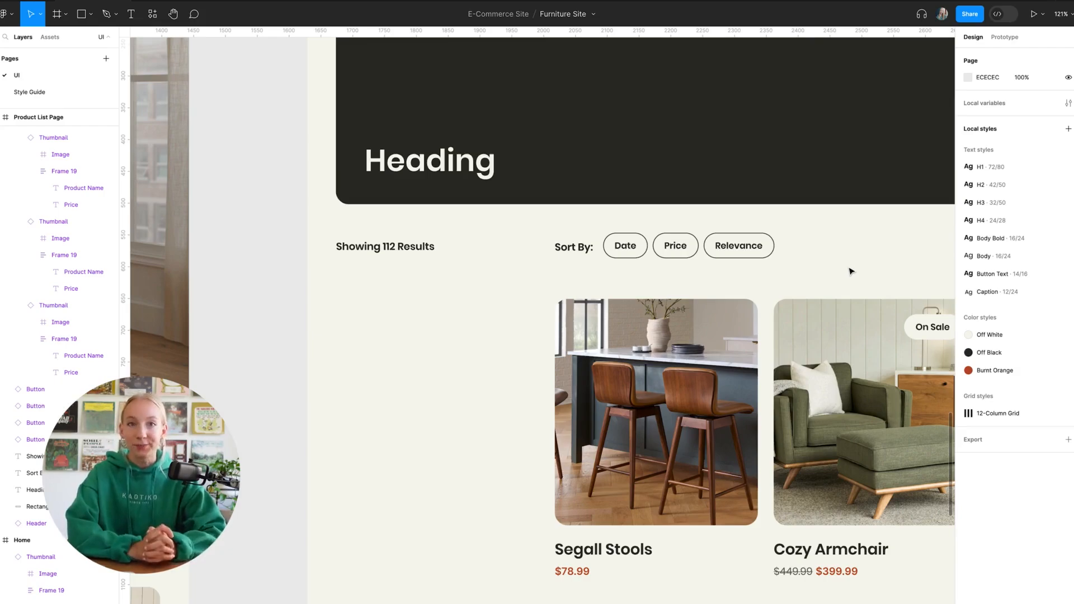
- Go to the main component of the Date sort button on the product list page
scroll(573, 275, "down", 5)
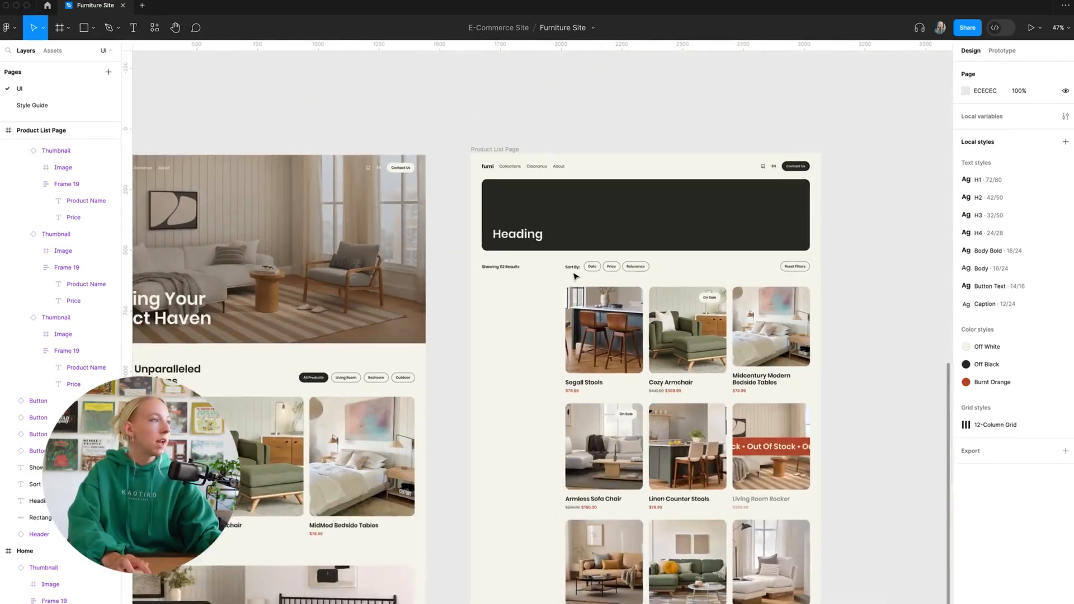
scroll(576, 276, "up", 6)
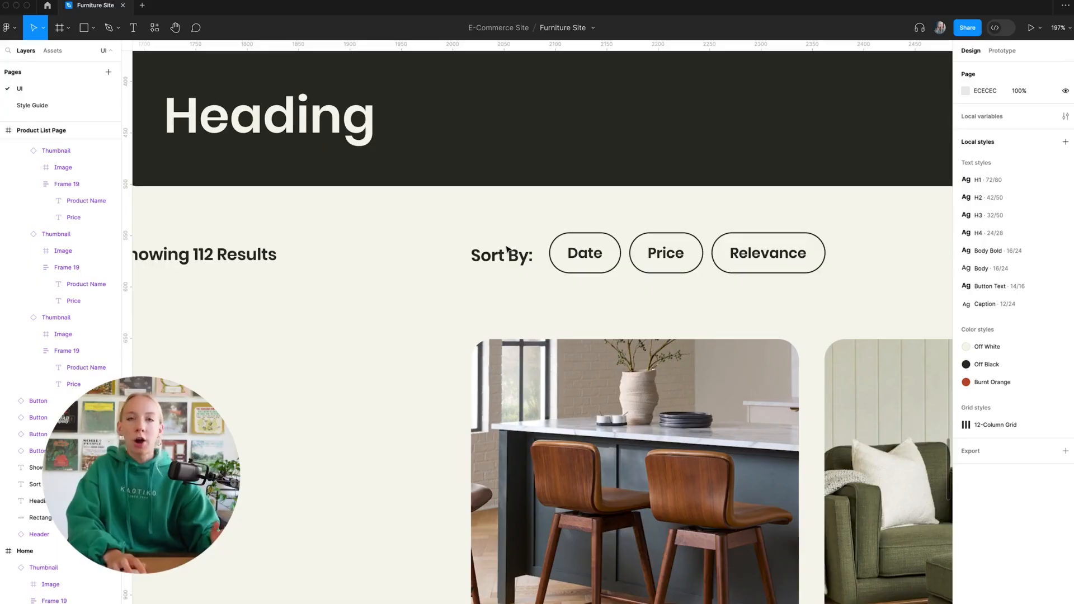
left_click(584, 249)
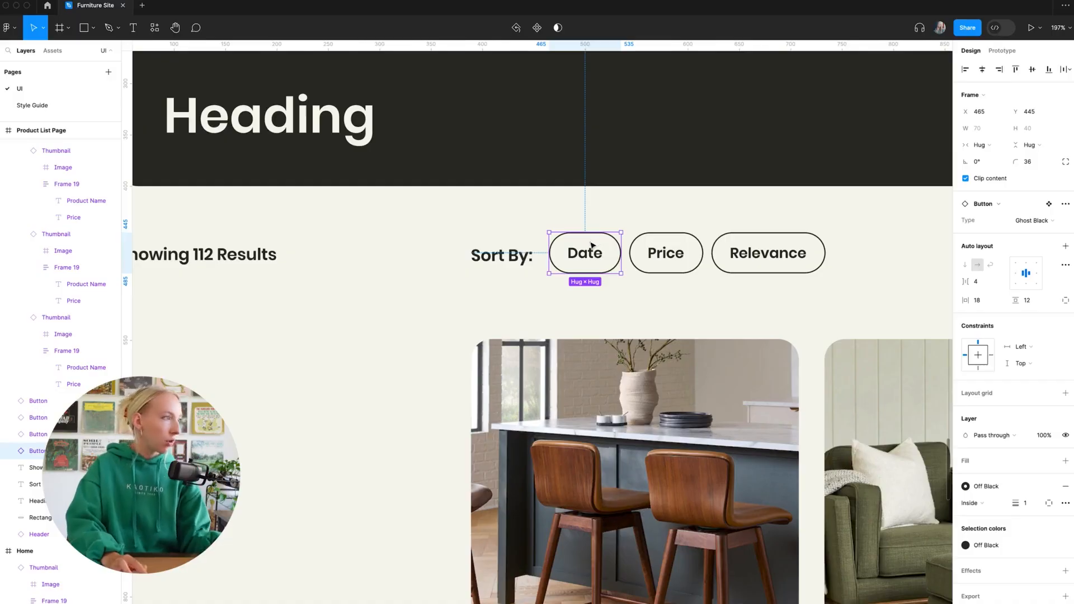
right_click(576, 256)
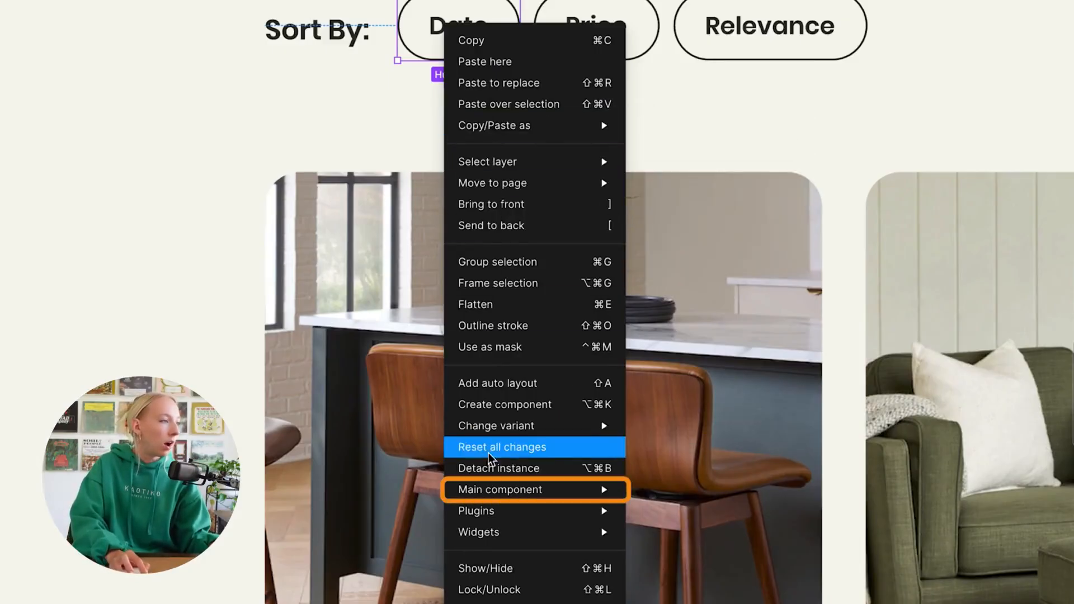
mouse_move(481, 492)
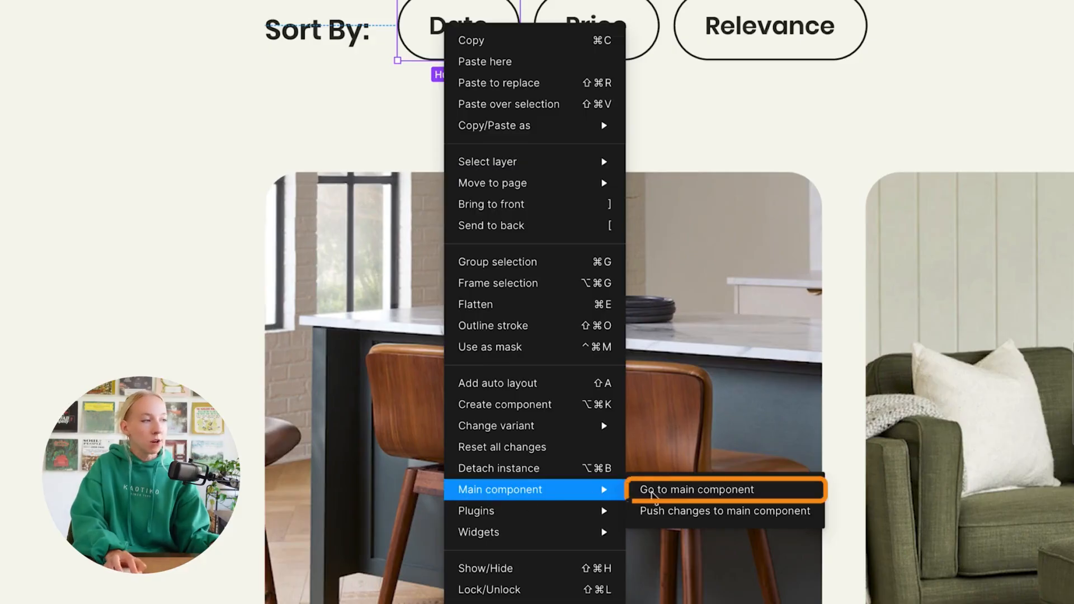
left_click(699, 490)
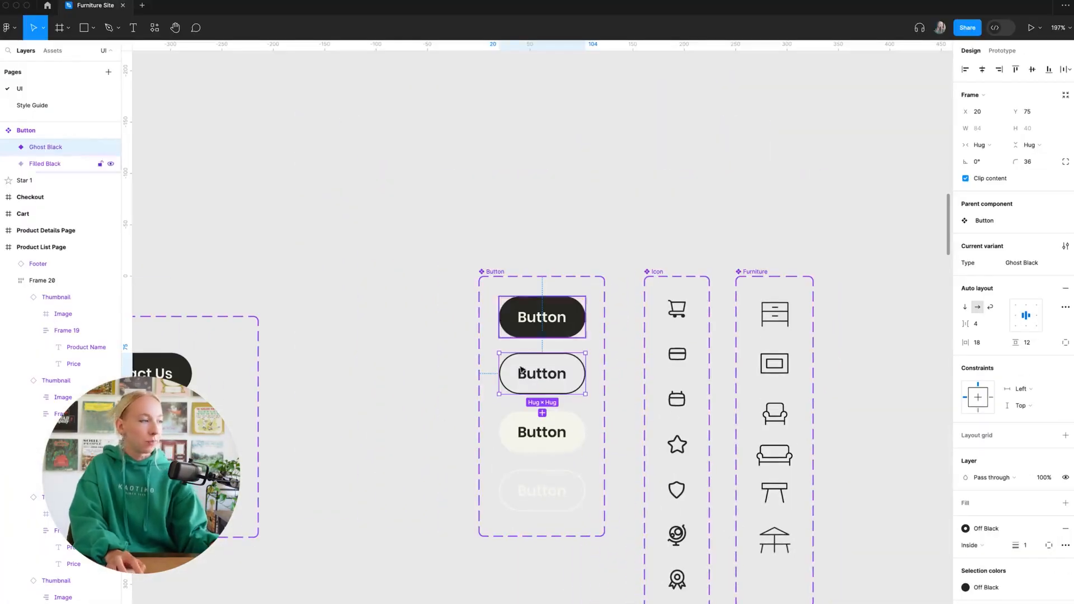
- Examine the variants and properties of the Button component set
left_click(524, 397)
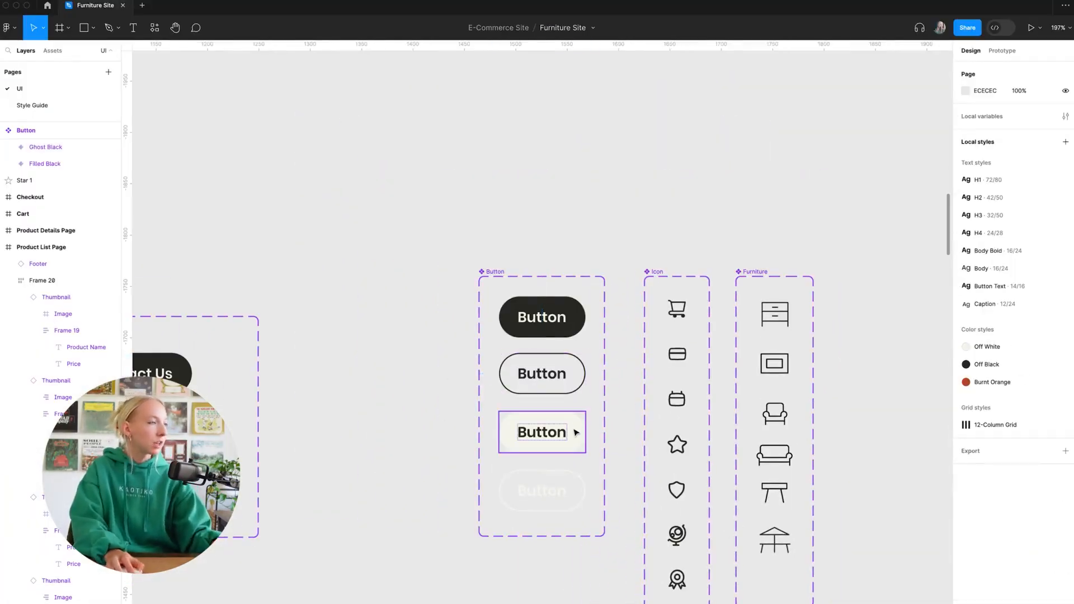
scroll(575, 433, "up", 5)
scroll(575, 433, "down", 1)
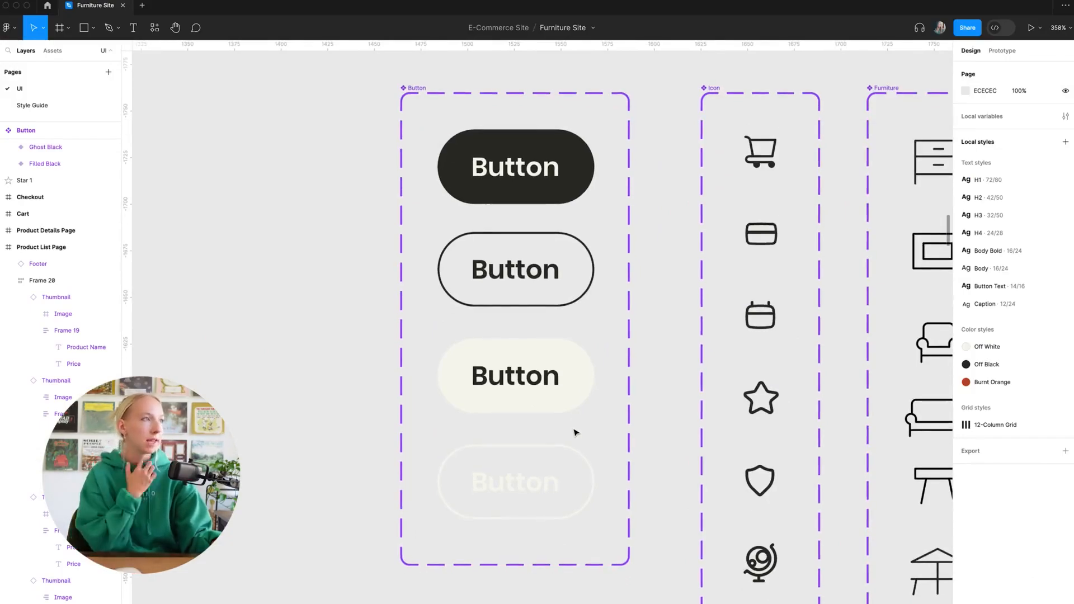
scroll(419, 117, "down", 1)
left_click(417, 75)
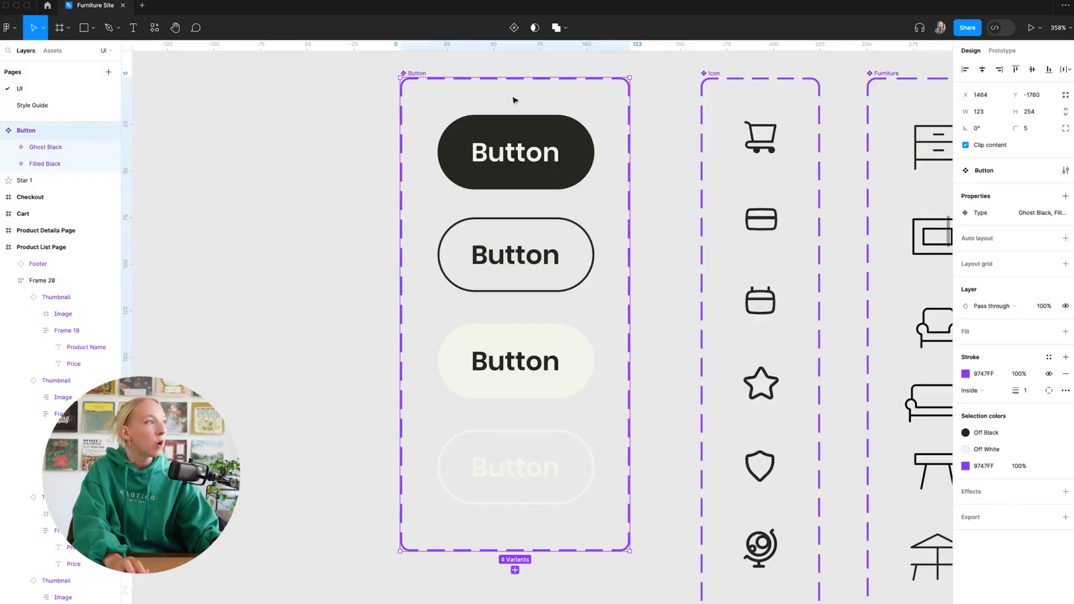
scroll(530, 106, "down", 2)
scroll(530, 105, "up", 2)
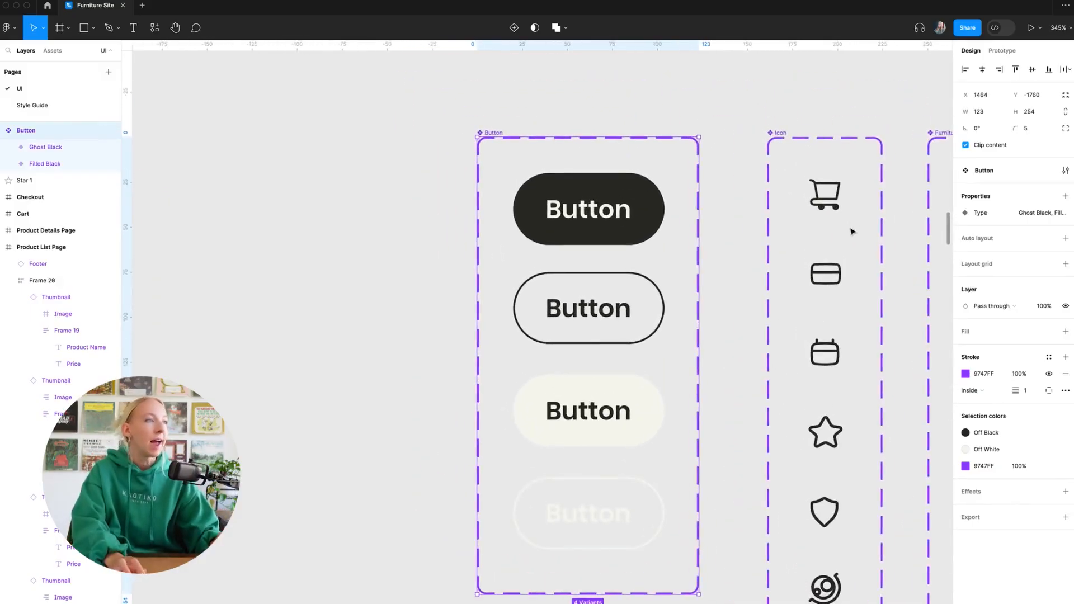
- Paste a copy of the Star icon after the label in the Filled Black button variant and colour it Off White
left_click(837, 439)
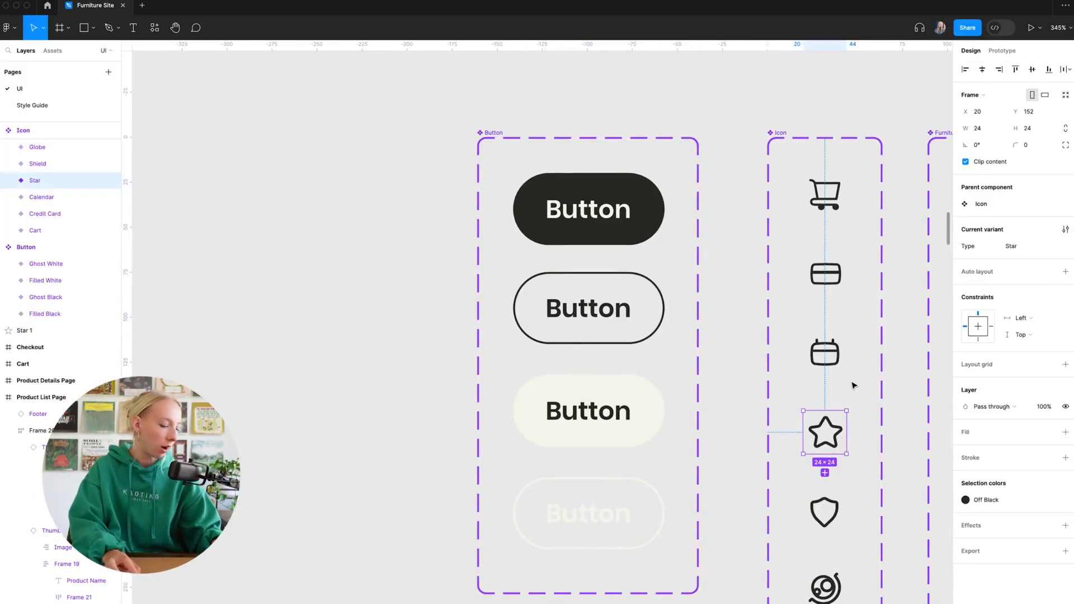
key("ctrl+c")
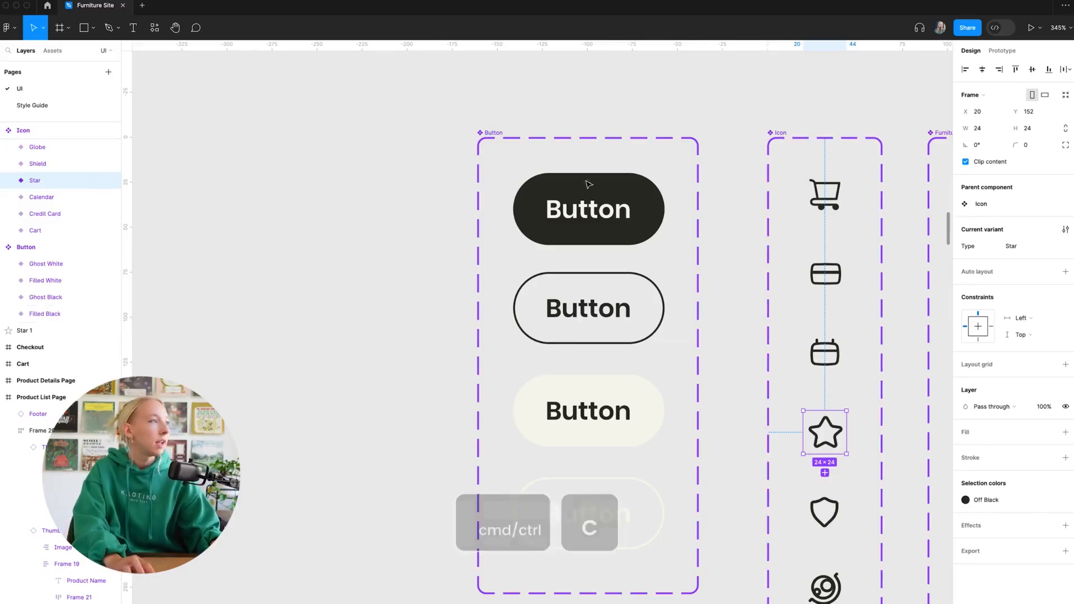
left_click(585, 212)
double_click(585, 211)
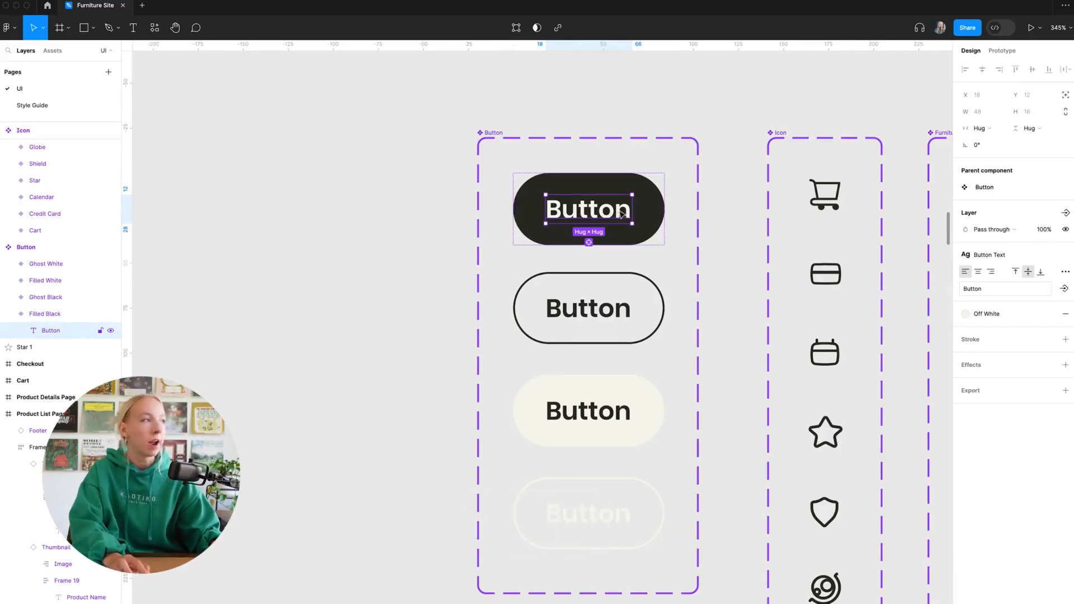
key("ctrl+v")
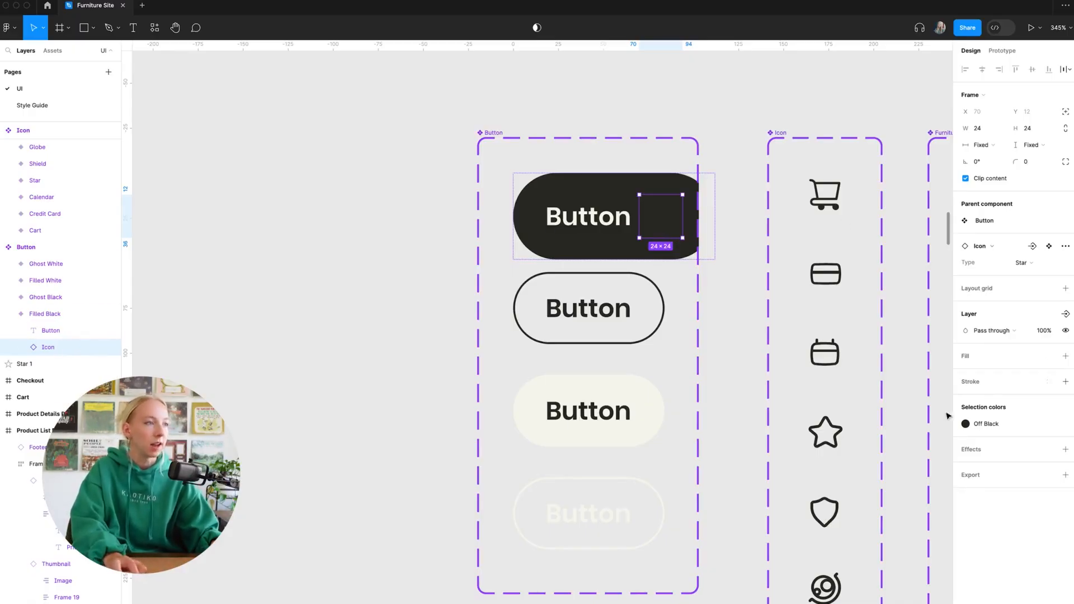
left_click(965, 423)
left_click(875, 495)
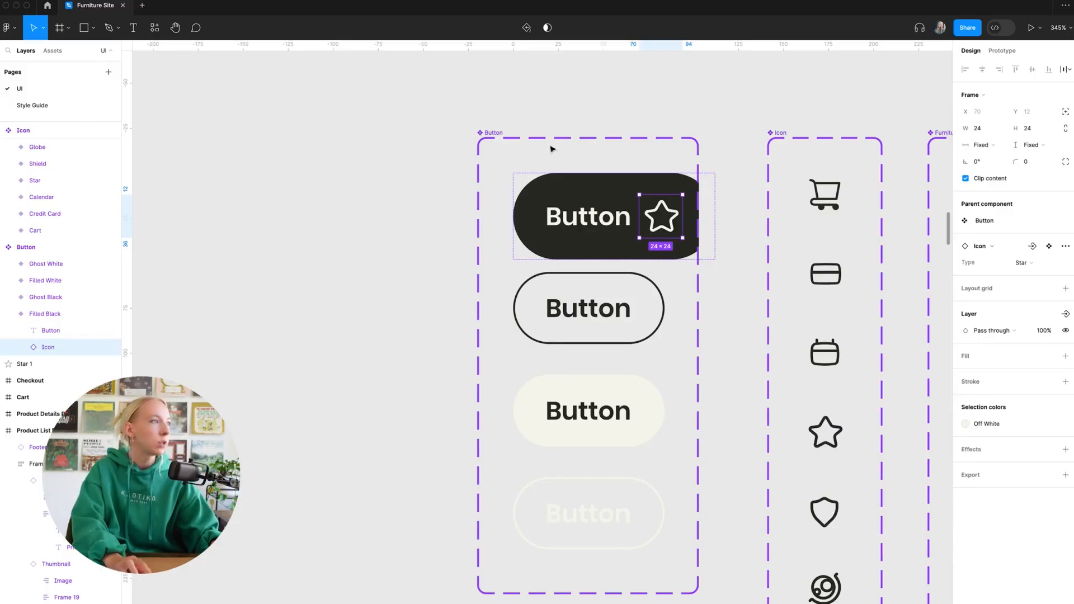
- Widen the Button component set's frame so that it encloses the whole Filled Black variant
left_click(511, 136)
left_click_drag(698, 302, 745, 302)
left_click(685, 220)
- Resize the star icon in the Filled Black button to 16 × 16 and move it in front of the label
scroll(686, 218, "up", 5)
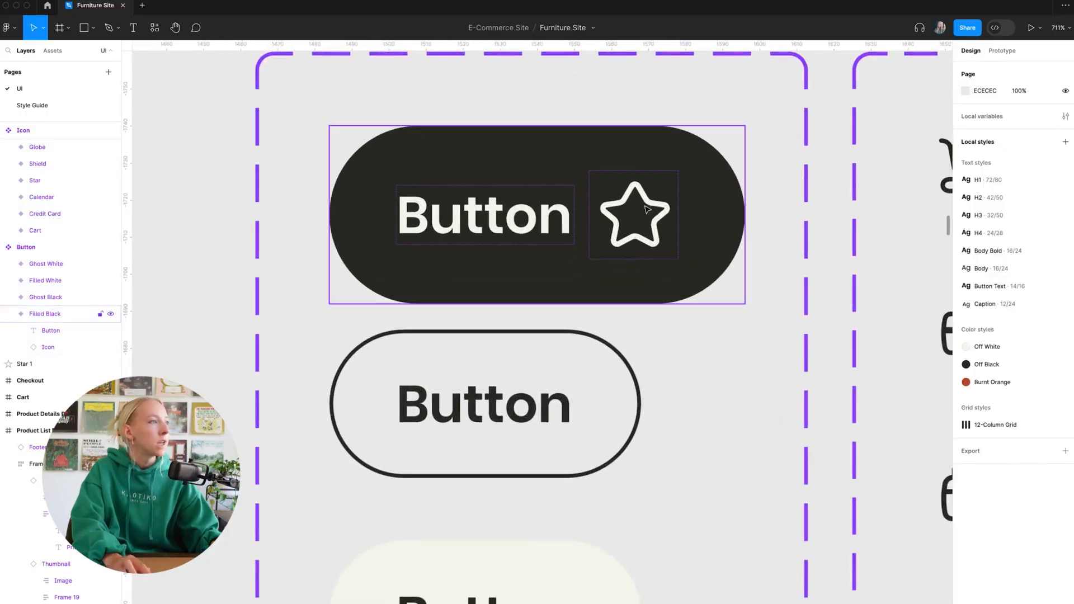
left_click(671, 199)
left_click_drag(678, 170, 604, 201)
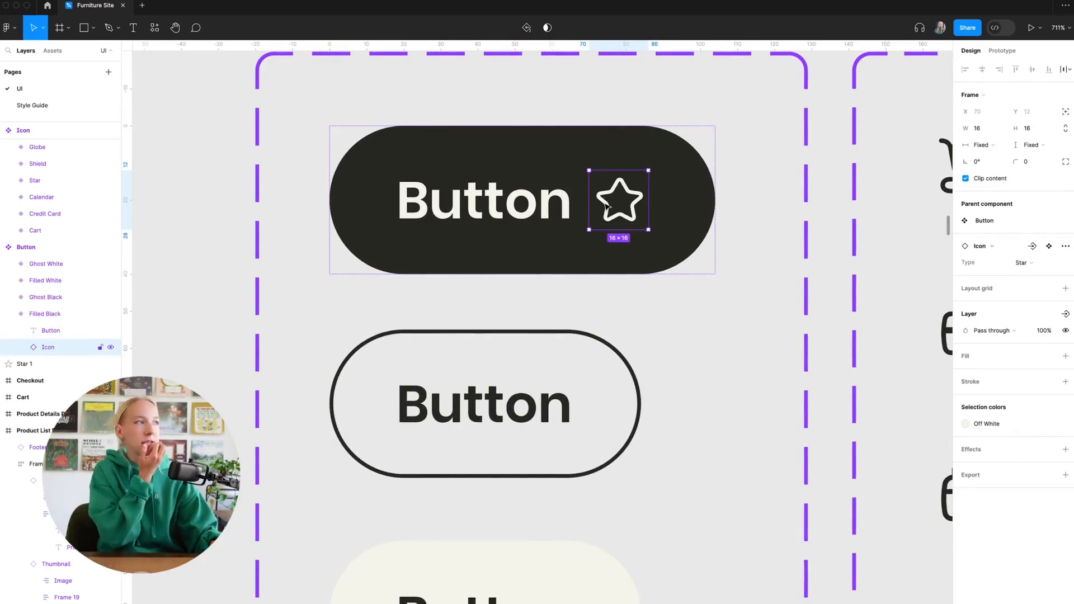
left_click_drag(631, 194, 486, 211)
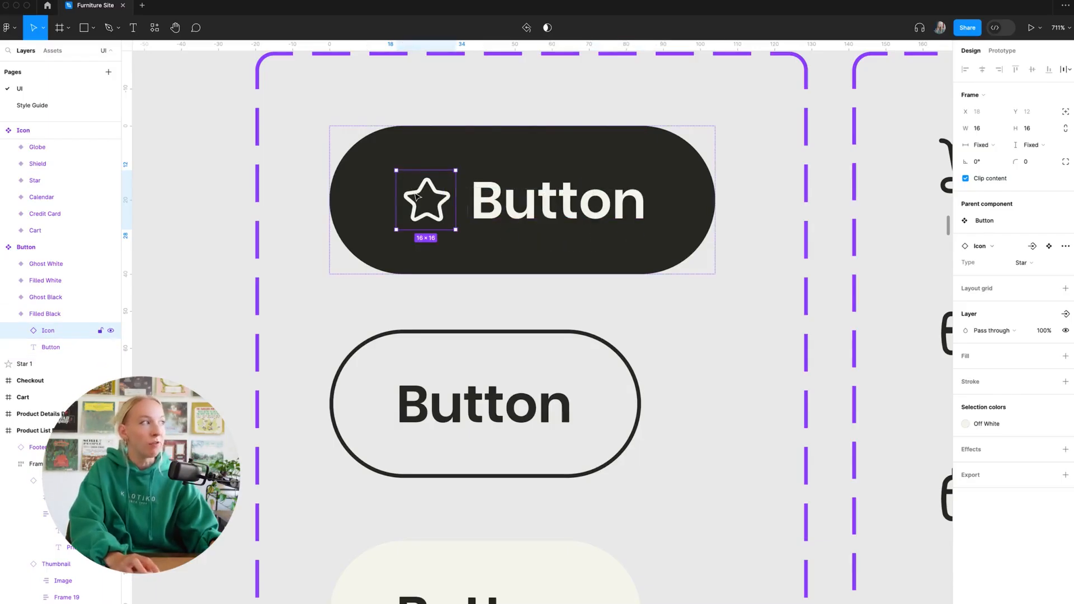
left_click(216, 225)
scroll(324, 248, "down", 2)
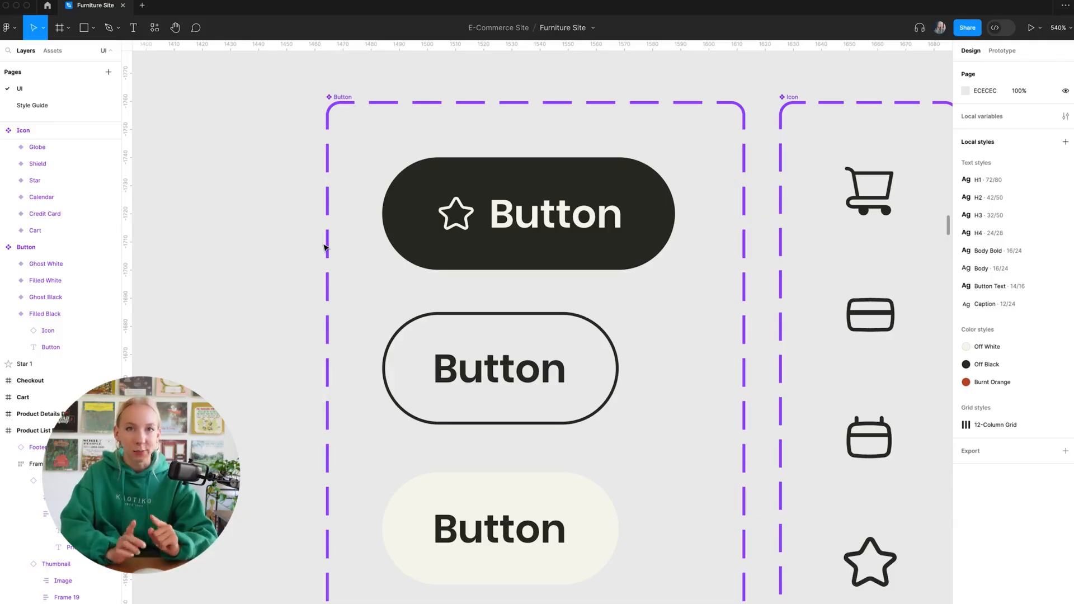
- Create a layer visibility property named Show Icon with value True for the Filled Black button's star icon
left_click(463, 268)
left_click(466, 214)
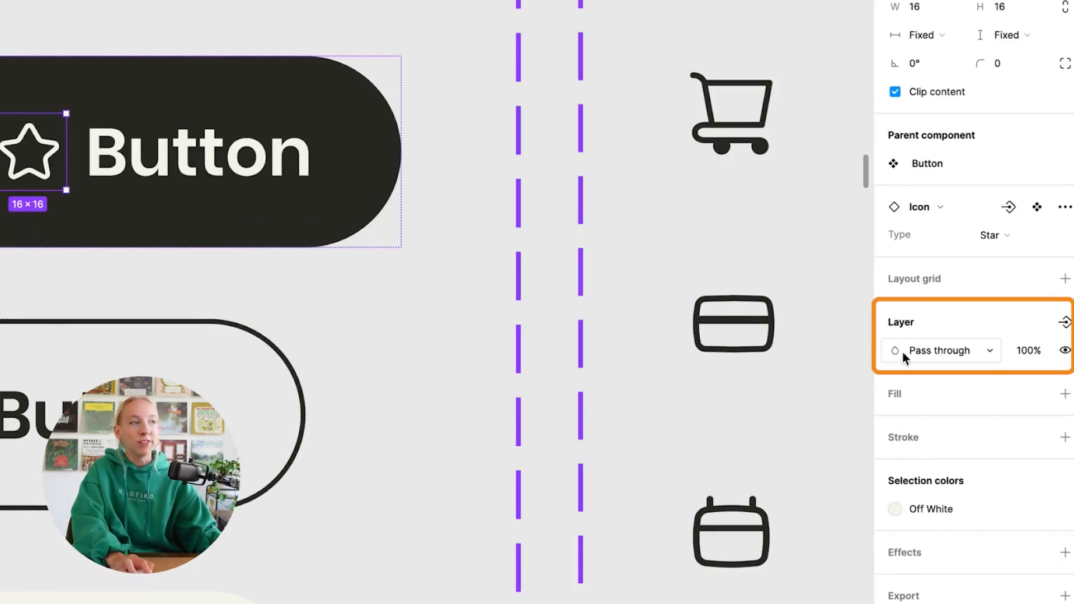
left_click(1063, 323)
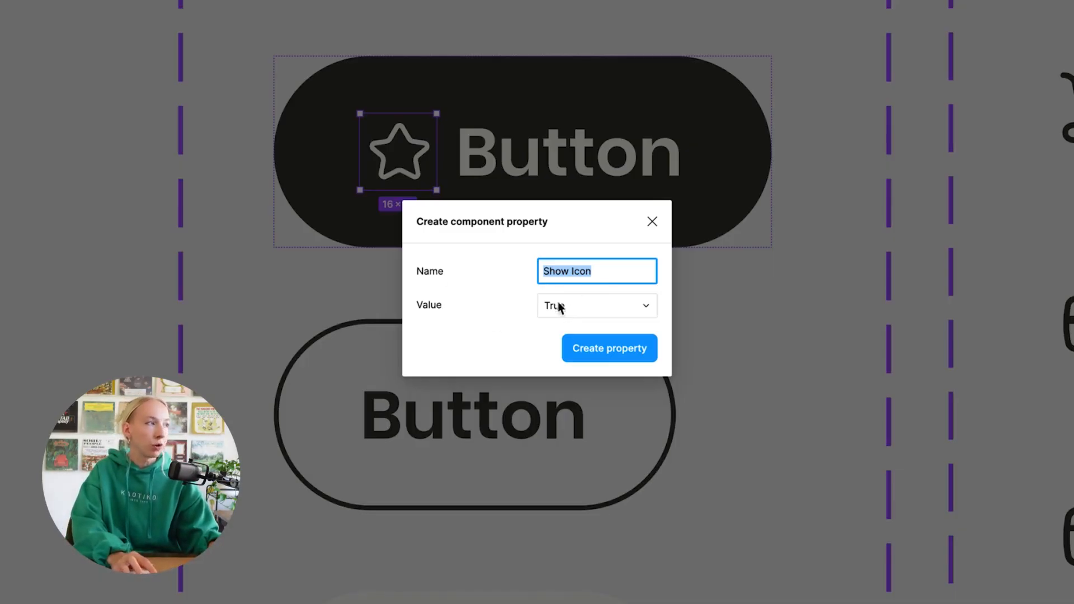
left_click(566, 365)
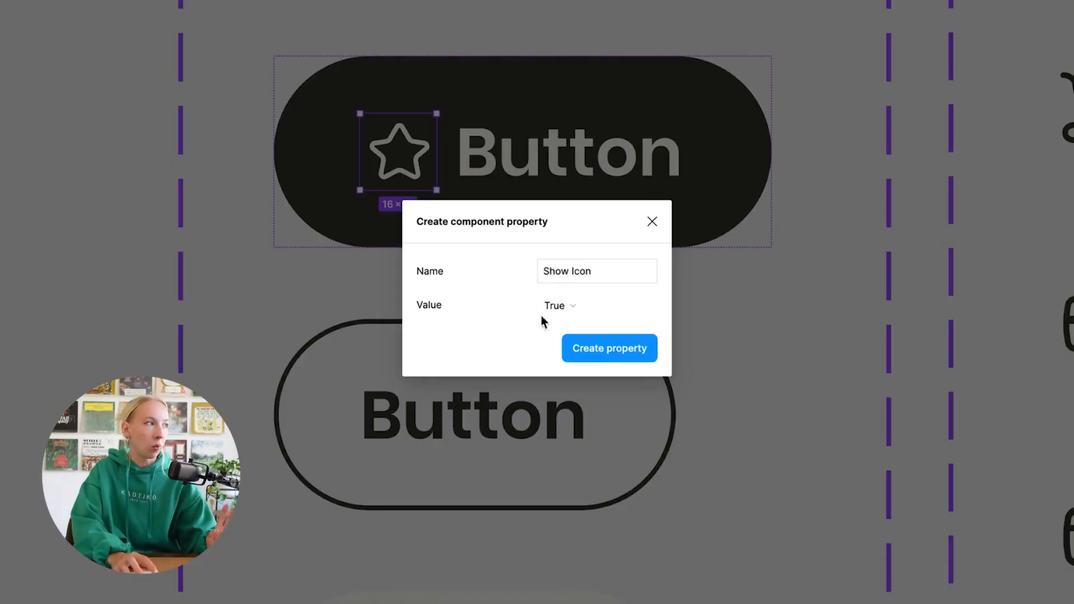
left_click(590, 348)
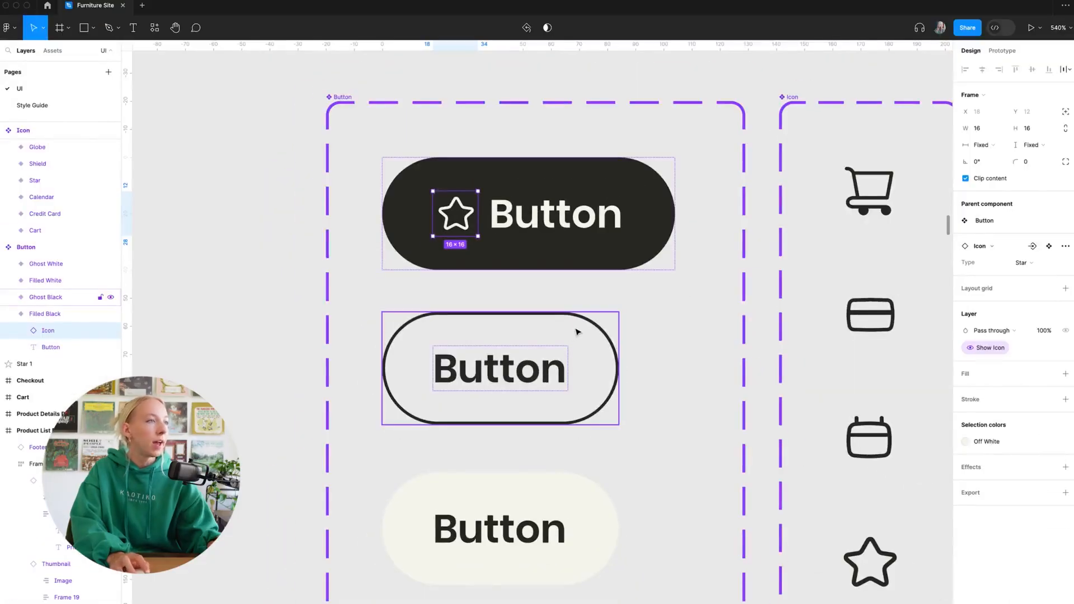
- Place a test instance of the Filled Black button on the empty canvas above the component sets
left_click(319, 268)
scroll(463, 272, "down", 5)
left_click(463, 272)
left_click_drag(463, 273, 832, 137)
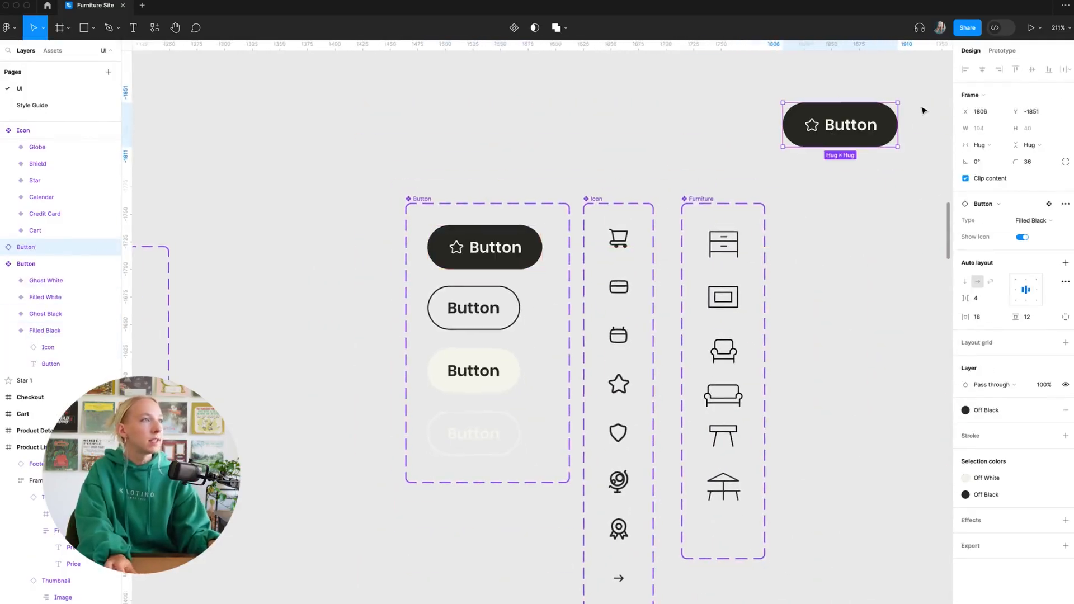
key("shift+2")
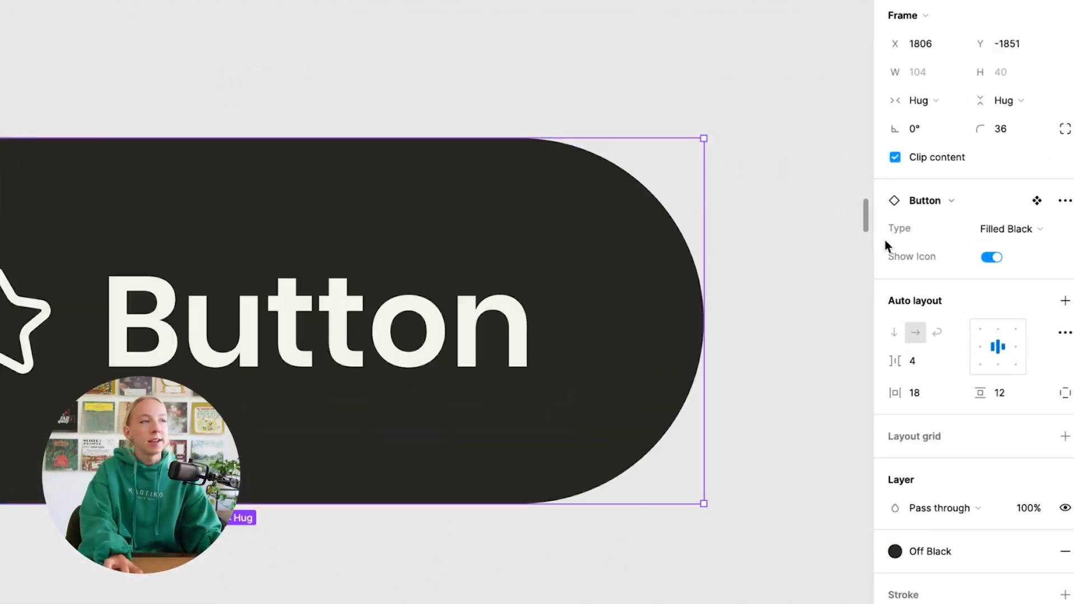
- Test switching Show Icon off and on in the button instance, and delete the instance
left_click(992, 257)
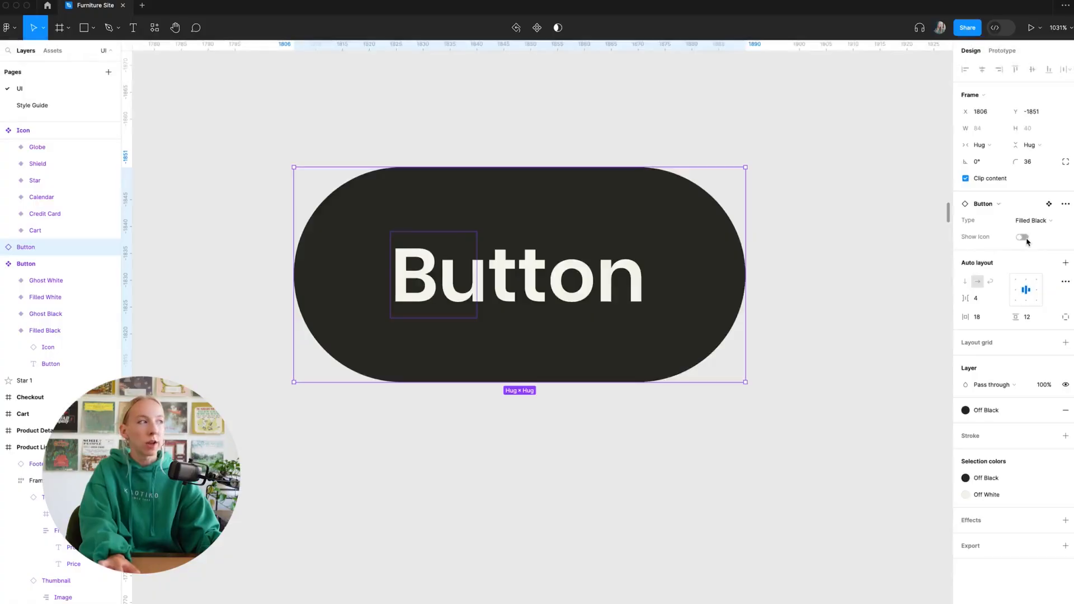
left_click(1024, 238)
left_click(1023, 238)
left_click(1023, 238)
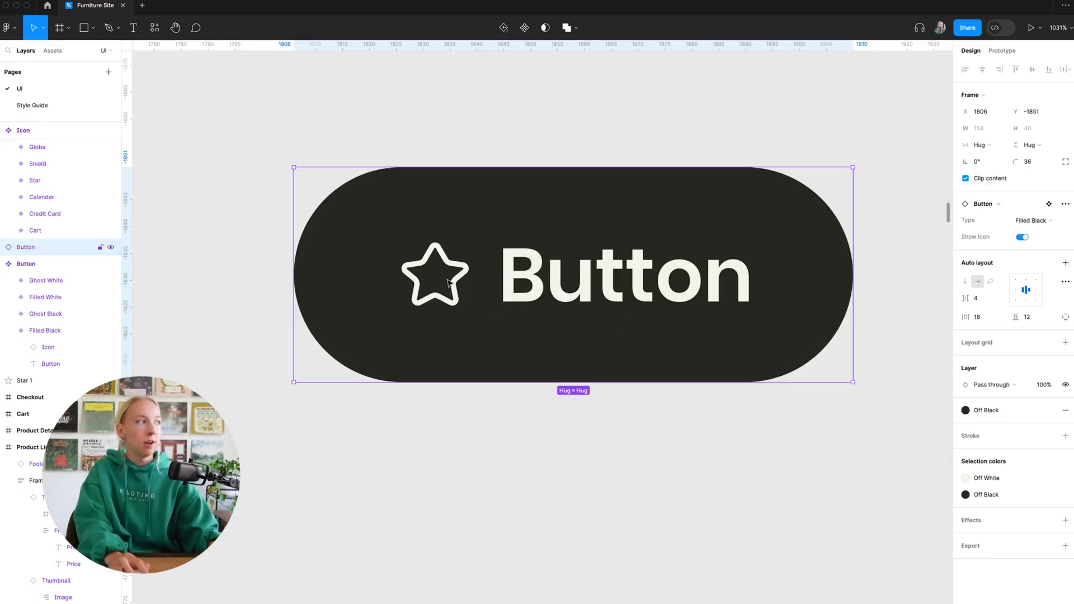
scroll(725, 312, "down", 10)
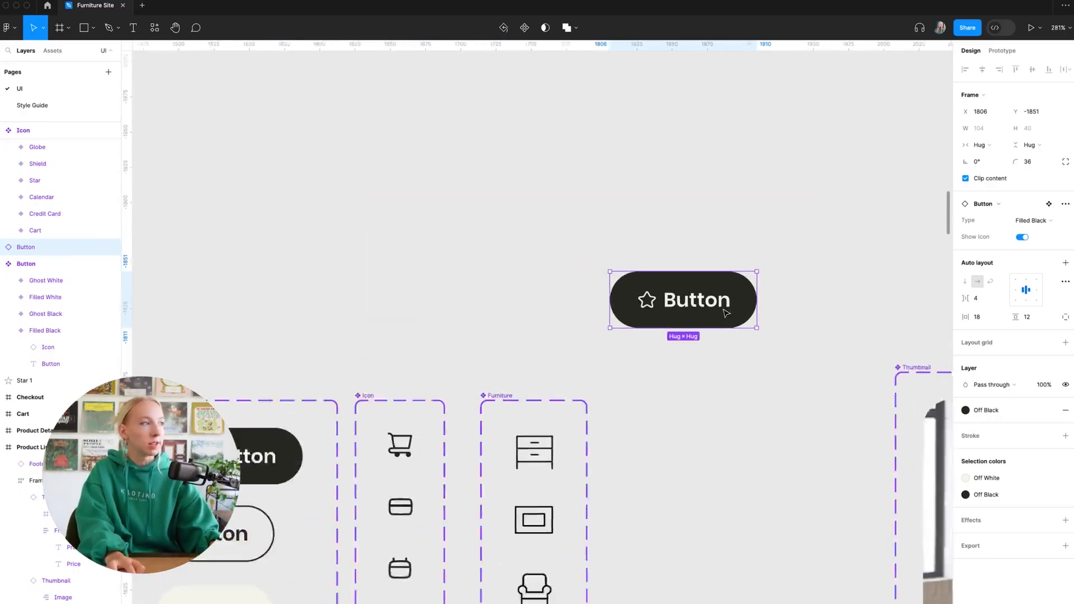
key("Delete")
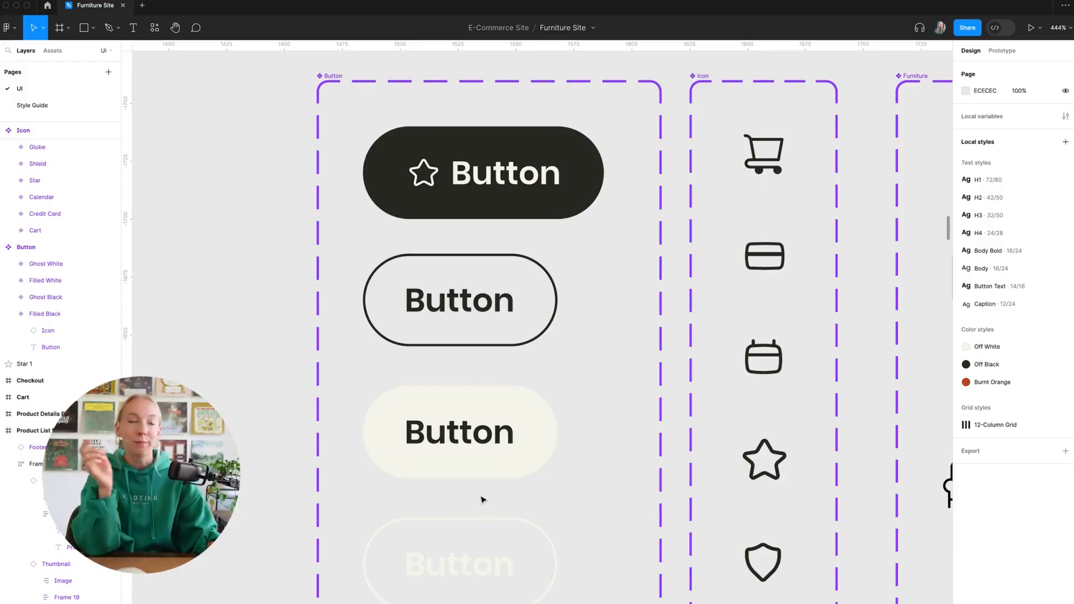
- Copy the star icon from the Filled Black button into the Ghost Black variant and place it in front of the label
double_click(439, 183)
left_click(444, 307)
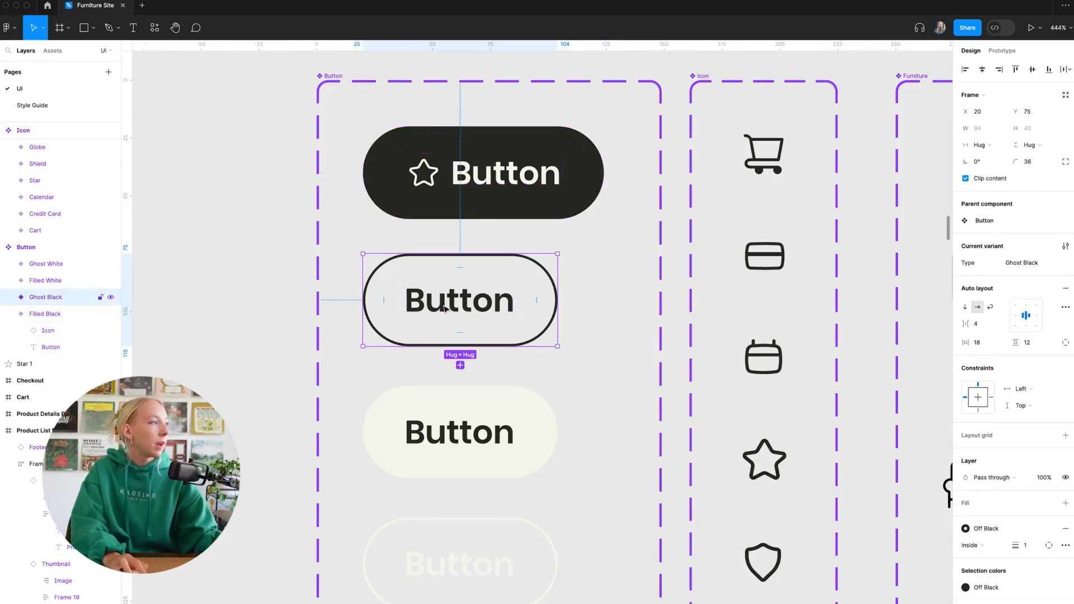
key("ctrl+v")
left_click_drag(481, 306, 416, 301)
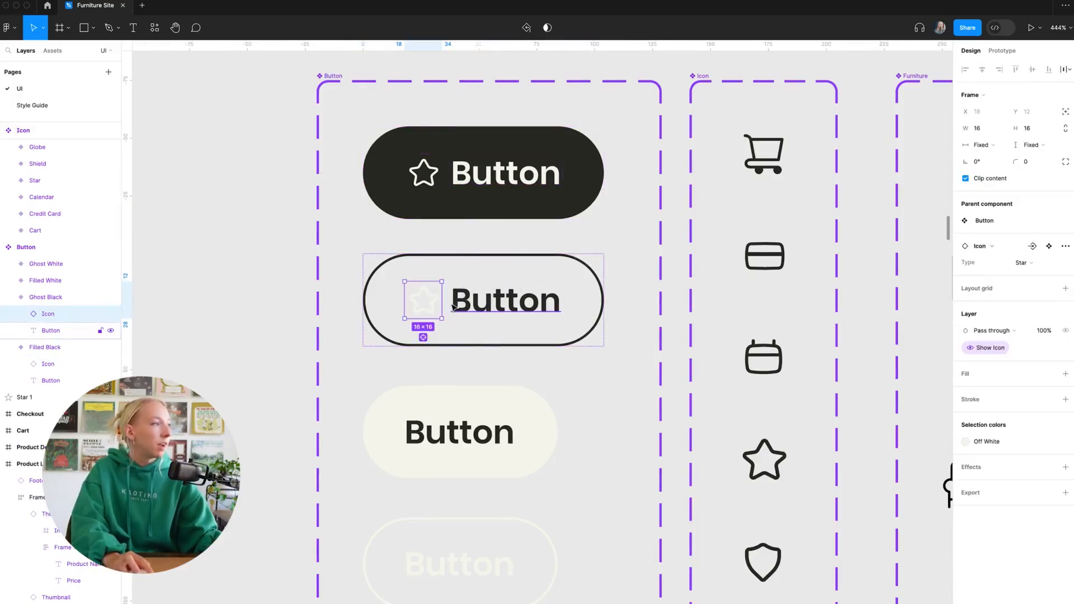
- Recolour the star icon in the Ghost Black variant with the Off Black style
left_click(966, 441)
left_click(889, 526)
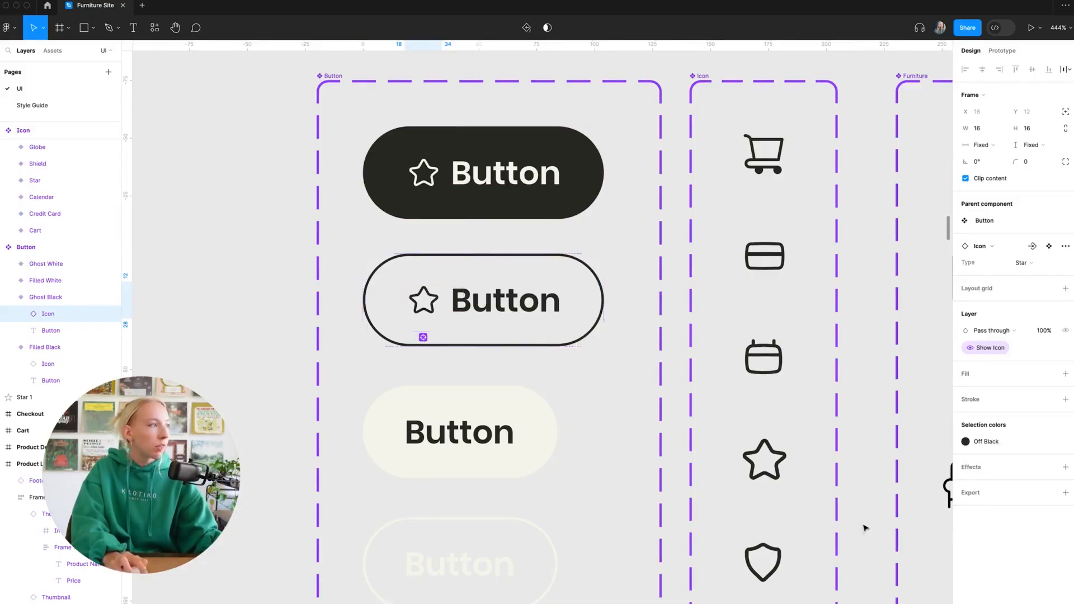
- Paste the star icon in front of the labels in the Filled White and Ghost White variants, colouring the Filled White one Off Black
left_click(488, 446)
double_click(490, 447)
key("super+v")
left_click_drag(553, 442, 415, 444)
left_click(965, 441)
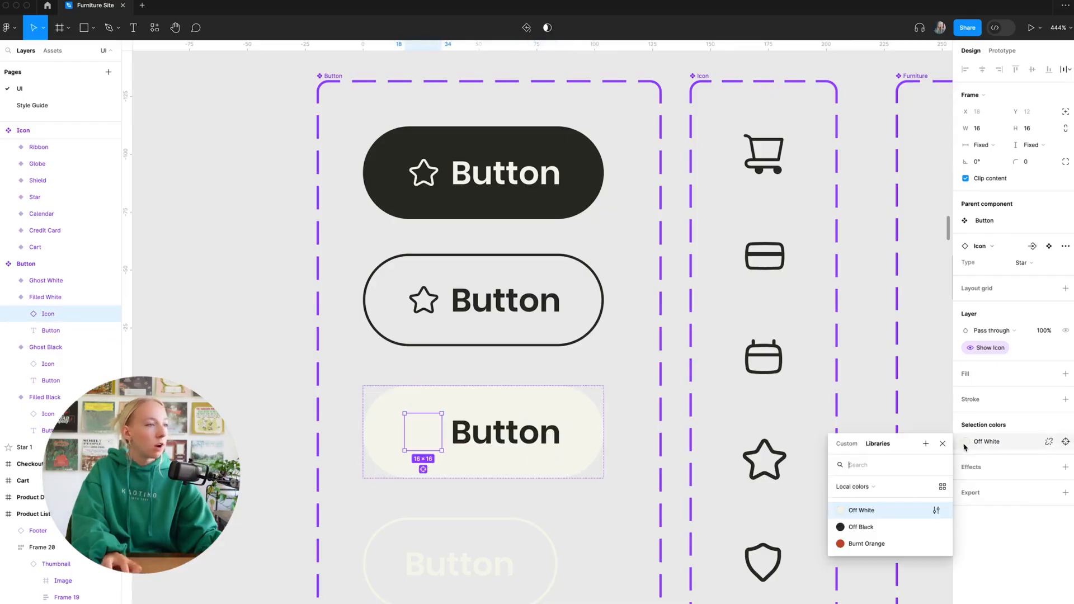
left_click(881, 541)
double_click(485, 570)
- Inspect the Show Icon visibility property on the star icons of the Filled Black and Ghost Black variants
double_click(429, 171)
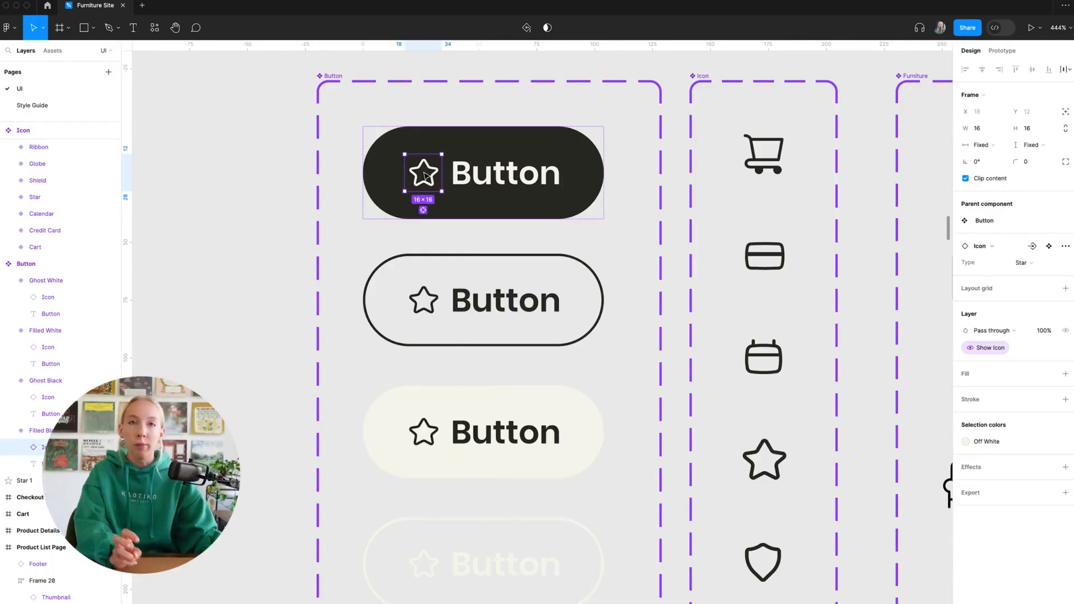
left_click(432, 305)
left_click(432, 307)
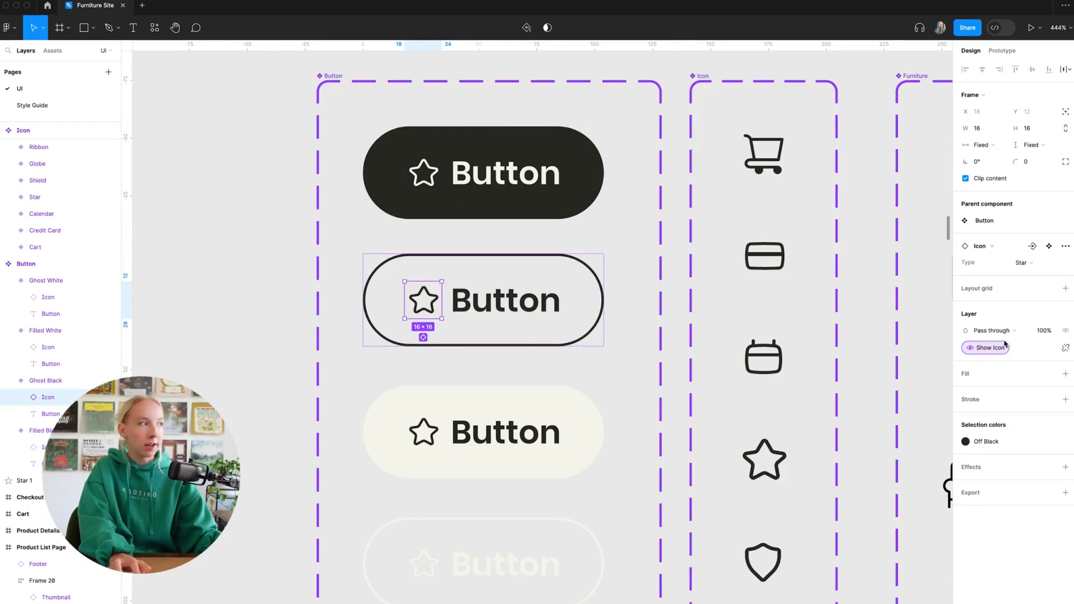
left_click(307, 369)
- Turn off Show Icon for the Contact Us button in the Header component's Off Black variant
scroll(594, 341, "down", 5)
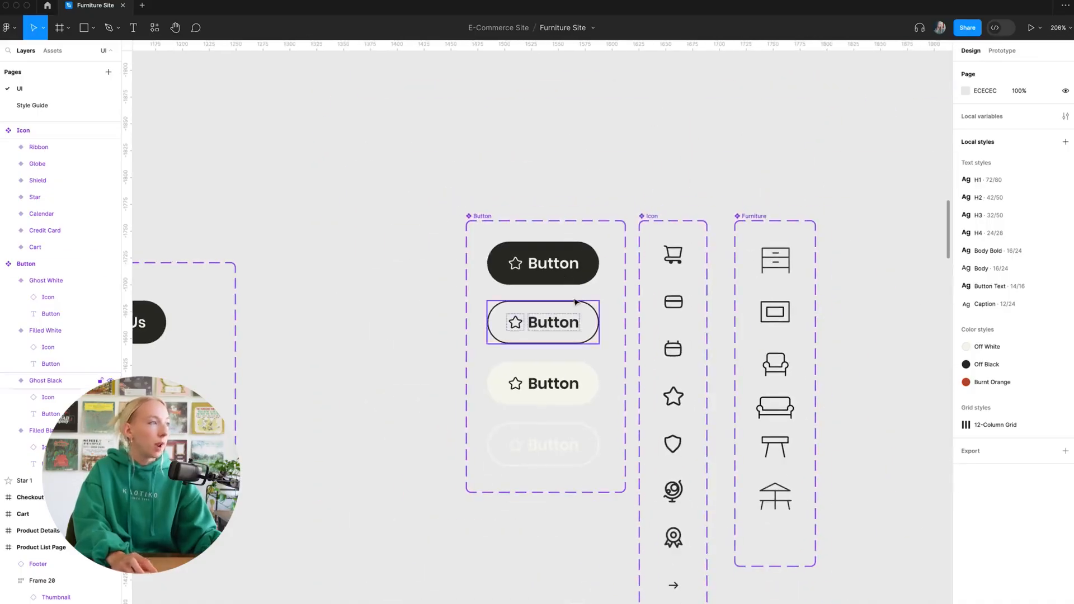
scroll(638, 462, "down", 3)
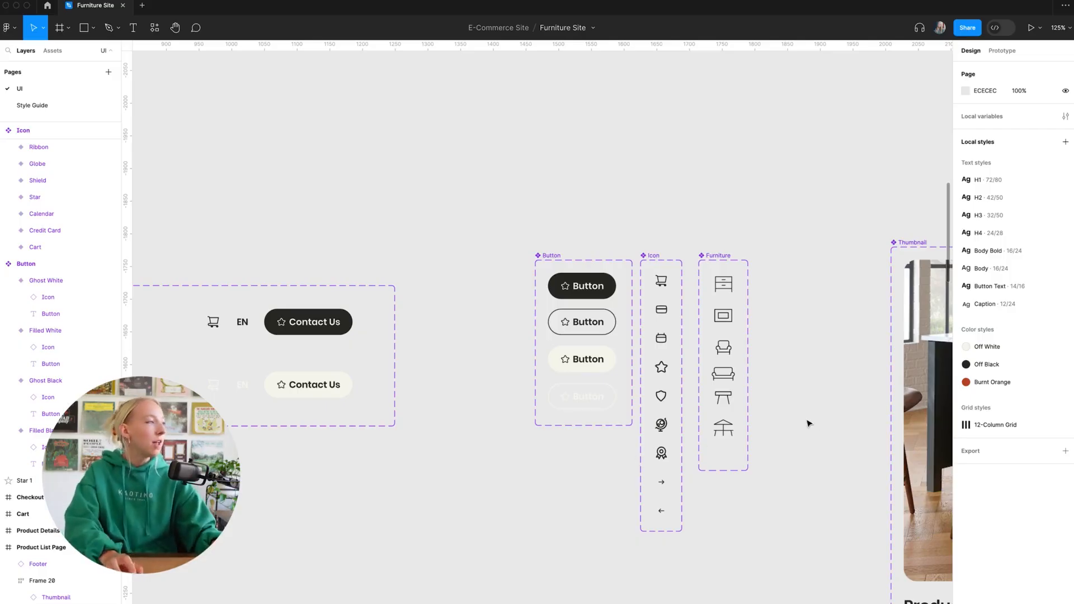
scroll(833, 423, "left", 10)
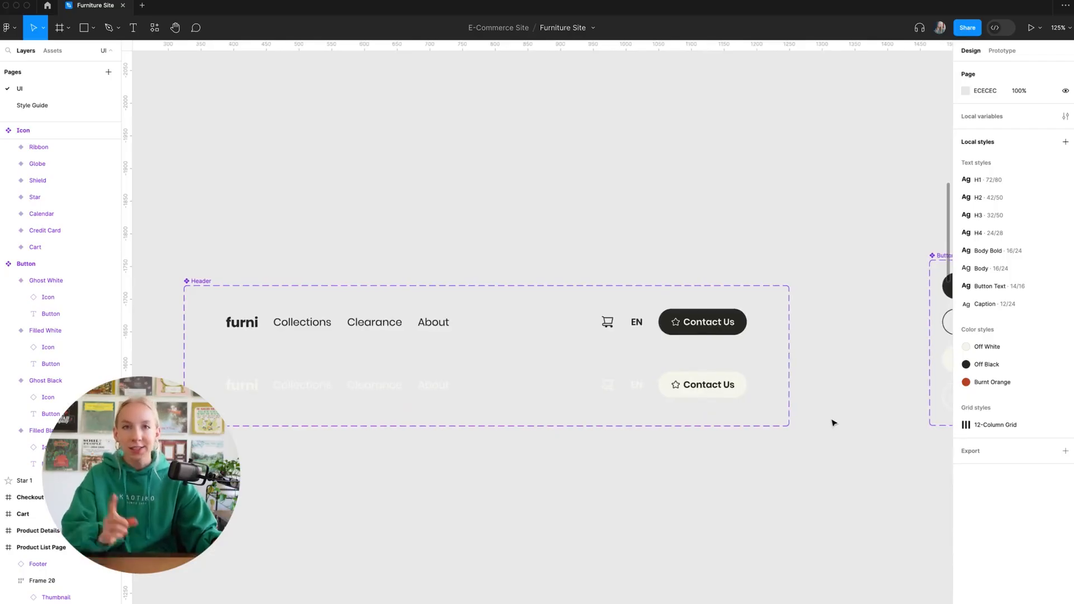
scroll(792, 383, "up", 5)
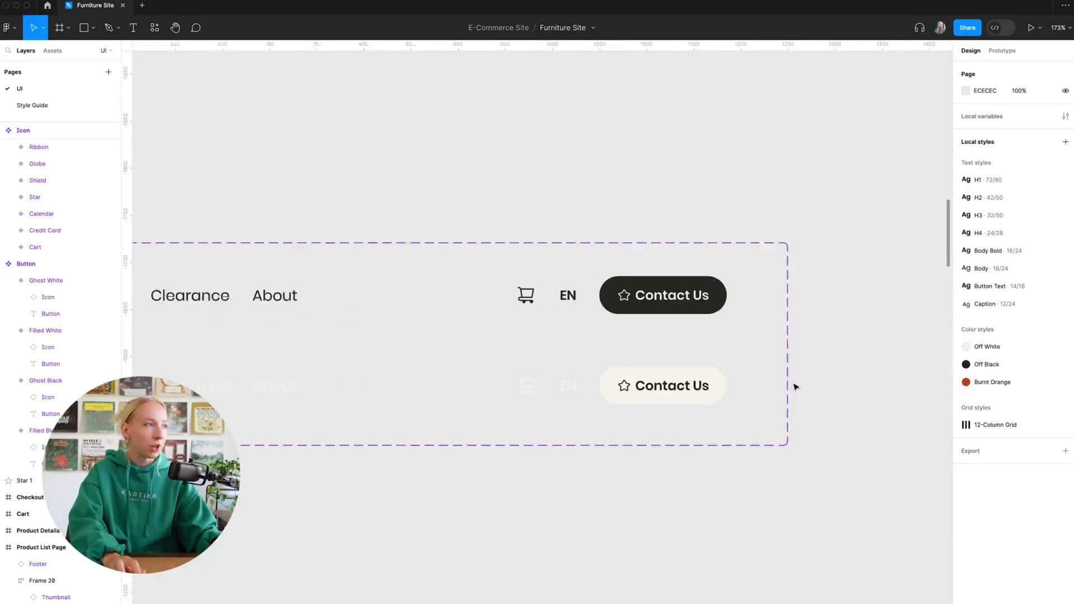
double_click(701, 303)
scroll(636, 304, "up", 5)
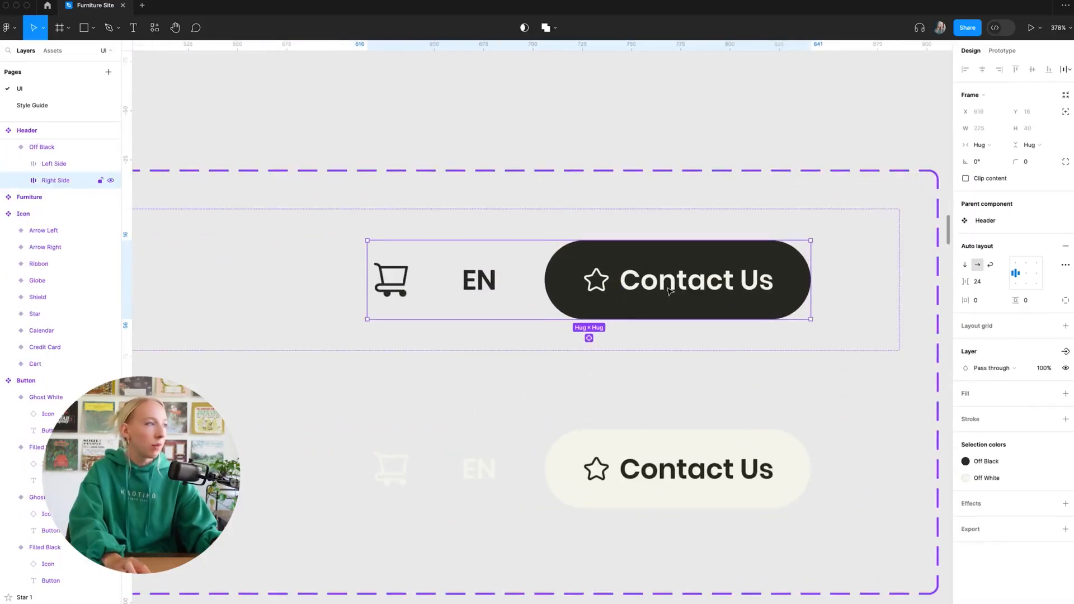
double_click(669, 290)
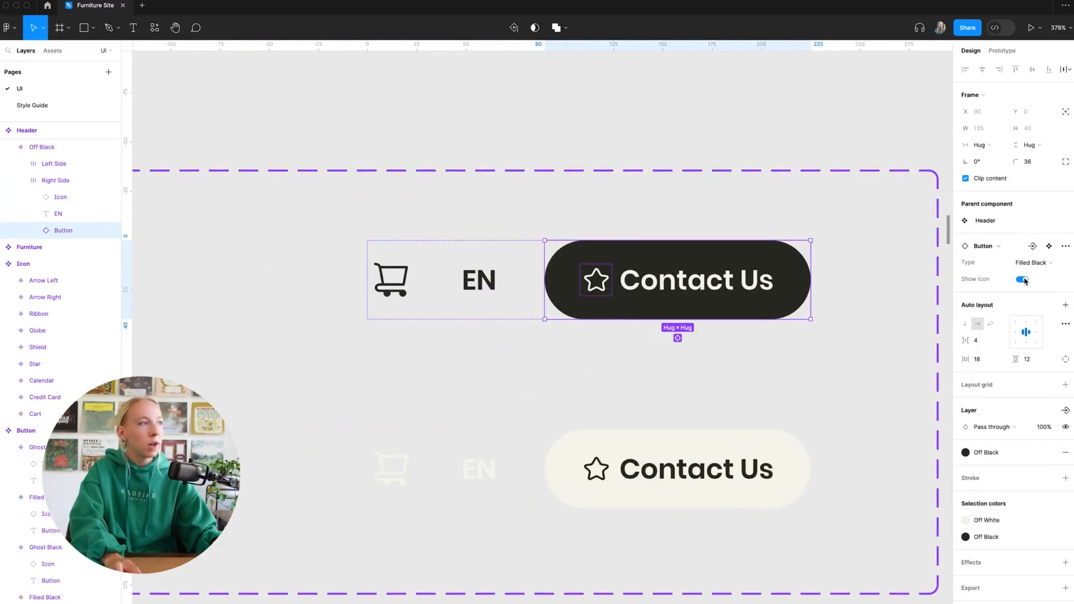
left_click(1023, 280)
- Turn off Show Icon for the Contact Us button in the Header component's Off White variant
left_click(645, 484)
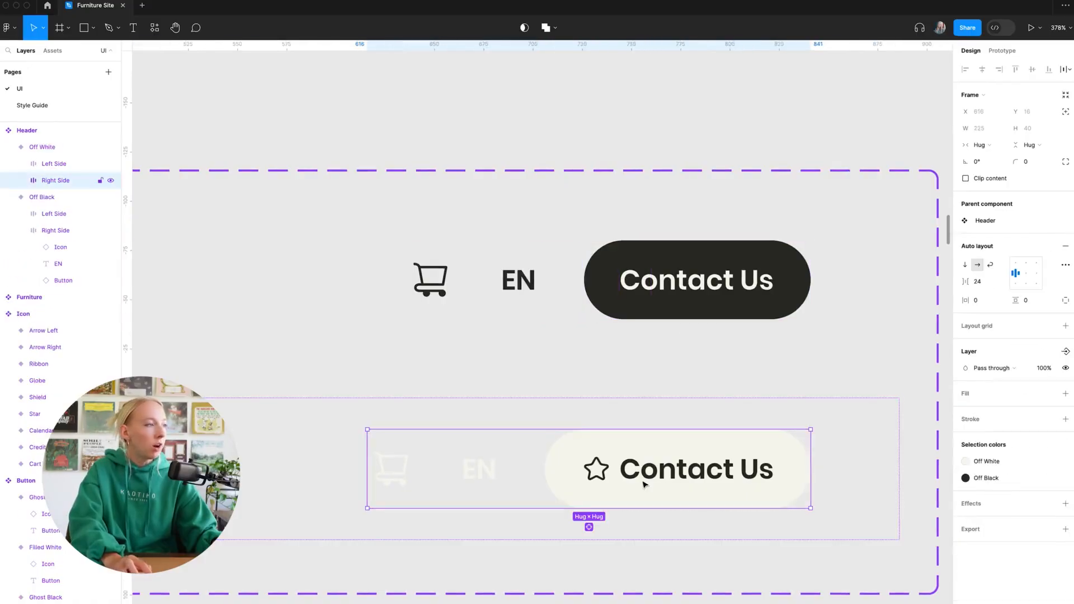
double_click(684, 487)
left_click(1025, 281)
- Turn off Show Icon for the newsletter Submit button in the Footer component
scroll(661, 290, "down", 10)
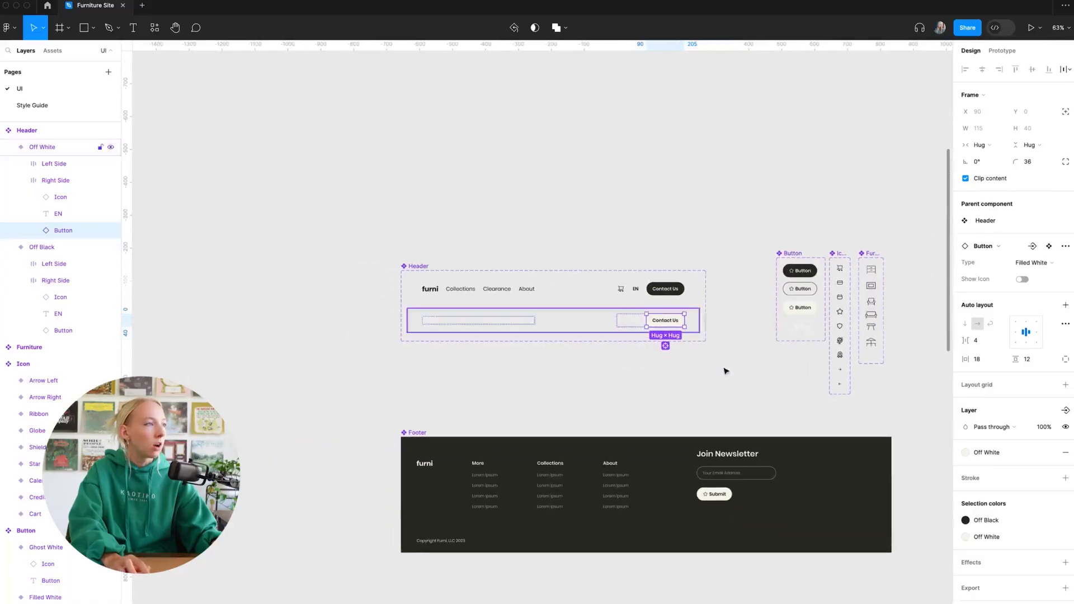
left_click(718, 386)
scroll(751, 529, "up", 5)
left_click(699, 452)
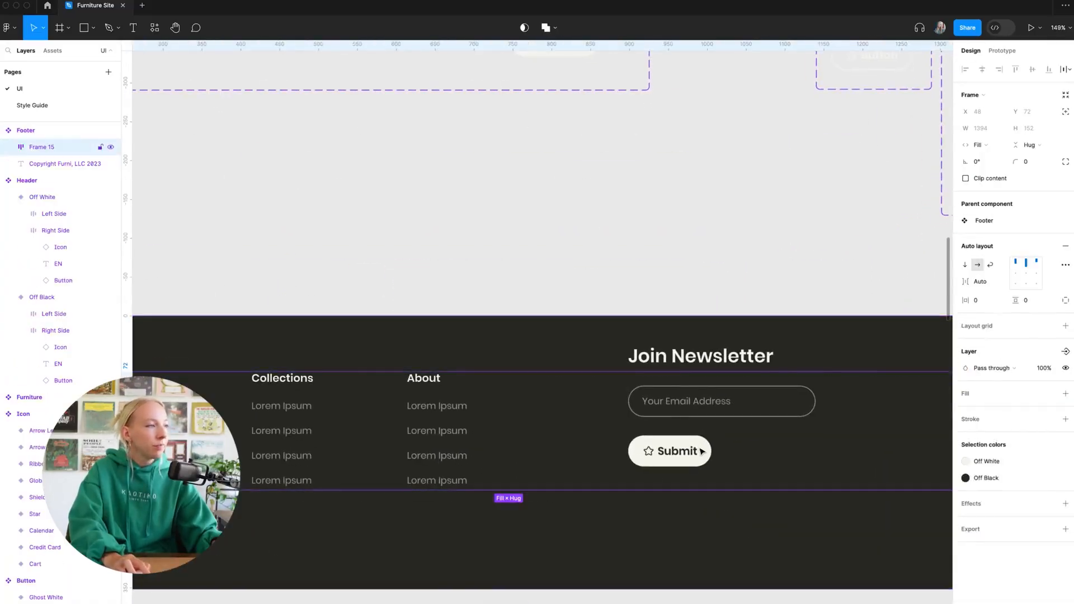
double_click(679, 464)
double_click(691, 461)
left_click(1023, 279)
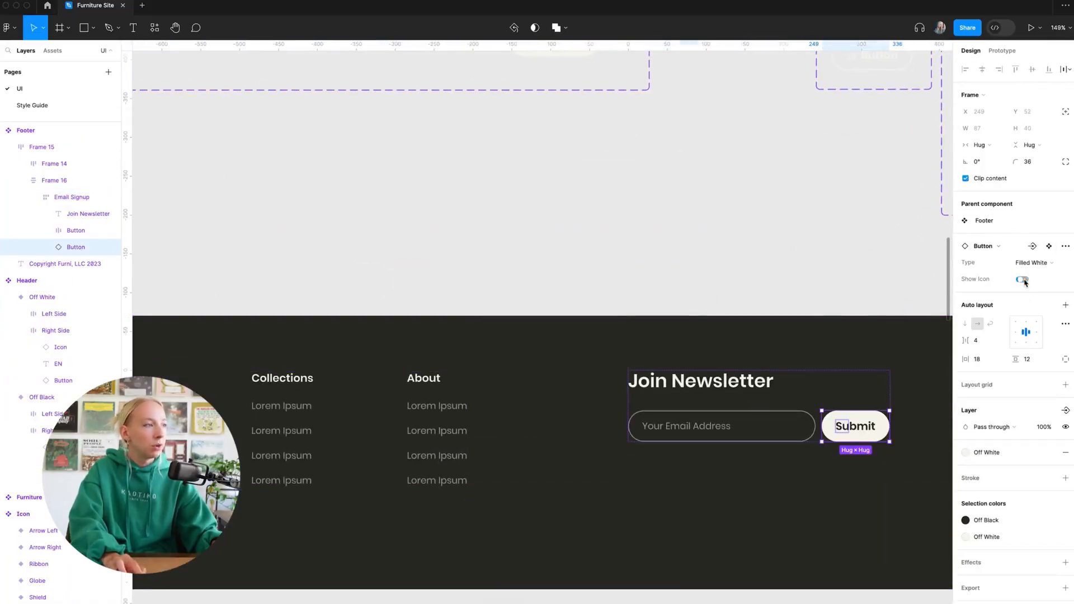
left_click(703, 253)
- Turn off Show Icon for the All Products, Living Room, Bedroom and Outdoor buttons on the Home page together
scroll(625, 248, "down", 5)
scroll(626, 248, "down", 3)
scroll(798, 345, "down", 5)
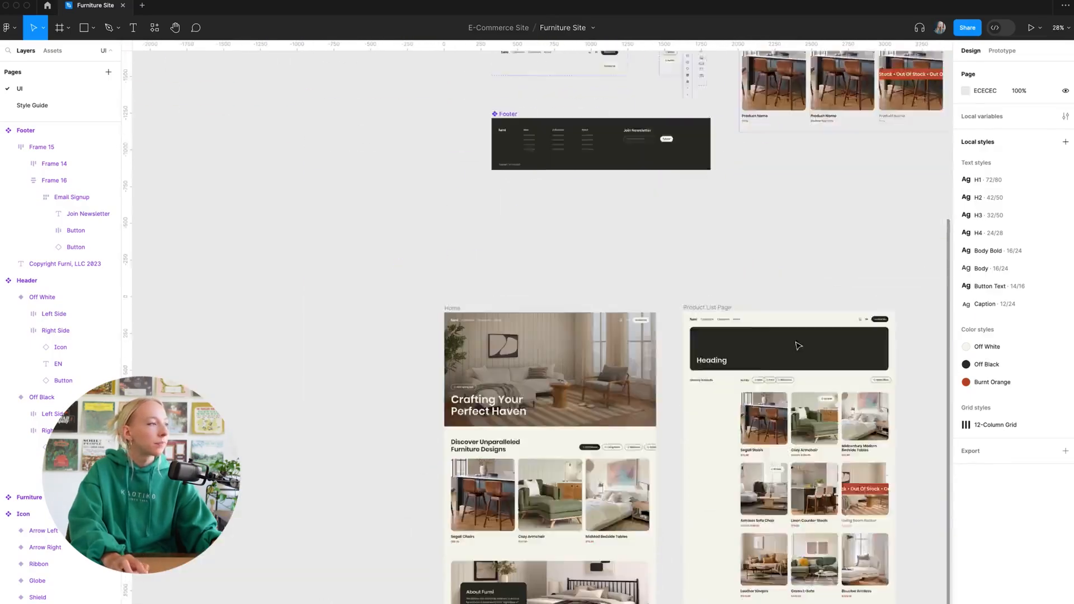
scroll(631, 363, "up", 5)
scroll(720, 354, "down", 3)
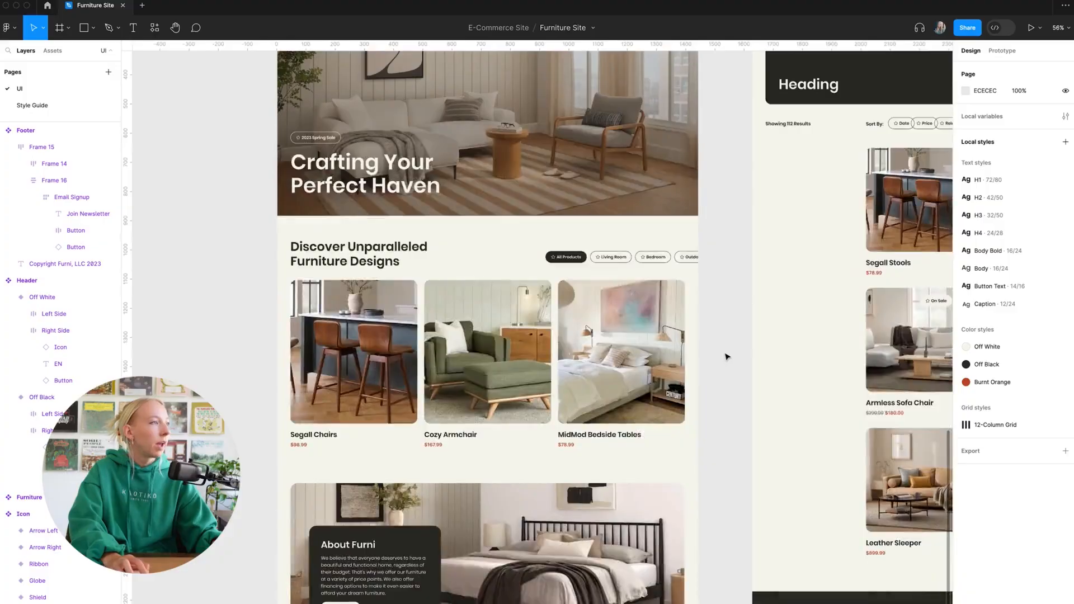
scroll(593, 262, "up", 5)
left_click(537, 254)
left_click(538, 256)
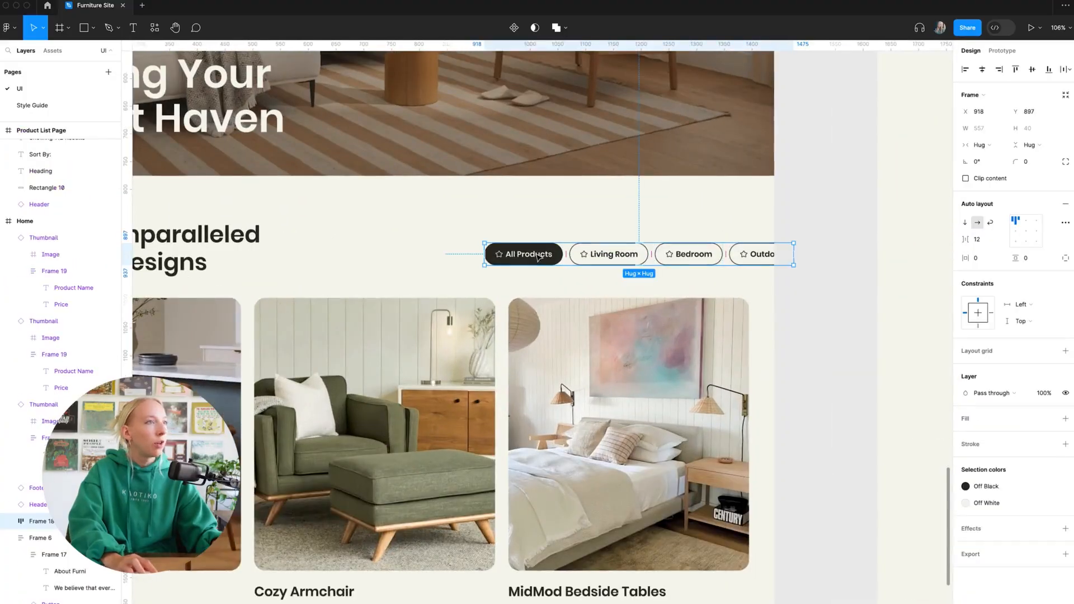
left_click(538, 256)
left_click(618, 255, "shift")
left_click(693, 255, "shift")
left_click(760, 257, "shift")
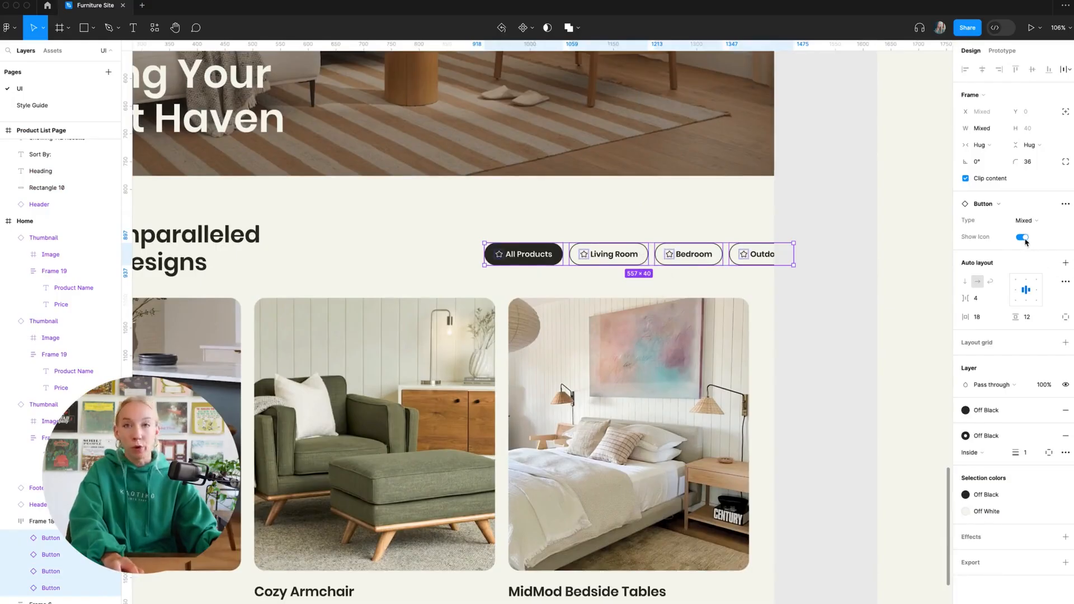
left_click(1023, 238)
left_click(782, 241)
- Turn off Show Icon for the Reset Filters button on the Product List Page
scroll(767, 240, "down", 10)
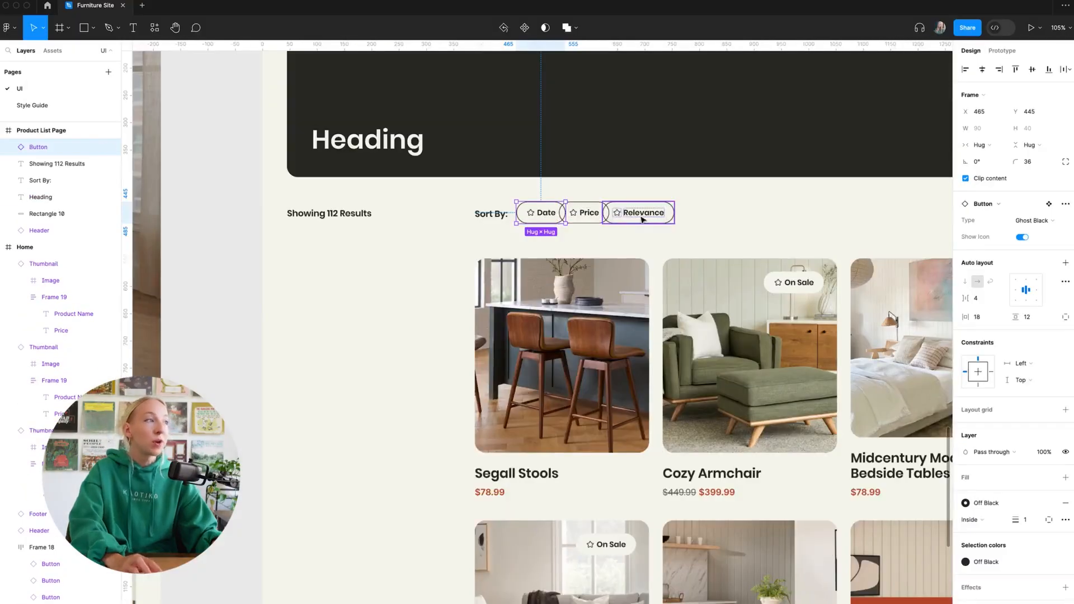
left_click(601, 239)
scroll(613, 218, "down", 5)
key("ctrl+v")
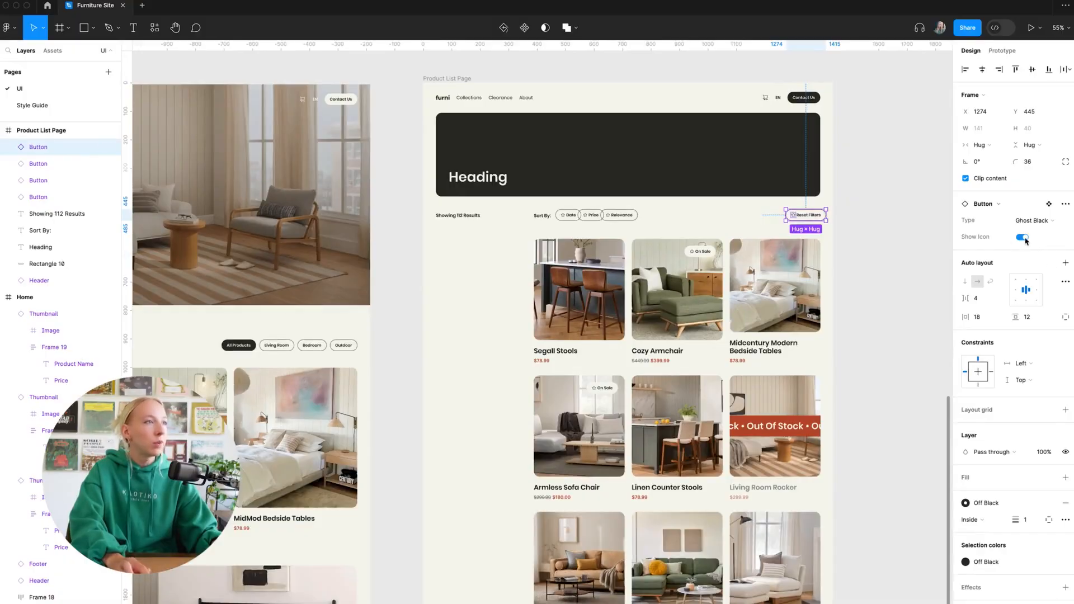
left_click(1024, 239)
left_click(871, 245)
- Turn off Show Icon for the On Sale badge button in the Thumbnail component's On Sale variant
scroll(870, 242, "down", 5)
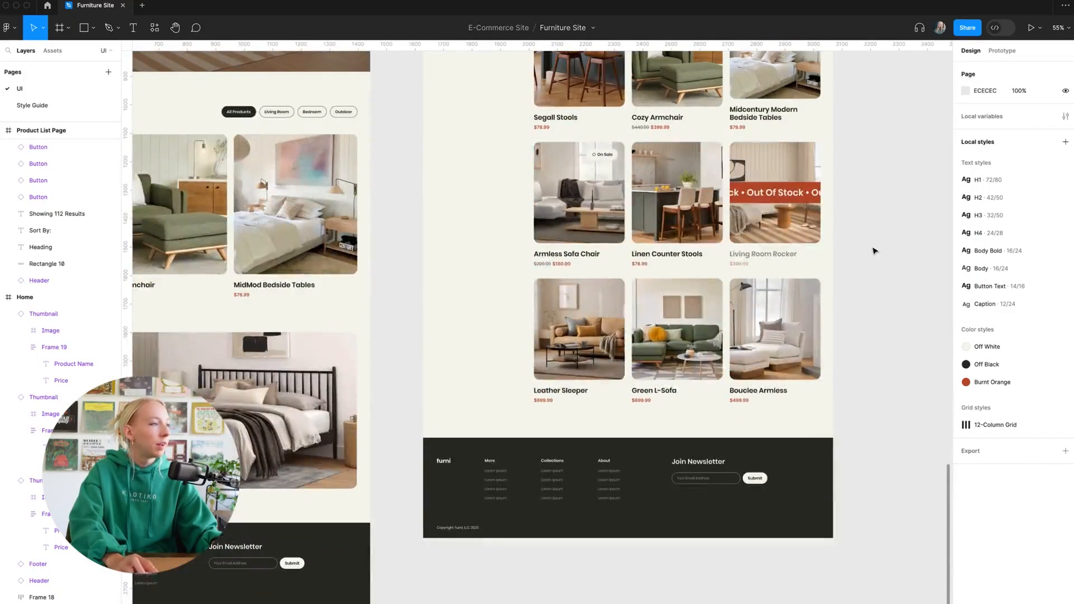
scroll(772, 450, "up", 7)
scroll(839, 422, "down", 2)
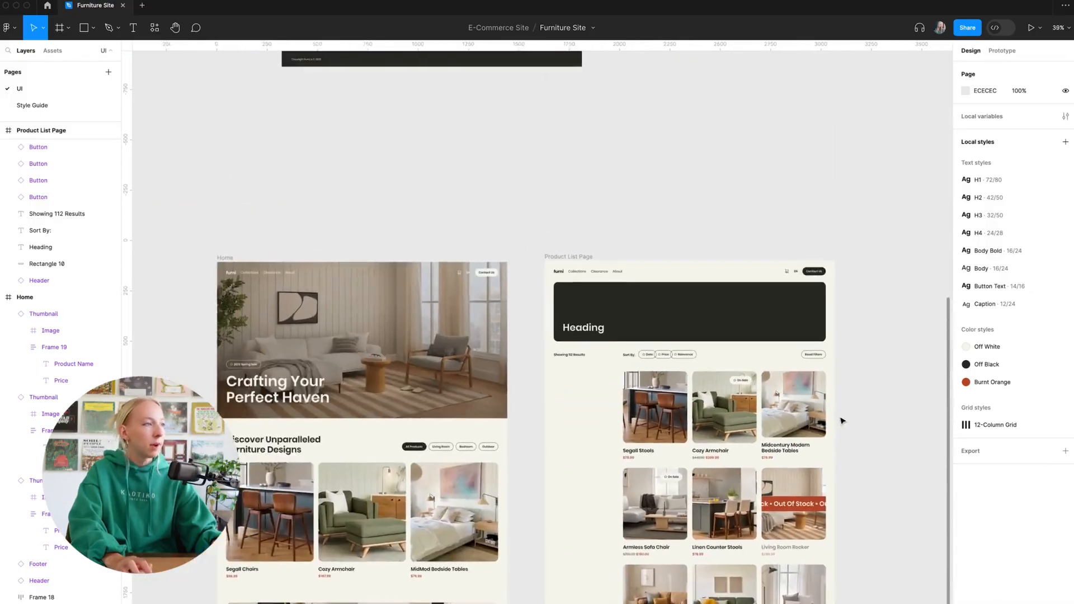
scroll(746, 409, "up", 6)
scroll(784, 352, "down", 5)
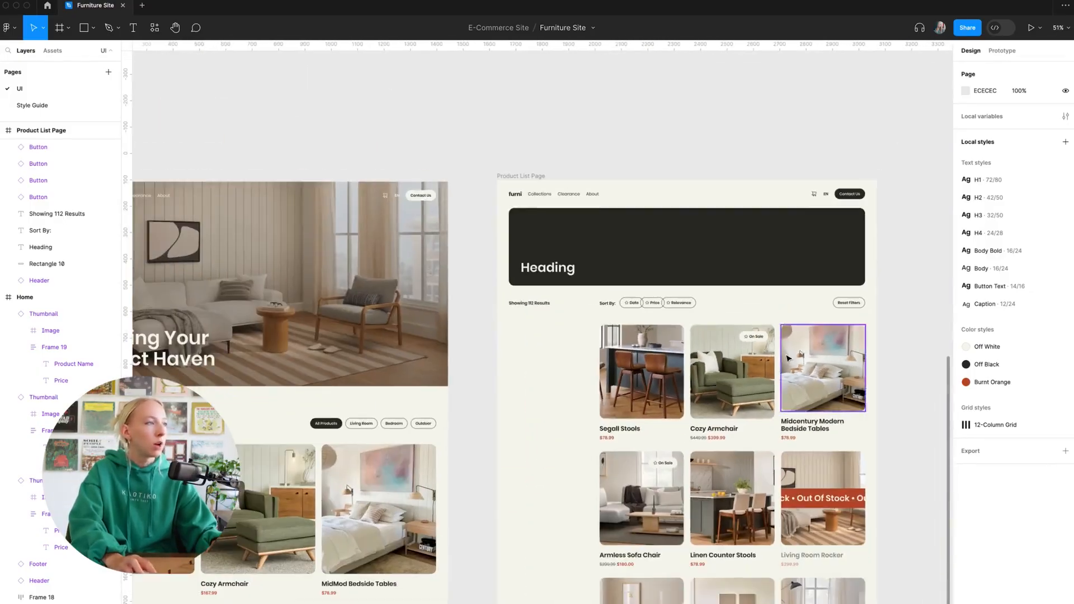
scroll(752, 340, "up", 10)
scroll(818, 290, "up", 7)
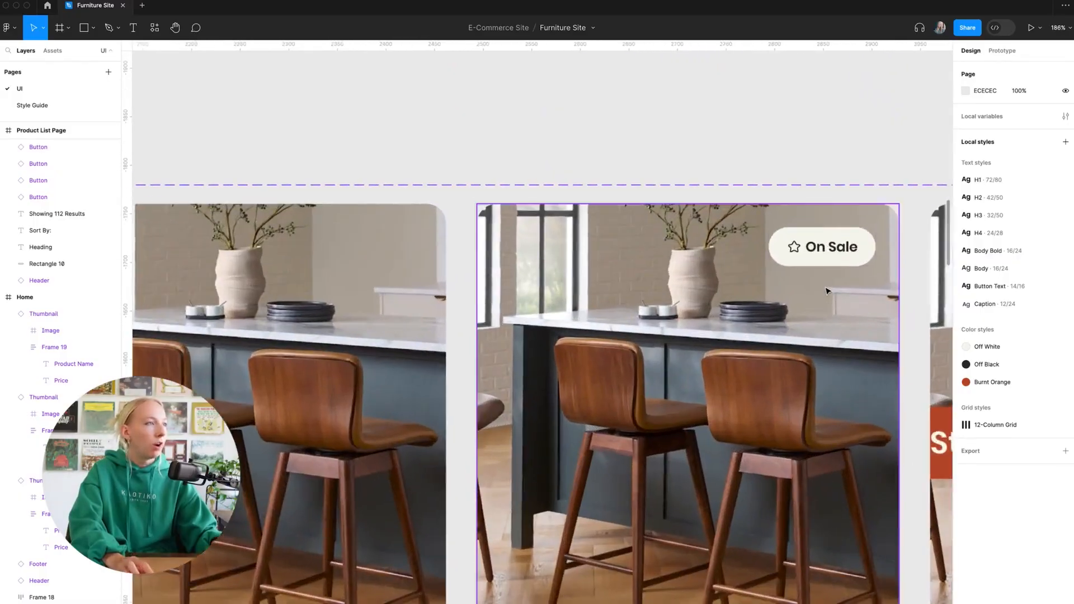
scroll(687, 235, "right", 3)
left_click(698, 252)
double_click(698, 251)
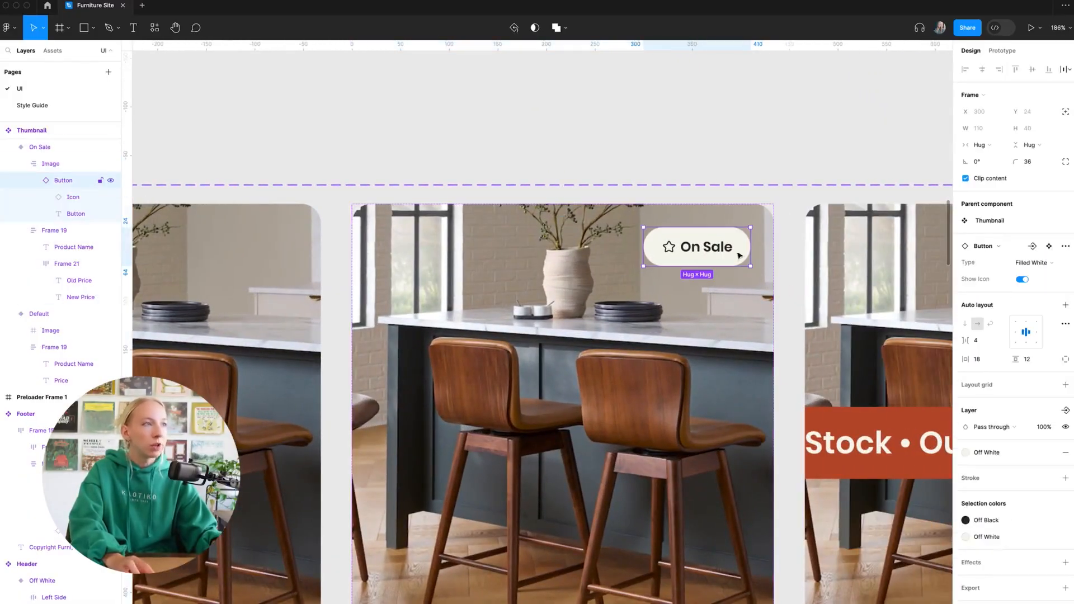
left_click(1027, 281)
left_click(688, 152)
- Wrap the Date, Price and Relevance sort buttons on the Product List Page in one frame
scroll(688, 163, "down", 6)
scroll(713, 391, "down", 5)
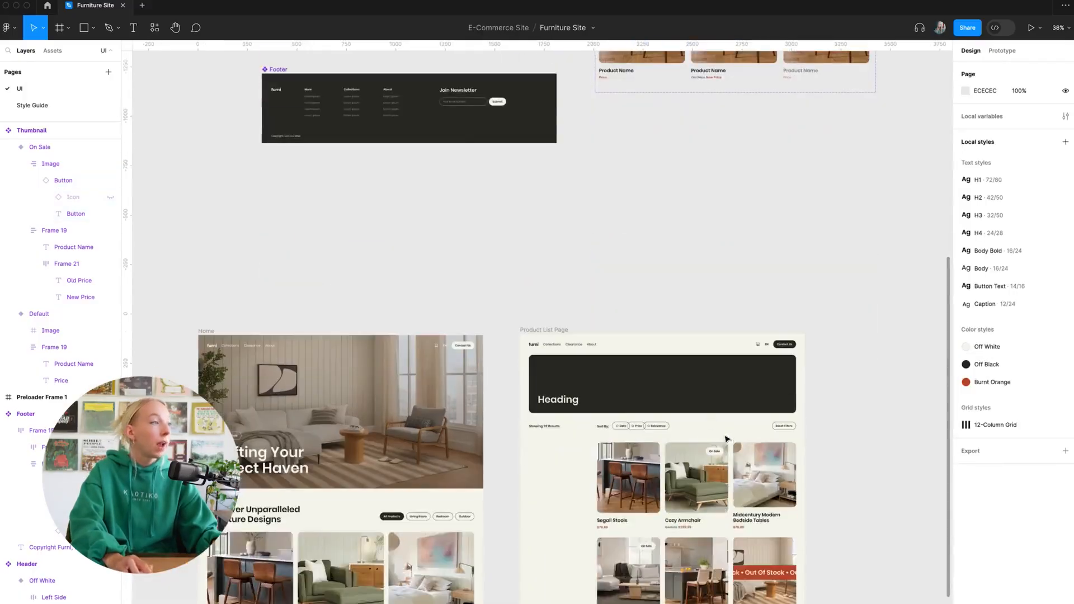
scroll(717, 441, "up", 5)
scroll(485, 399, "up", 4)
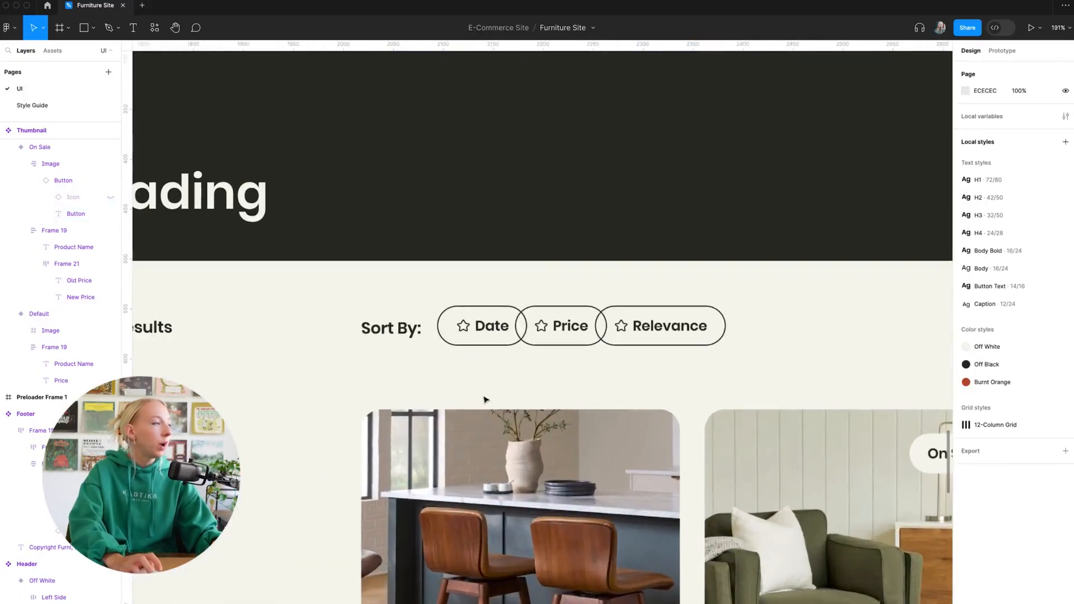
left_click(487, 345)
left_click(584, 336, "shift")
left_click(656, 334, "shift")
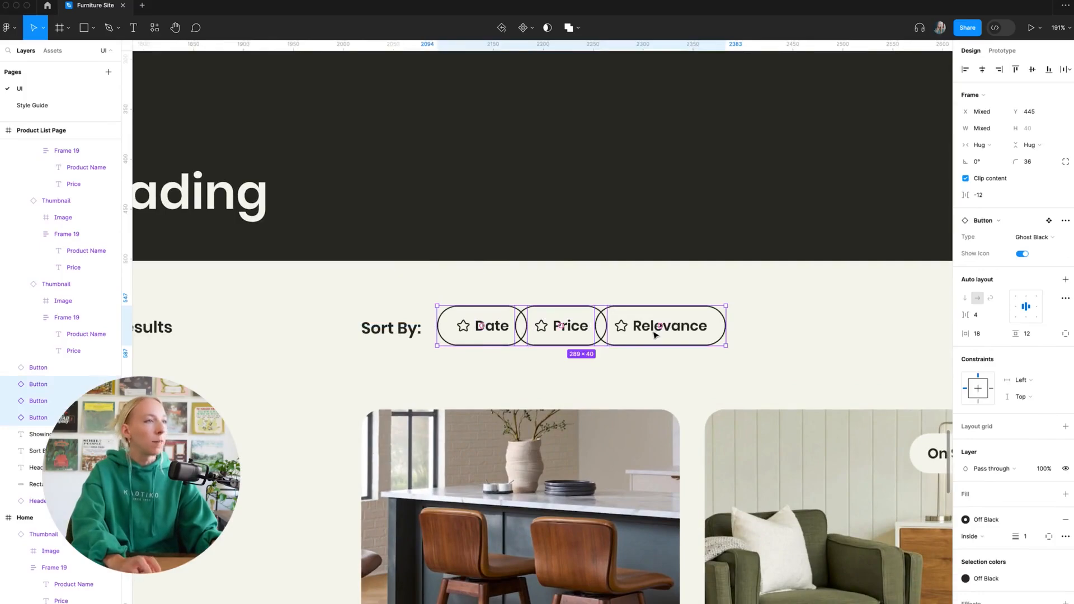
right_click(703, 325)
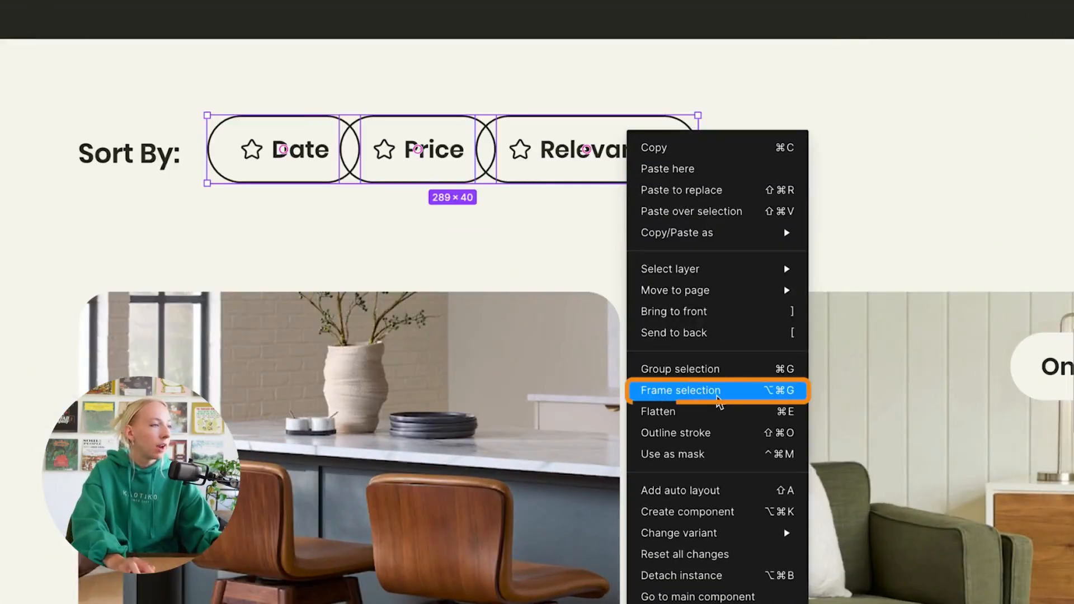
left_click(717, 395)
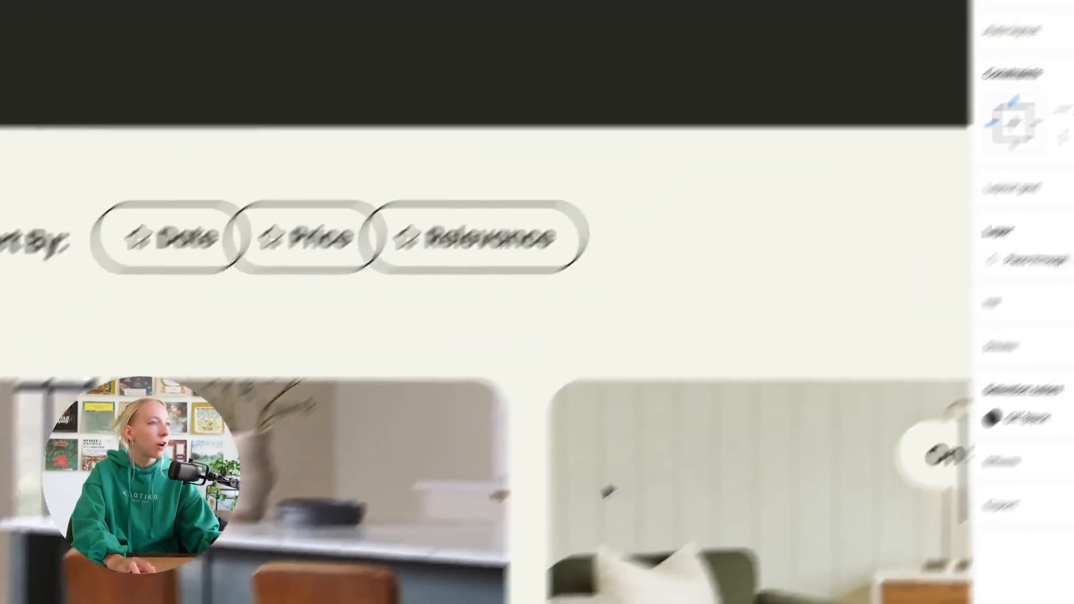
- Add horizontal auto layout with a 12 gap to the sort buttons' frame, and shift it down to line up with the Sort By label
left_click(1060, 109)
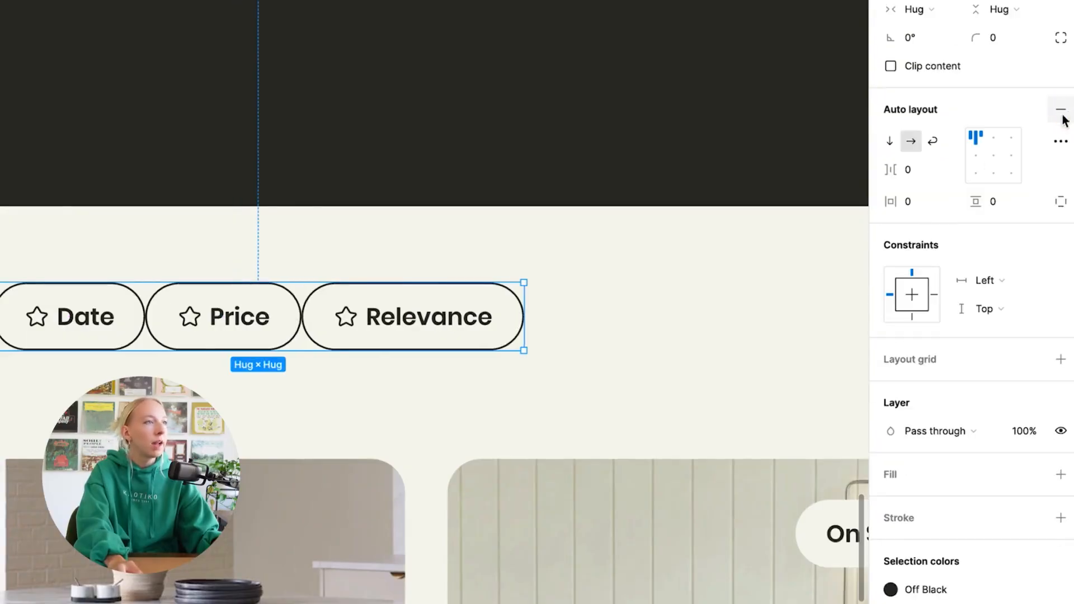
left_click(929, 174)
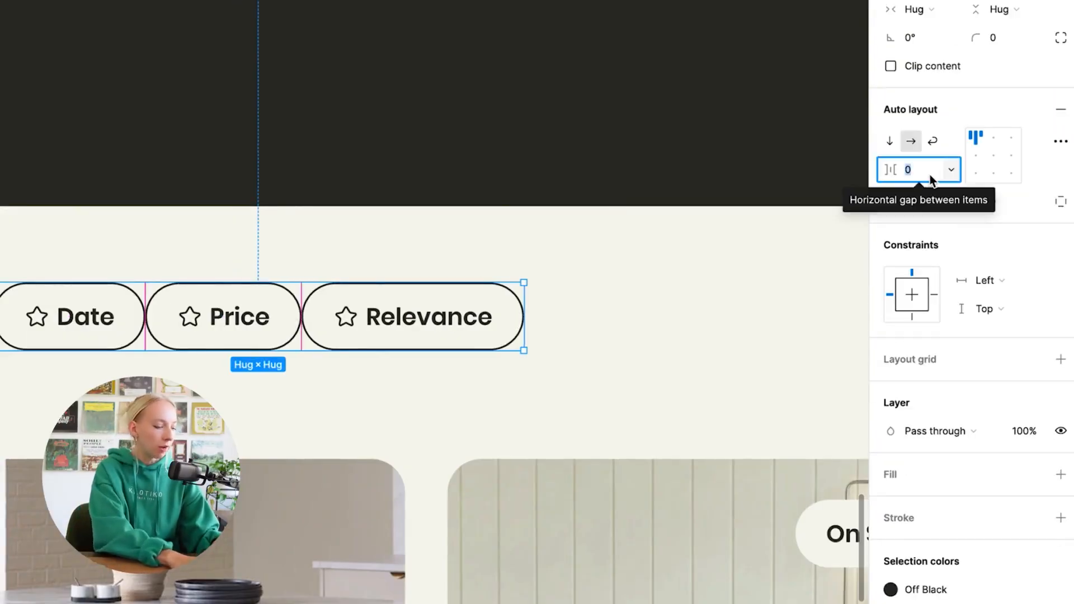
type("12")
key("Return")
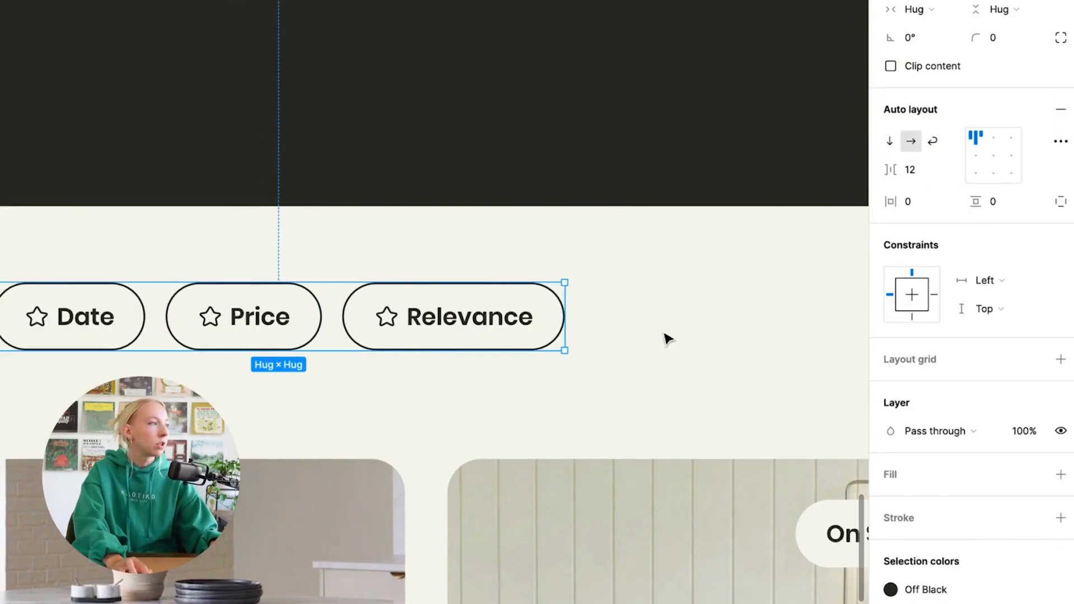
left_click_drag(511, 326, 511, 331)
left_click(712, 332)
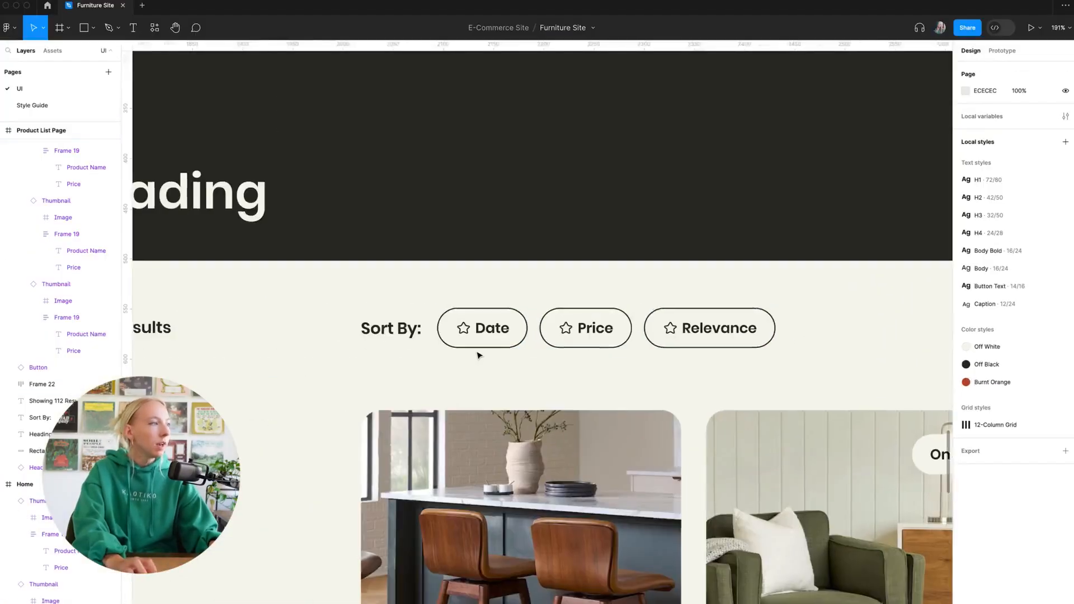
- Switch the icon inside the Date sort button on the Product List Page to Calendar
scroll(478, 355, "up", 4)
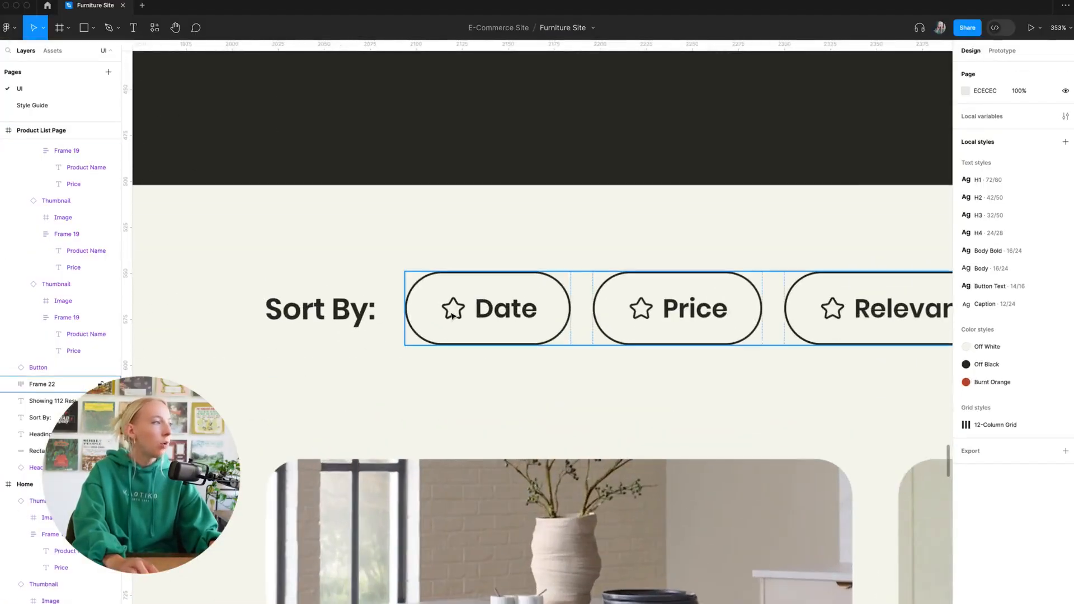
double_click(456, 315)
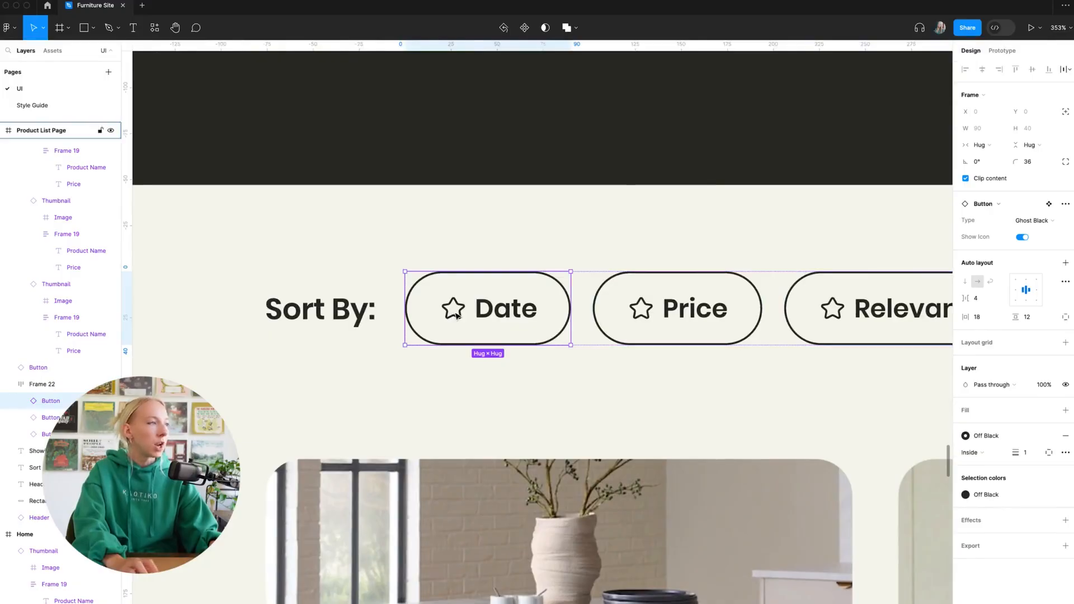
scroll(457, 314, "up", 4)
double_click(464, 306)
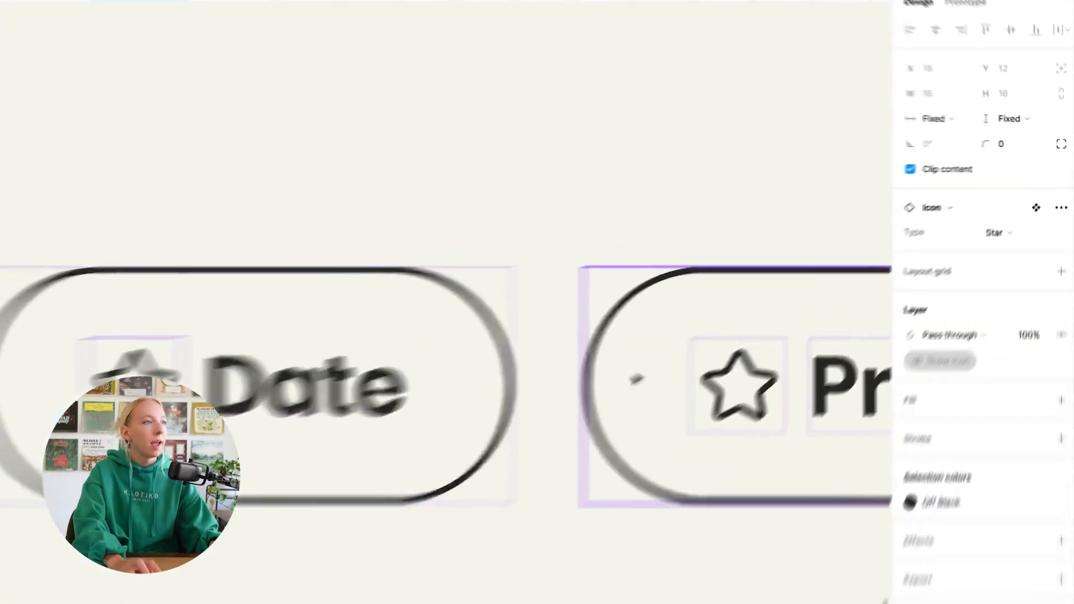
left_click(1040, 204)
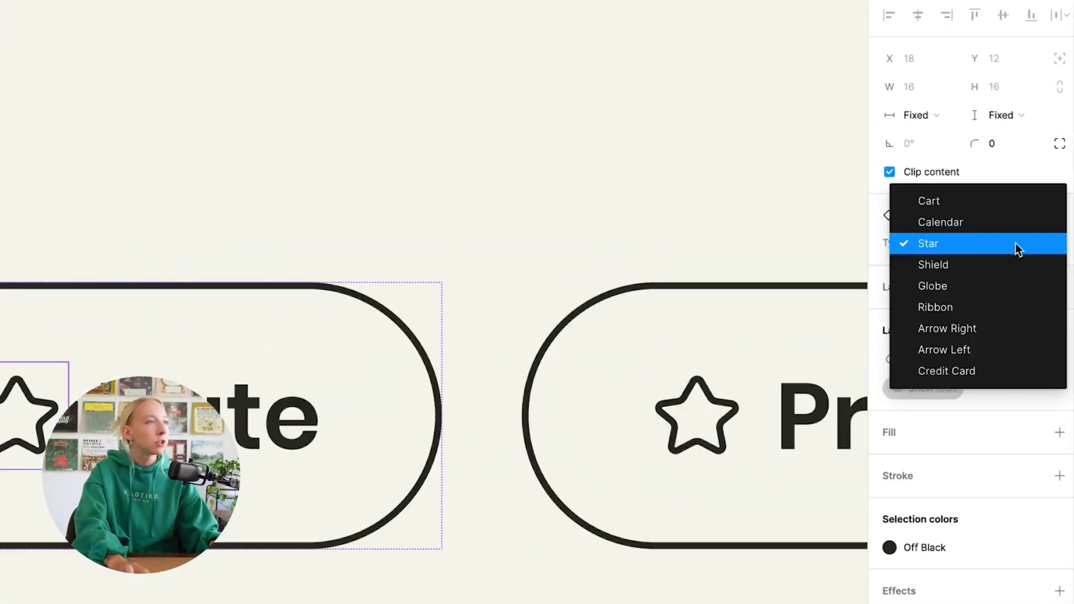
left_click(1004, 222)
- Switch the icon inside the Price sort button to Credit Card
scroll(478, 498, "right", 5)
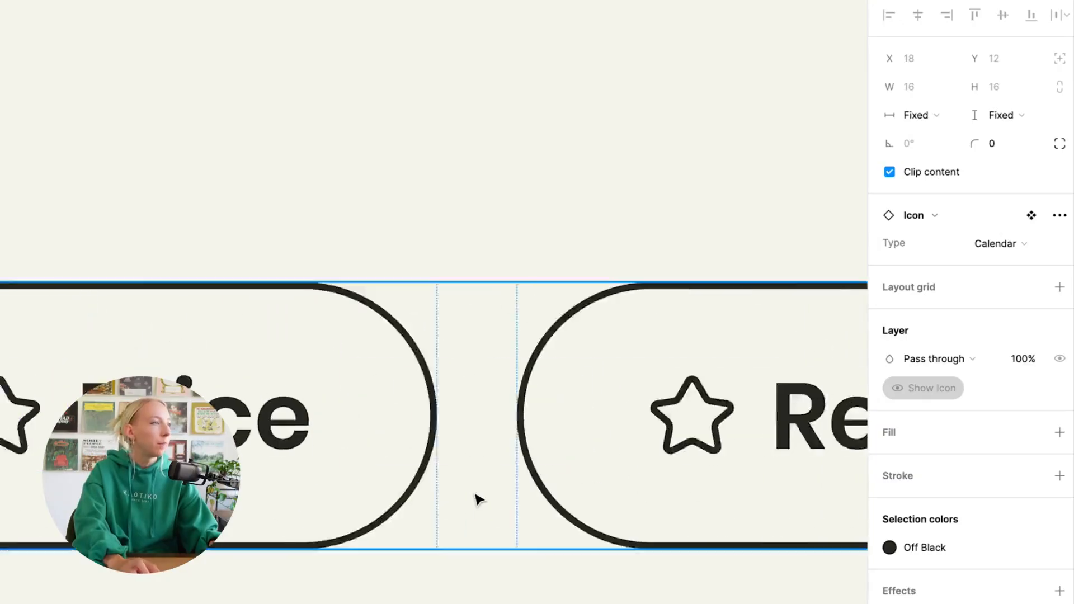
left_click(23, 463)
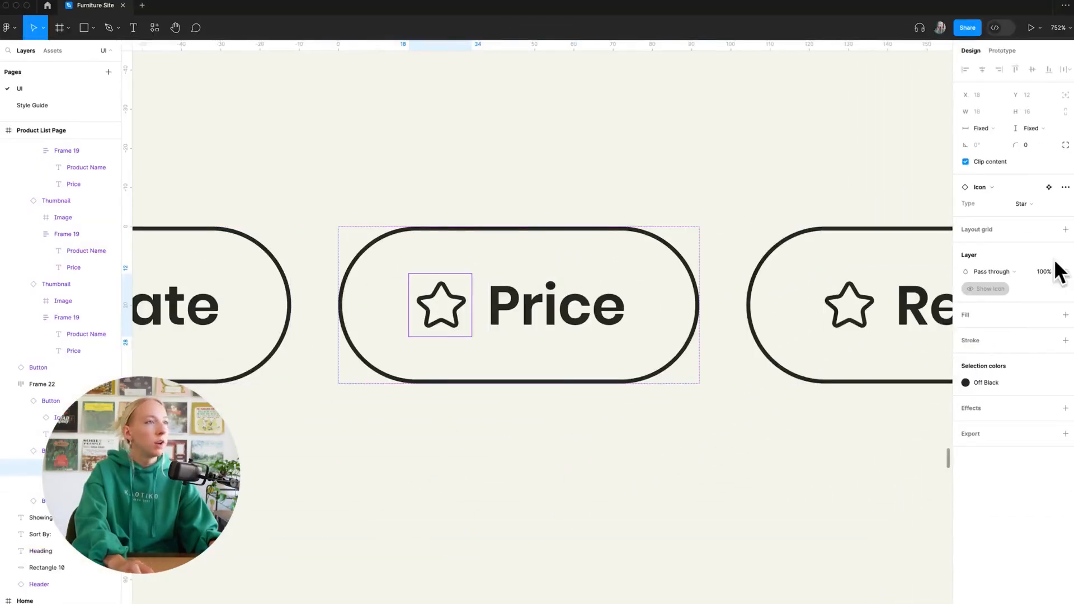
left_click(1037, 208)
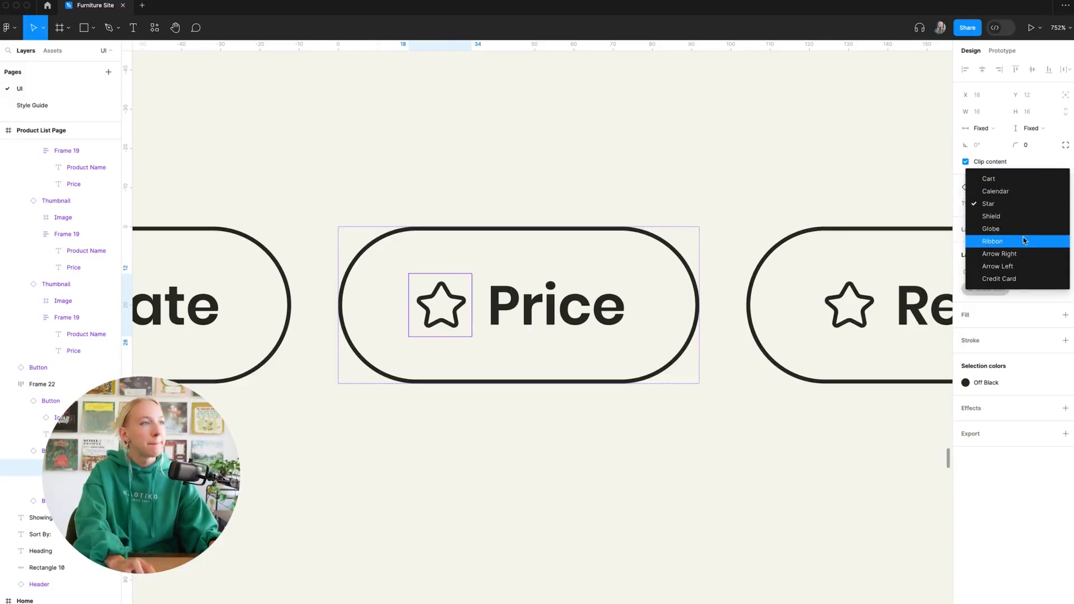
left_click(1021, 282)
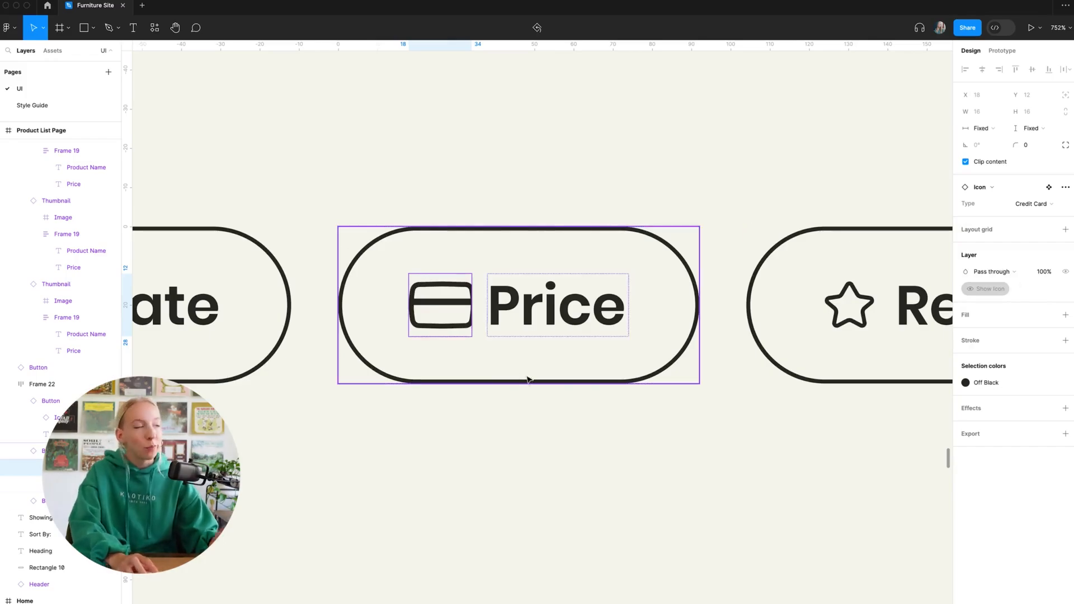
- Examine the credit card vector inside the Price button's icon against its frame bounds and the neighbouring icons
scroll(438, 328, "up", 5)
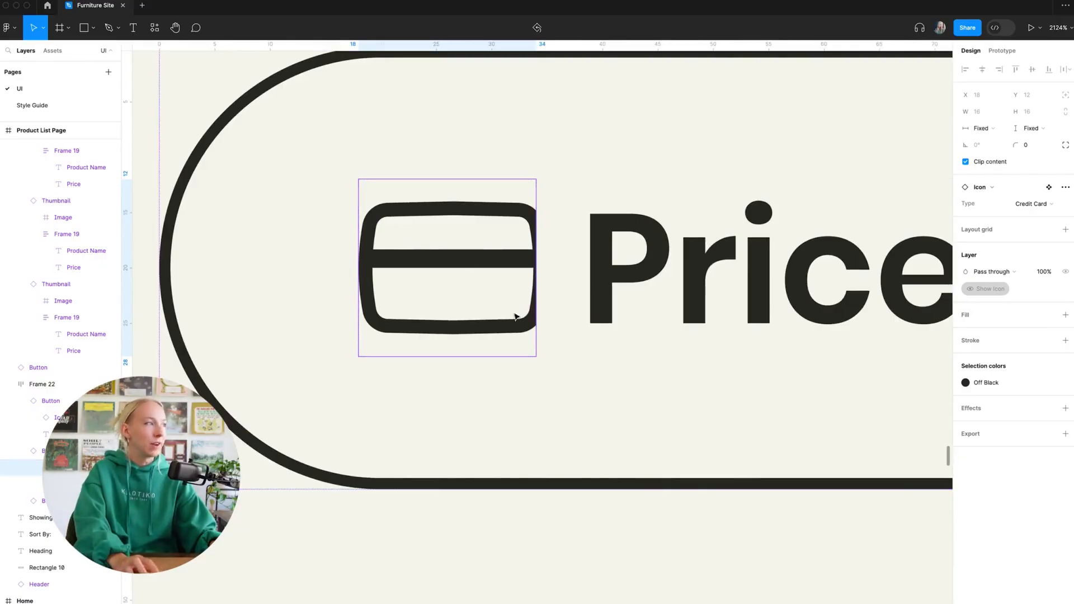
left_click(553, 314)
scroll(528, 264, "up", 3)
left_click(524, 257, "super")
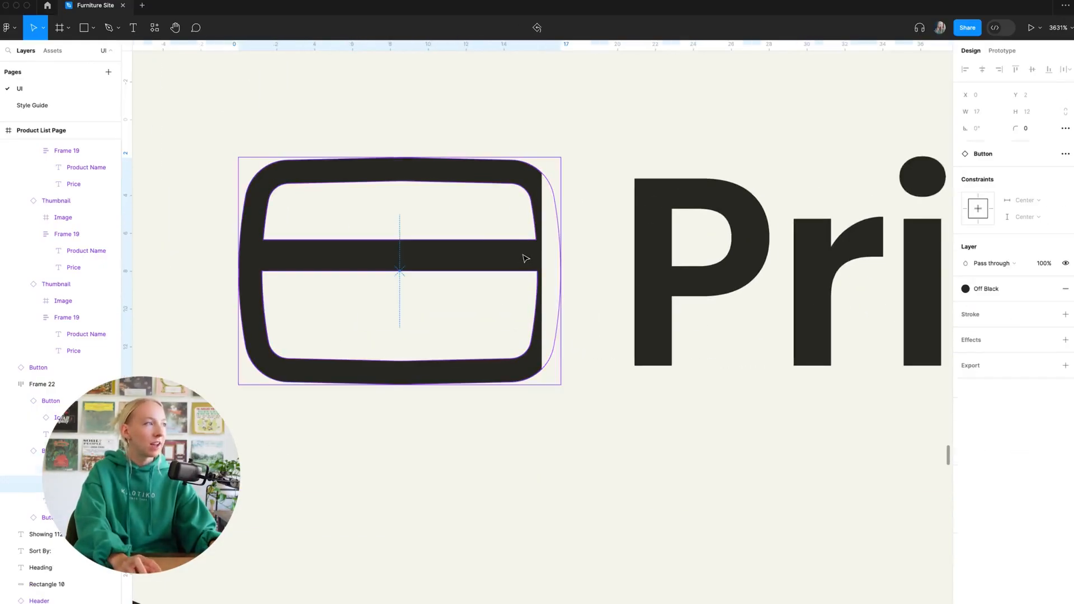
left_click(577, 282)
scroll(575, 281, "down", 6)
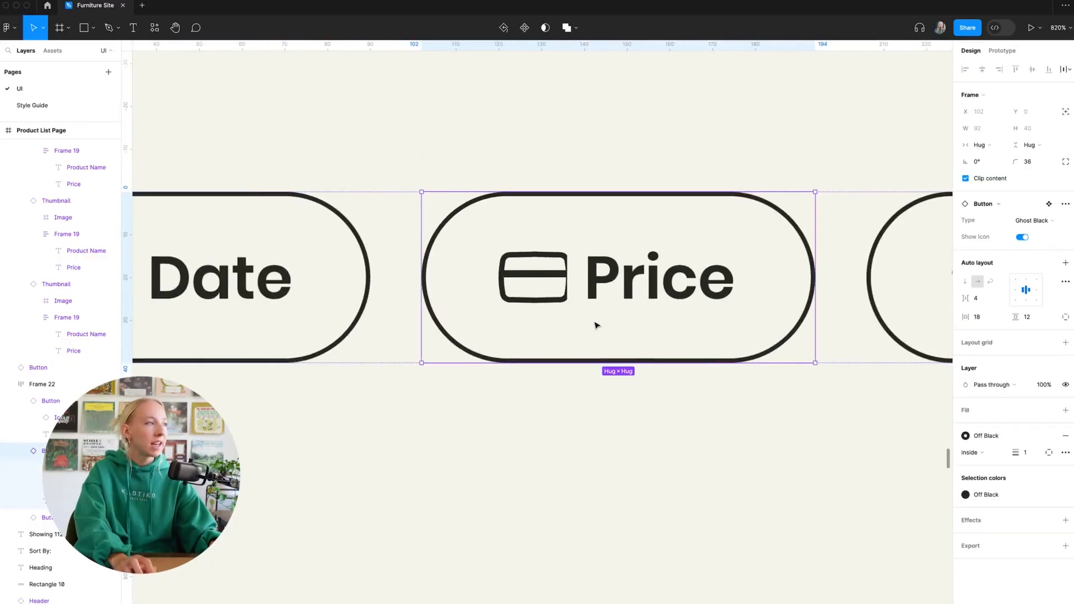
scroll(596, 320, "down", 3)
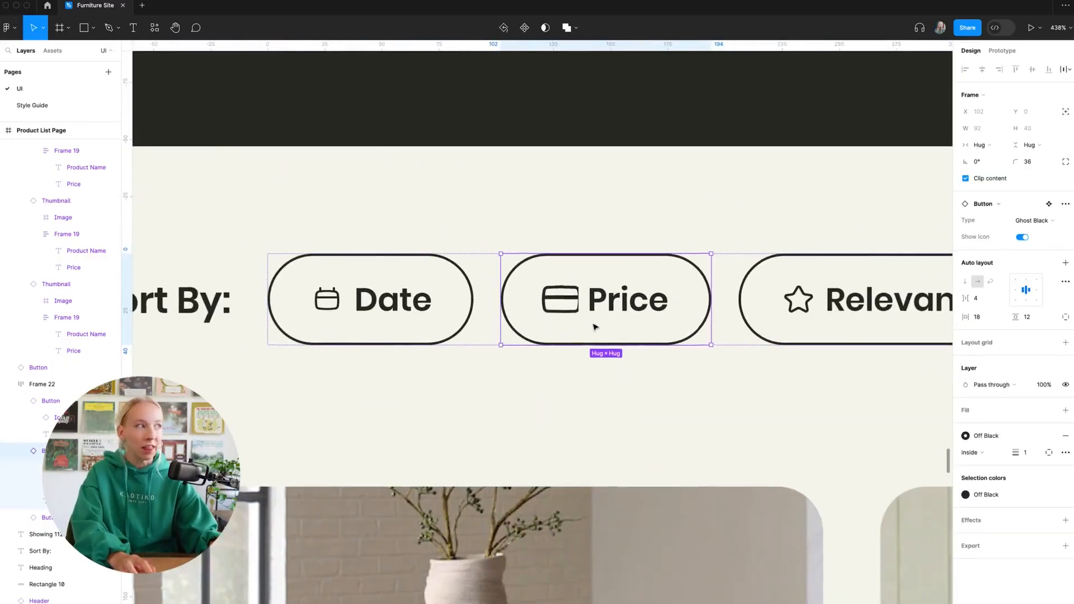
scroll(594, 327, "down", 6)
scroll(611, 330, "up", 5)
scroll(611, 330, "down", 3)
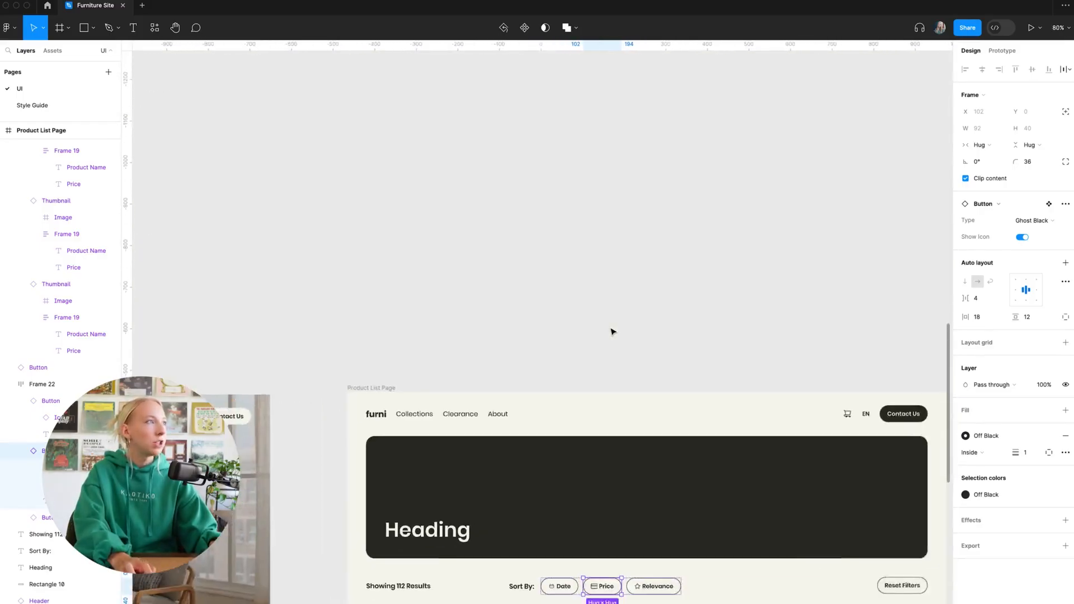
- Check the constraints of the calendar vector in the Icon component set
scroll(612, 331, "up", 10)
scroll(331, 220, "up", 6)
scroll(331, 221, "up", 4)
scroll(699, 249, "up", 3)
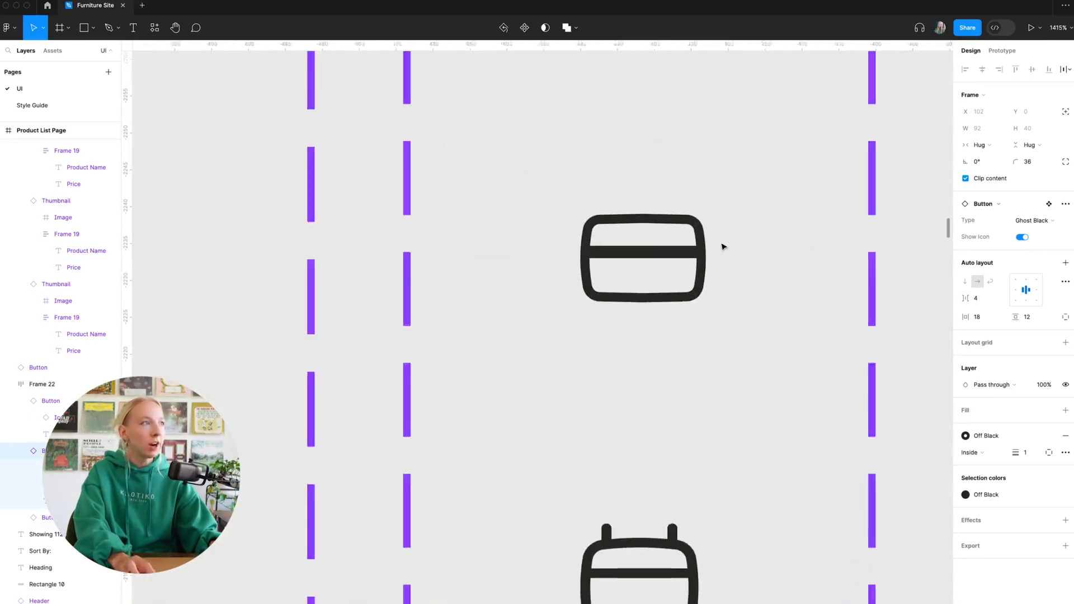
scroll(723, 247, "down", 6)
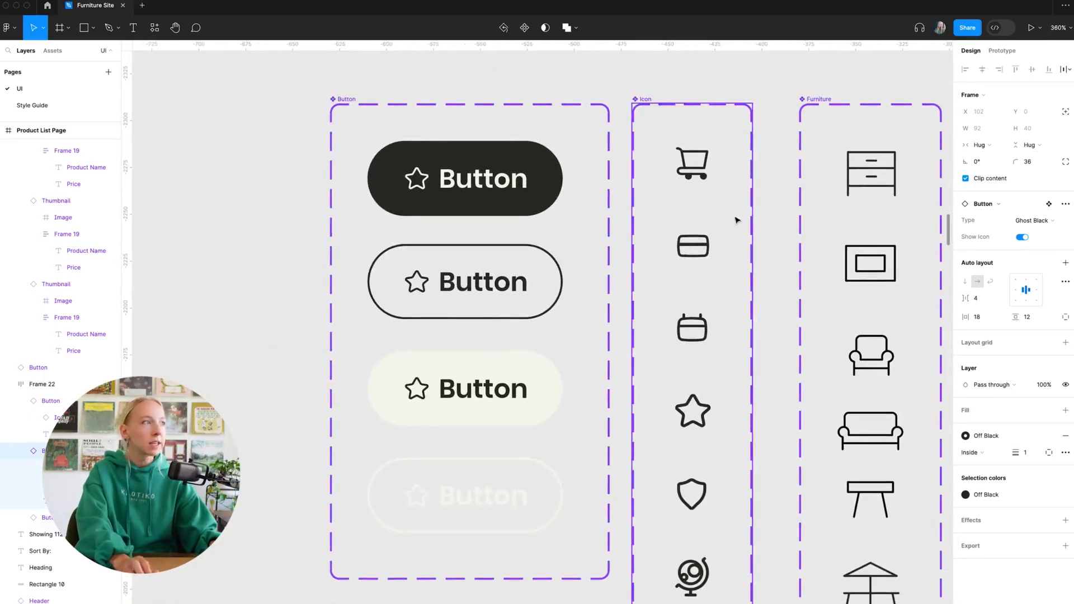
scroll(722, 235, "up", 4)
scroll(665, 286, "down", 3)
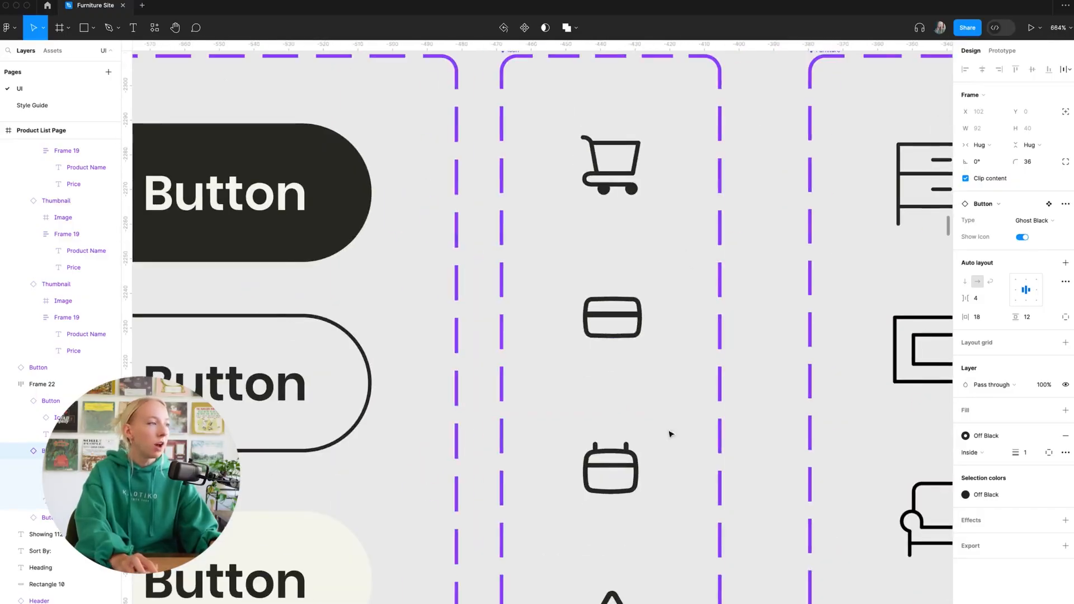
double_click(631, 474)
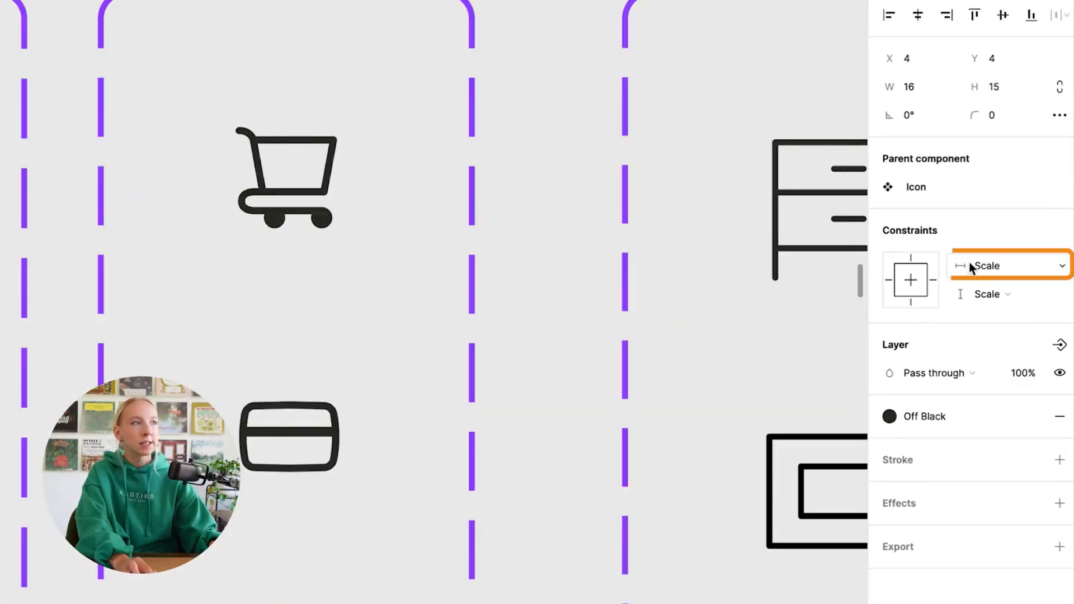
- Set the horizontal and vertical constraints of the credit card vector in the Icon component set to Scale
double_click(276, 462)
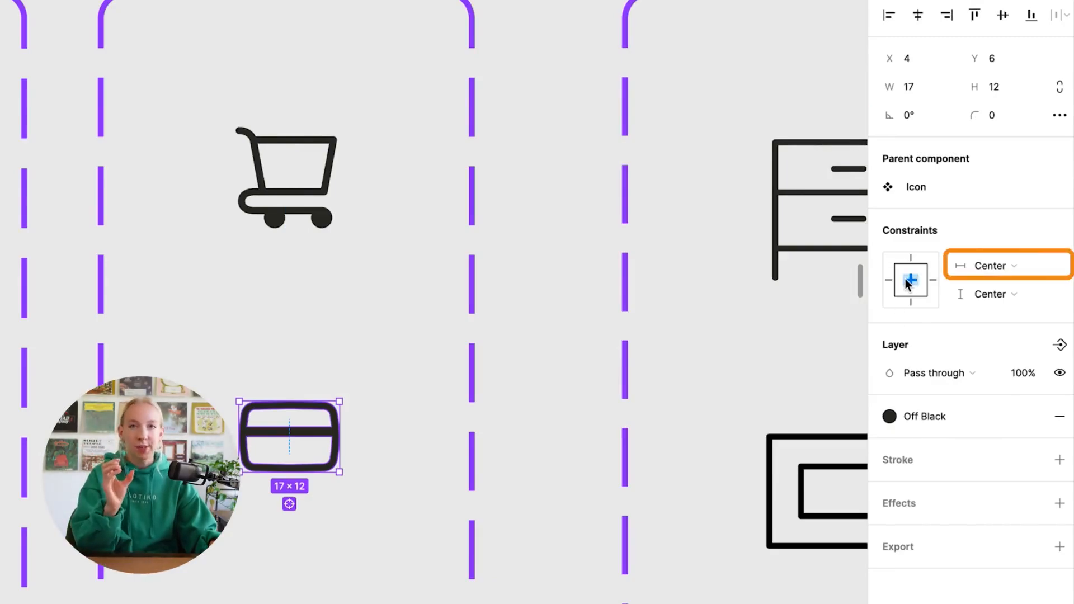
left_click(990, 265)
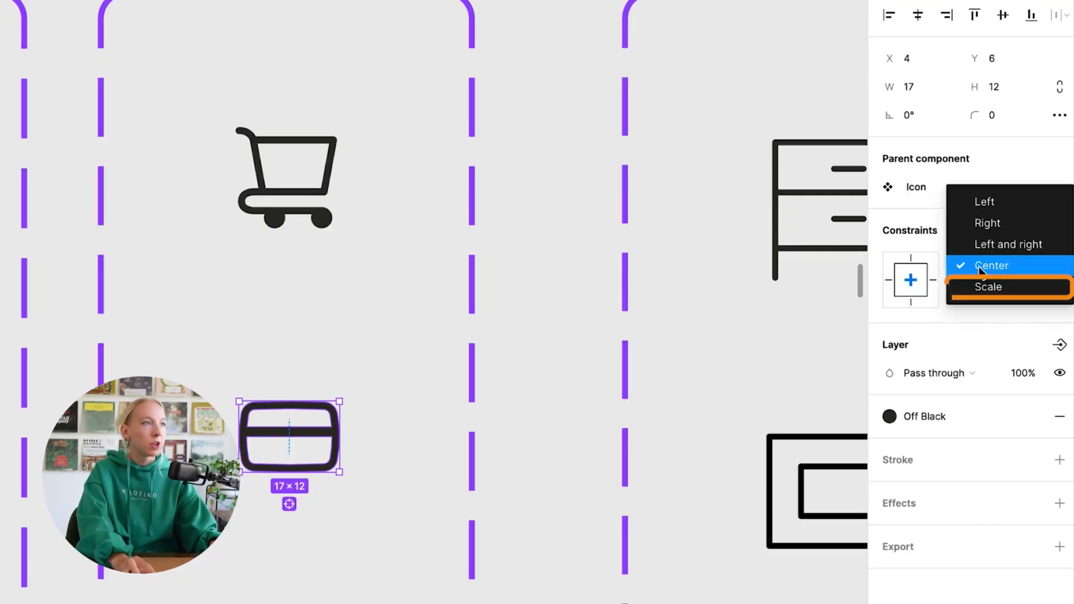
left_click(975, 288)
left_click(1002, 302)
left_click(999, 315)
key("Escape")
- Check the credit card icon in the Price button and the rest of the sort row on the Product List Page
scroll(595, 286, "down", 10)
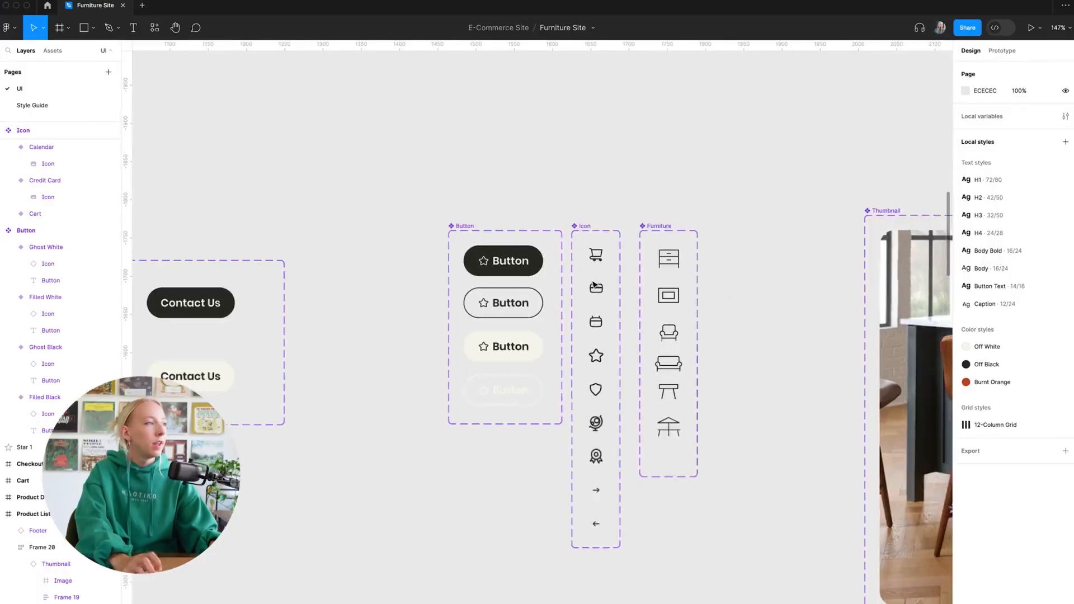
scroll(597, 286, "down", 20)
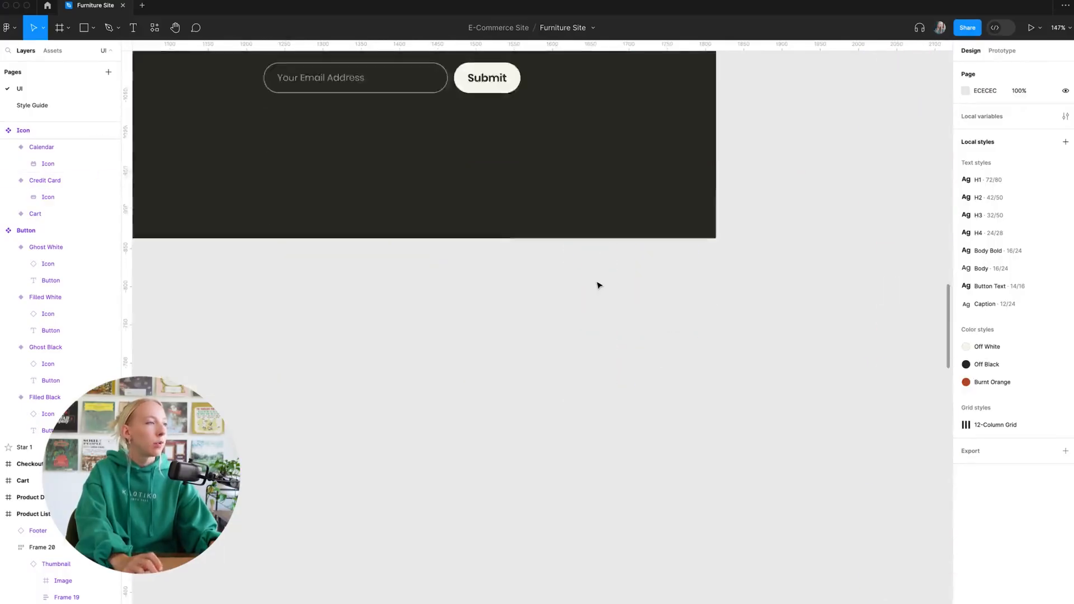
scroll(599, 285, "down", 5)
scroll(705, 331, "down", 5)
scroll(704, 331, "right", 3)
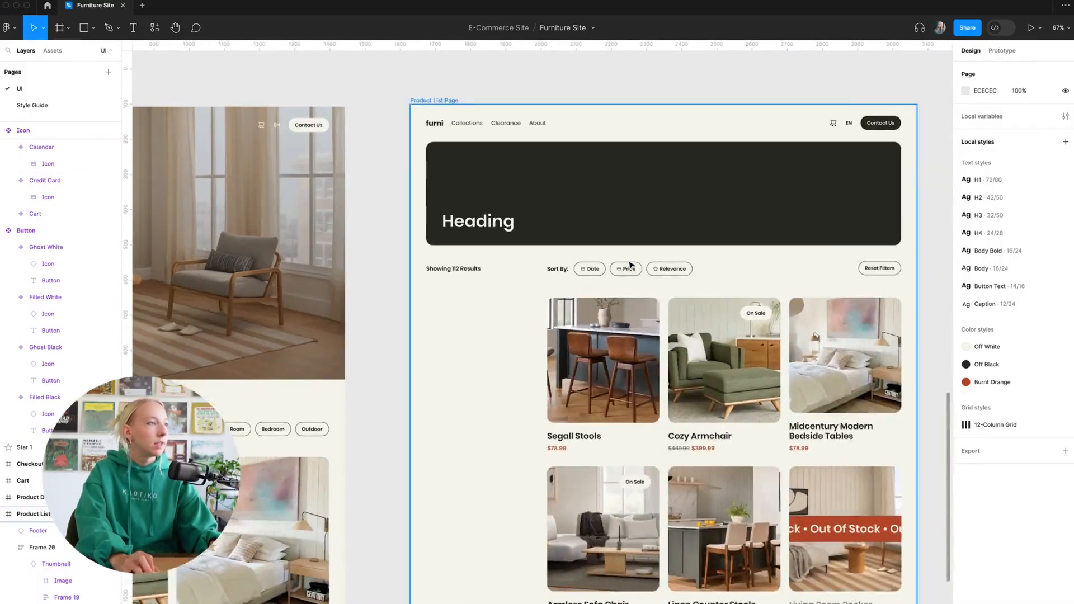
scroll(625, 305, "up", 15)
scroll(525, 256, "down", 5)
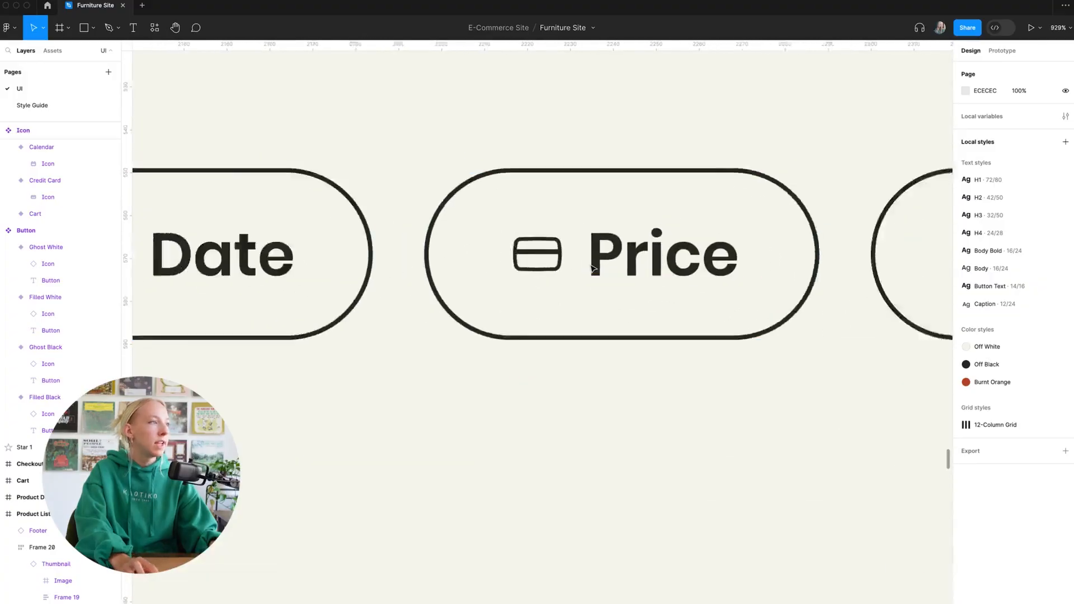
scroll(575, 275, "down", 8)
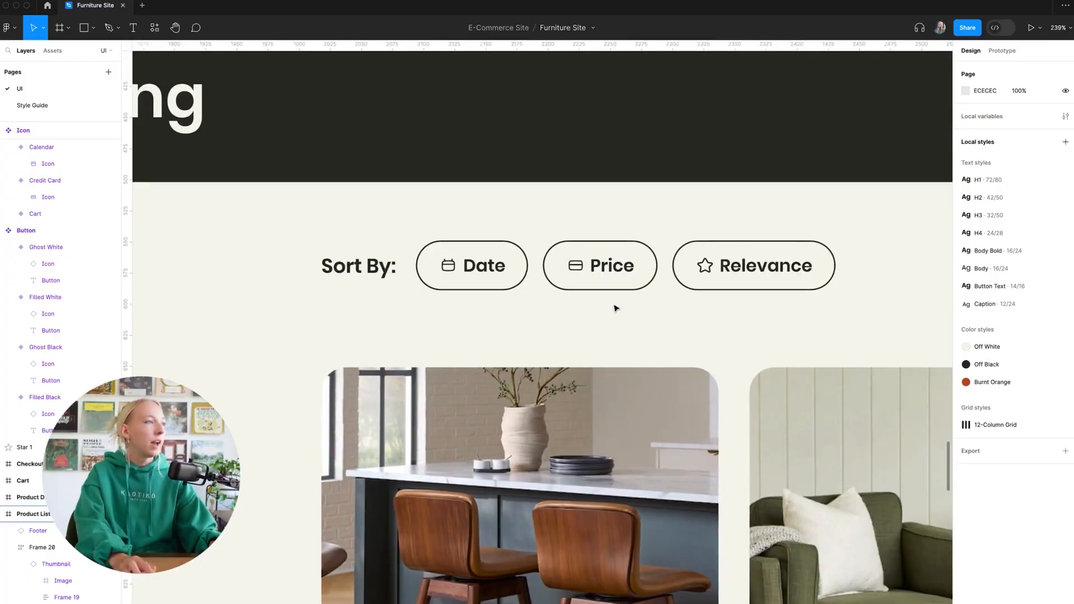
scroll(616, 308, "down", 8)
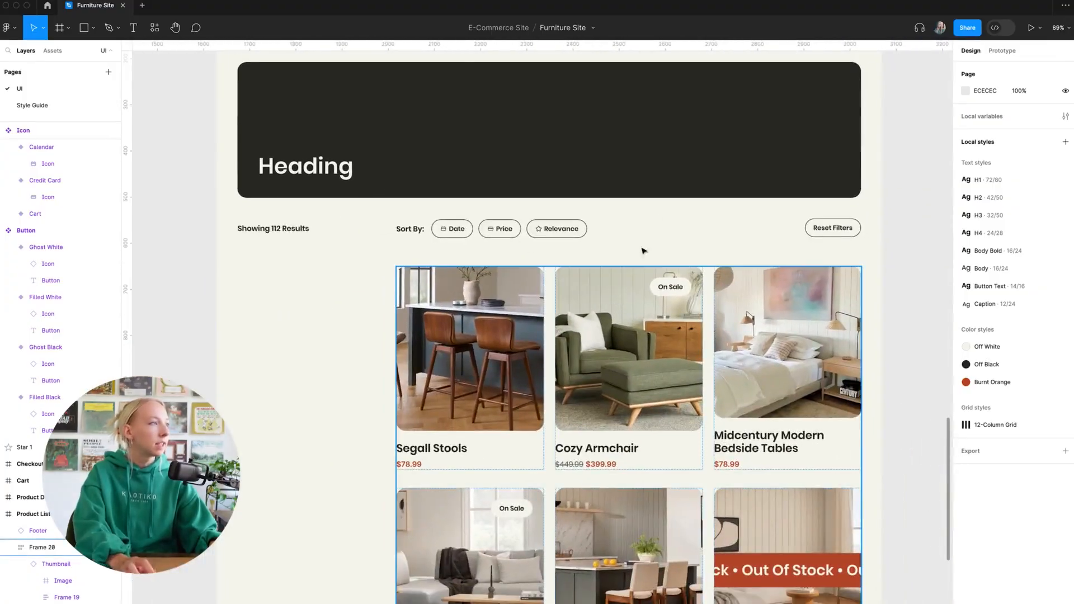
scroll(450, 230, "up", 4)
scroll(688, 239, "down", 4)
scroll(692, 240, "down", 2)
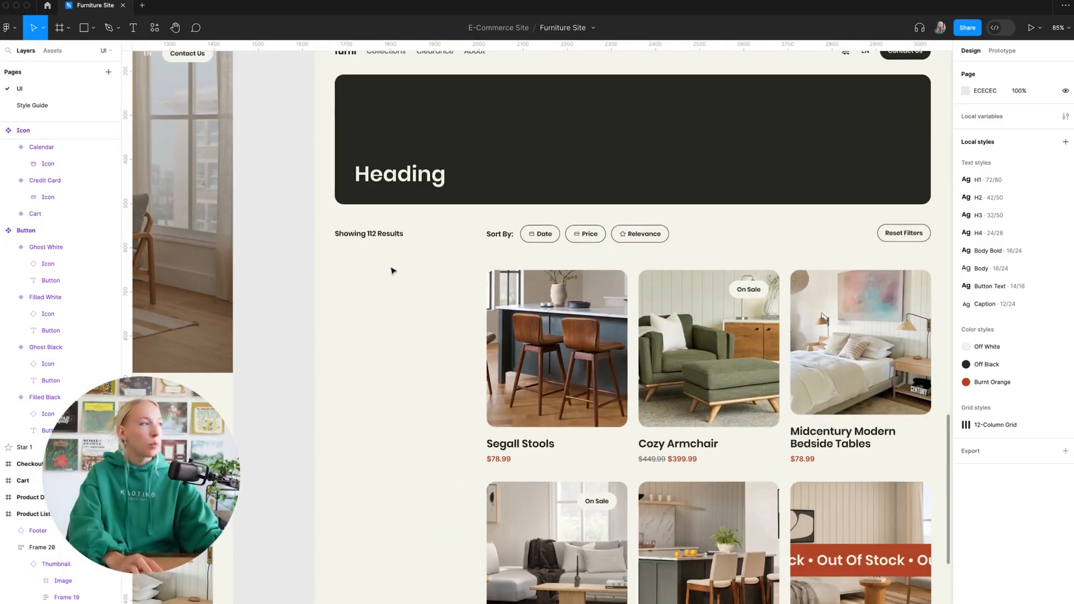
scroll(424, 314, "down", 3)
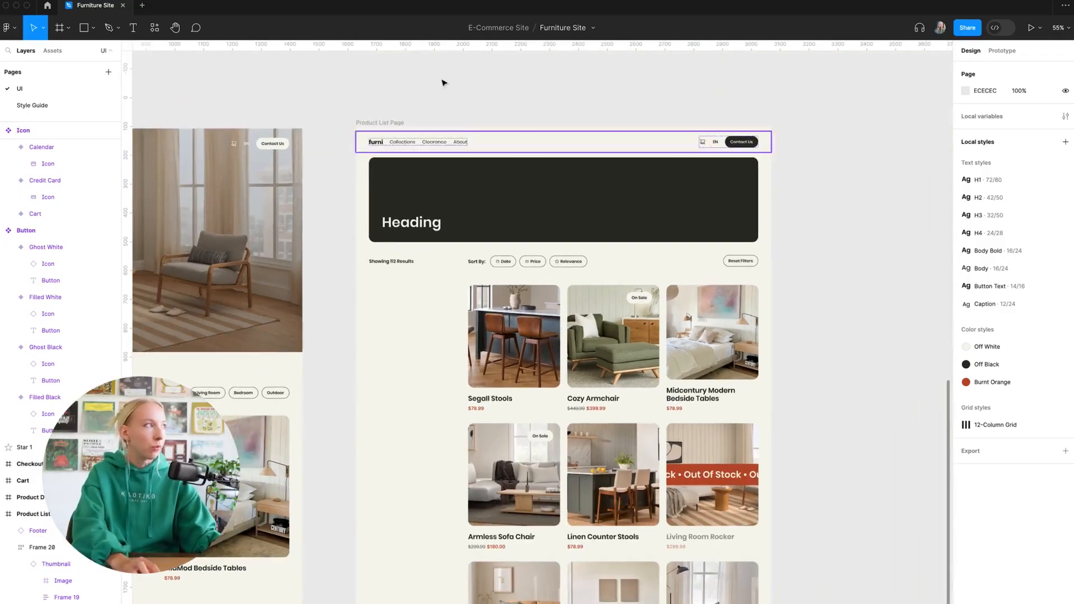
- Move the Button component set left to X 1381 and add a fifth variant to it
scroll(475, 115, "up", 10)
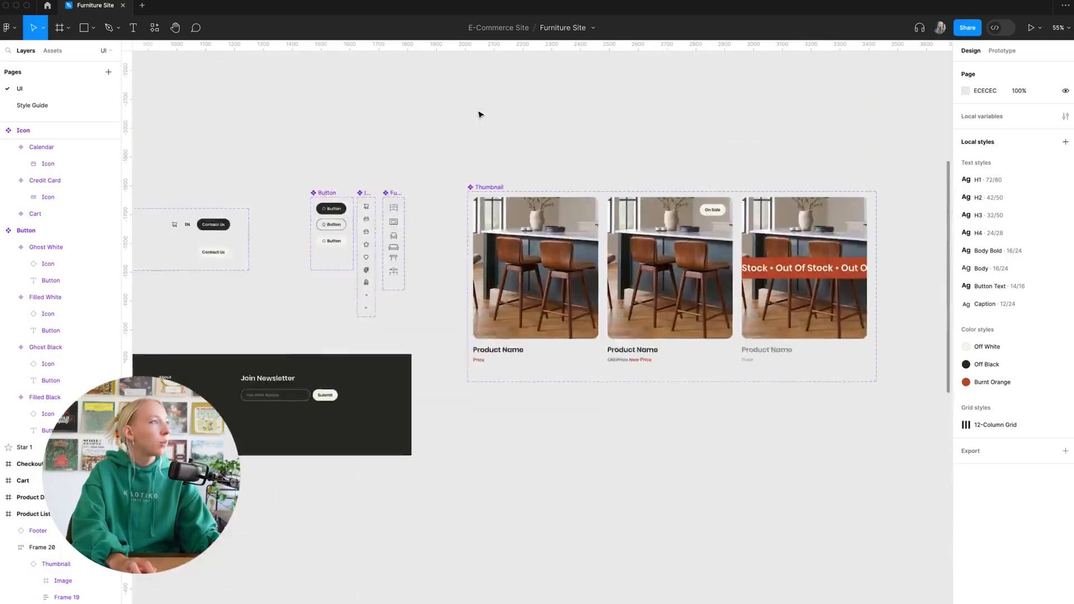
scroll(348, 452, "up", 5)
scroll(347, 452, "left", 5)
scroll(533, 242, "up", 3)
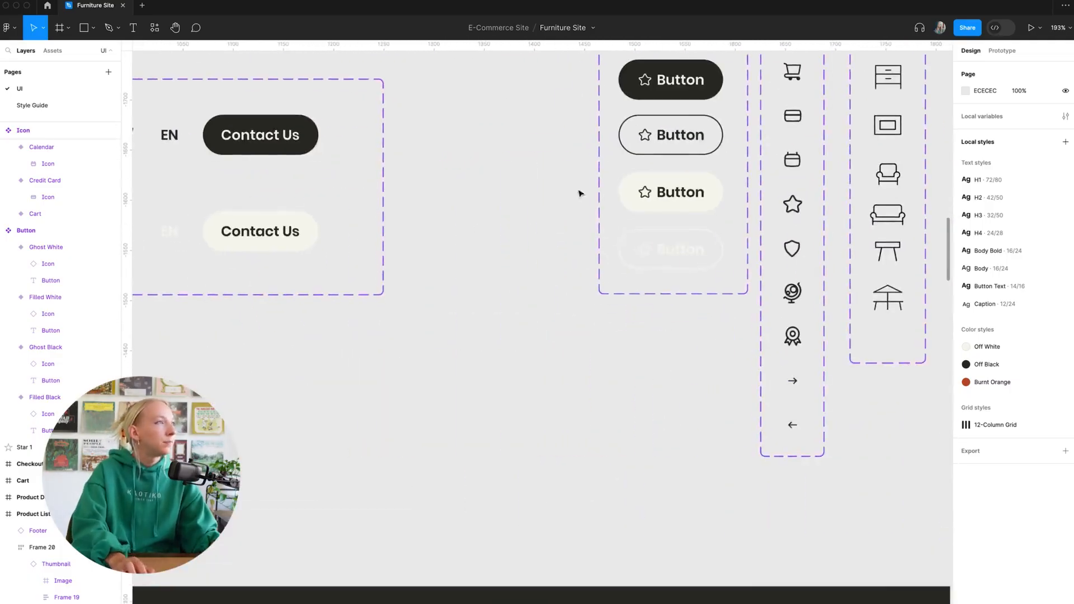
scroll(619, 154, "up", 2)
left_click(599, 134)
left_click_drag(599, 134, 533, 134)
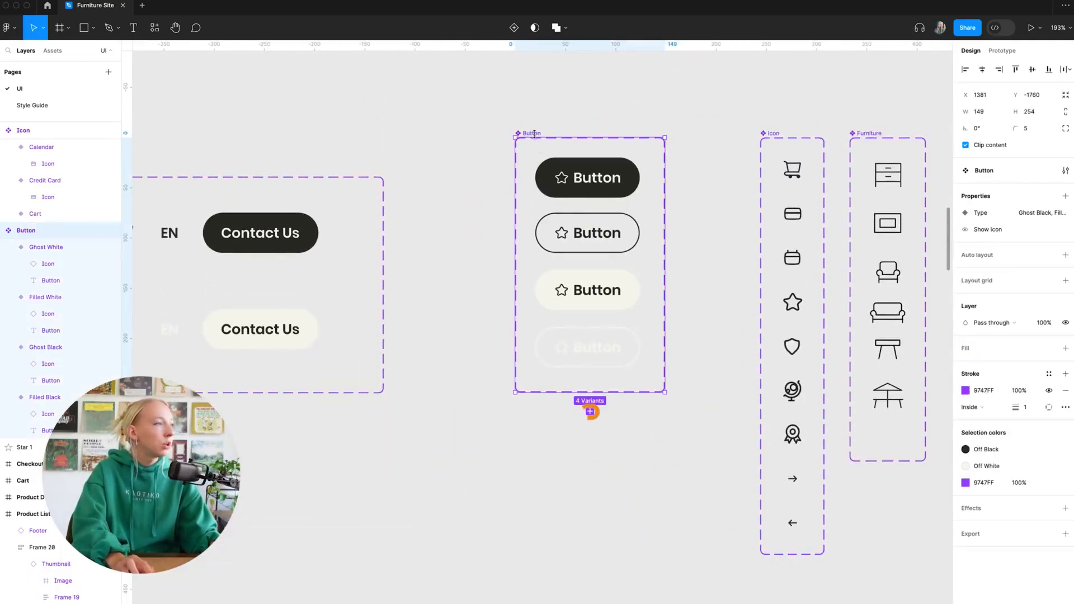
left_click(589, 412)
- Delete the star icon from the new fifth Button variant
scroll(617, 450, "up", 5)
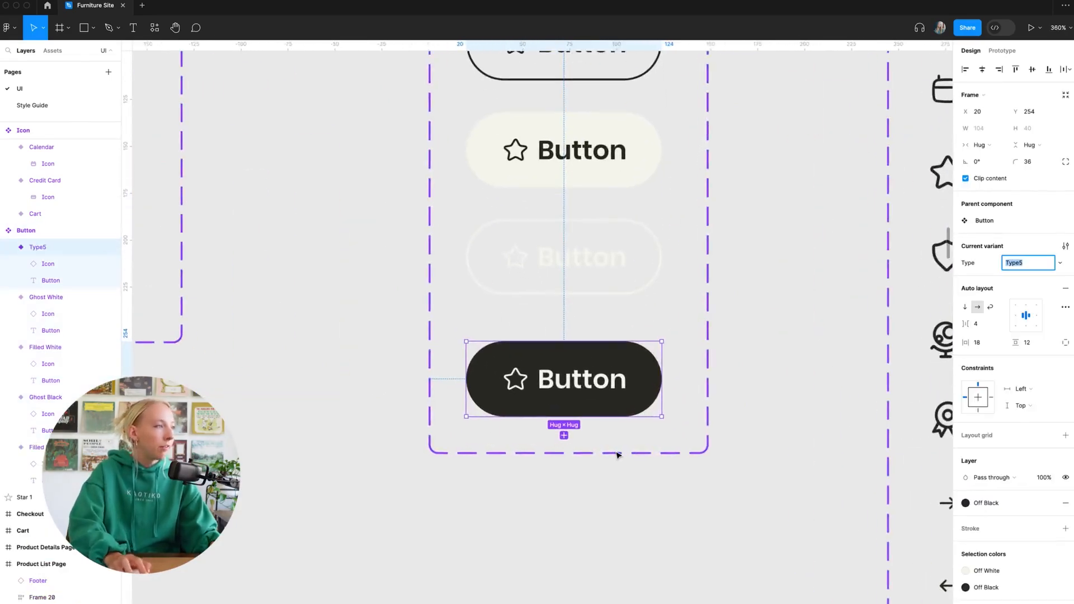
scroll(613, 443, "up", 3)
left_click(478, 351)
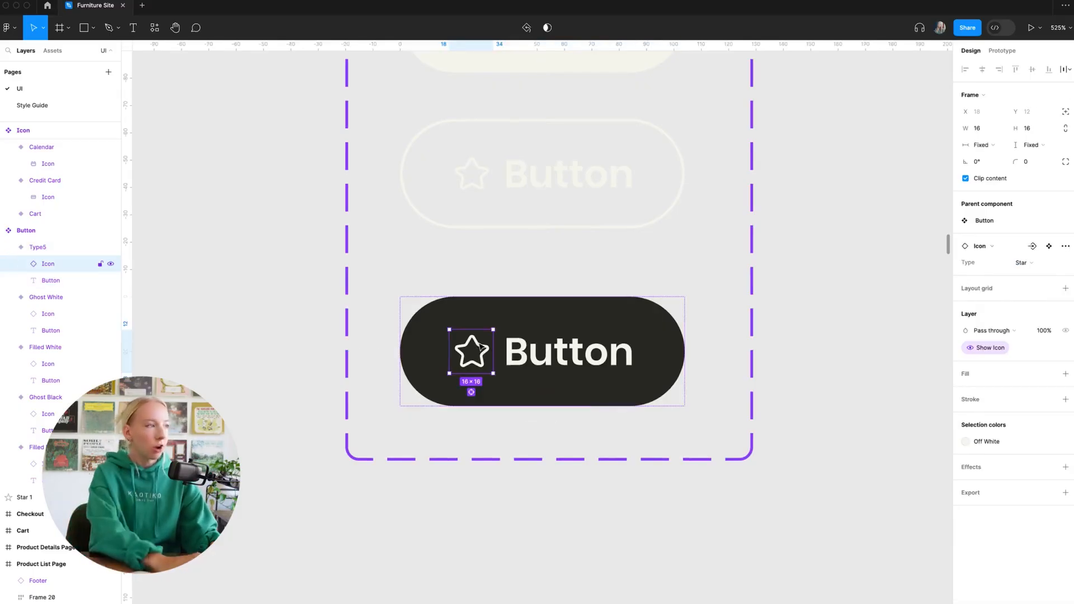
key("Delete")
- Copy the Dresser icon from the Furniture component set into the new Button variant, placing it before the label
scroll(538, 364, "down", 3)
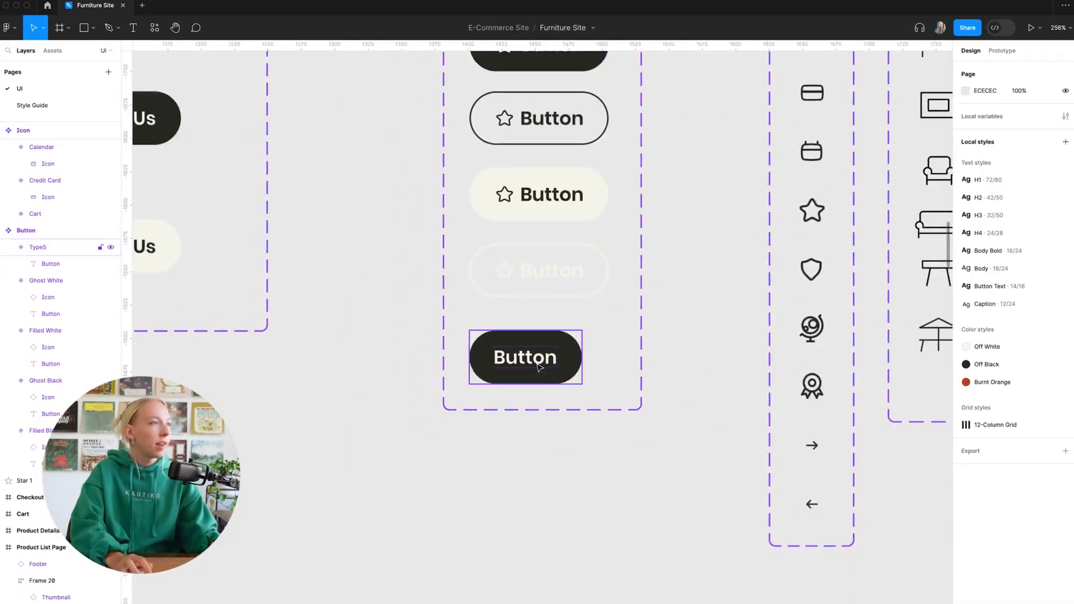
scroll(538, 366, "down", 2)
left_click(819, 136)
key("ctrl+c")
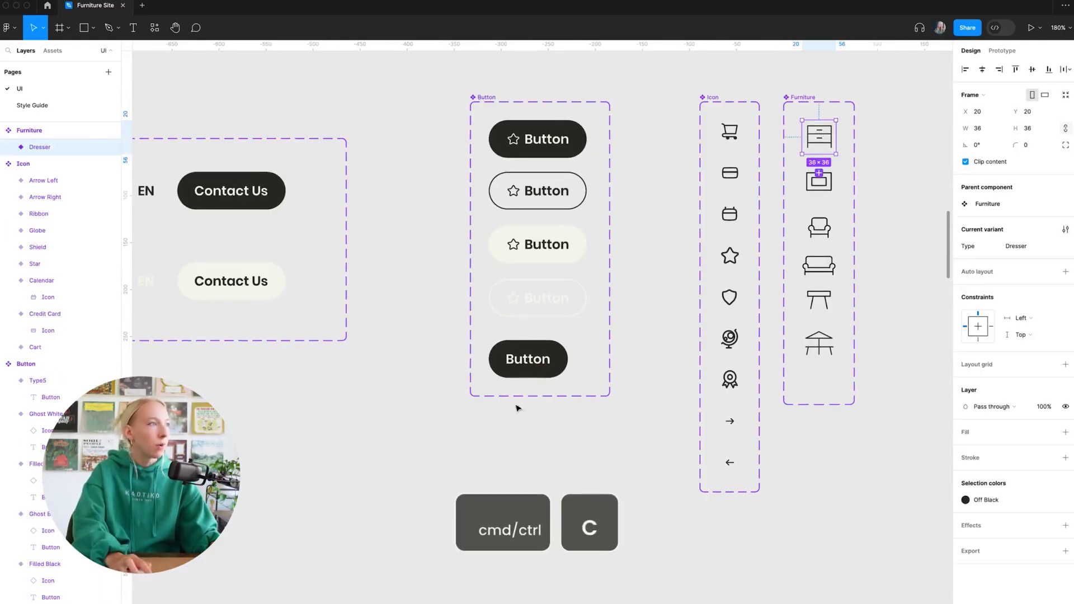
scroll(486, 411, "up", 5)
left_click(623, 268)
key("ctrl+v")
scroll(623, 268, "up", 3)
left_click_drag(796, 278, 481, 292)
scroll(482, 293, "down", 3)
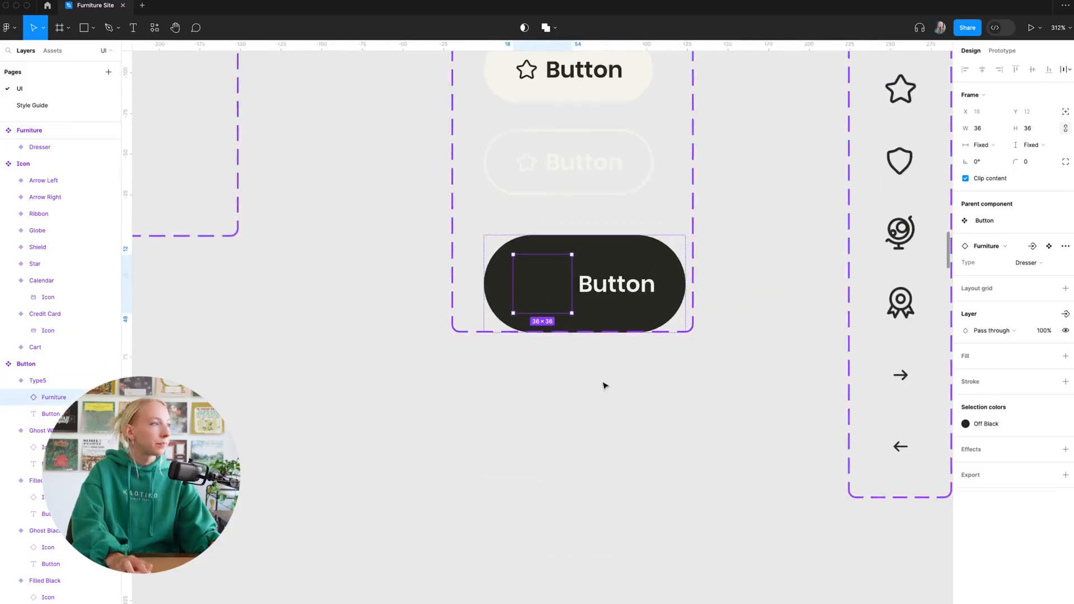
- Change the Dresser icon in the new Button variant to the Off White color style
scroll(604, 385, "up", 3)
scroll(604, 386, "right", 3)
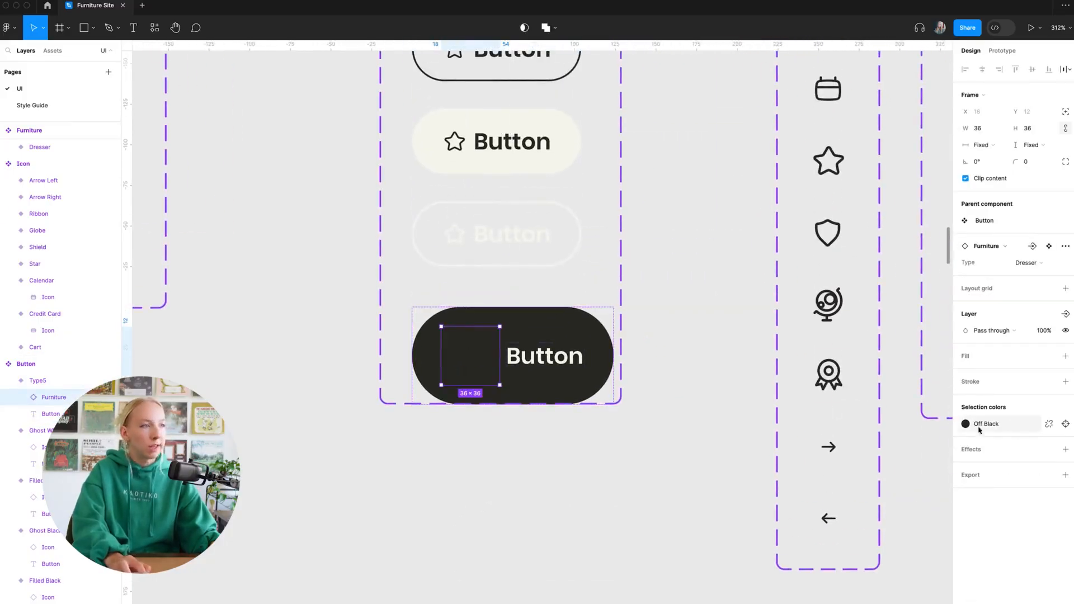
left_click(985, 426)
left_click(565, 446)
- Replace the label text of the new dresser Button variant with Category
scroll(560, 451, "down", 2)
double_click(559, 359)
type("Cateo")
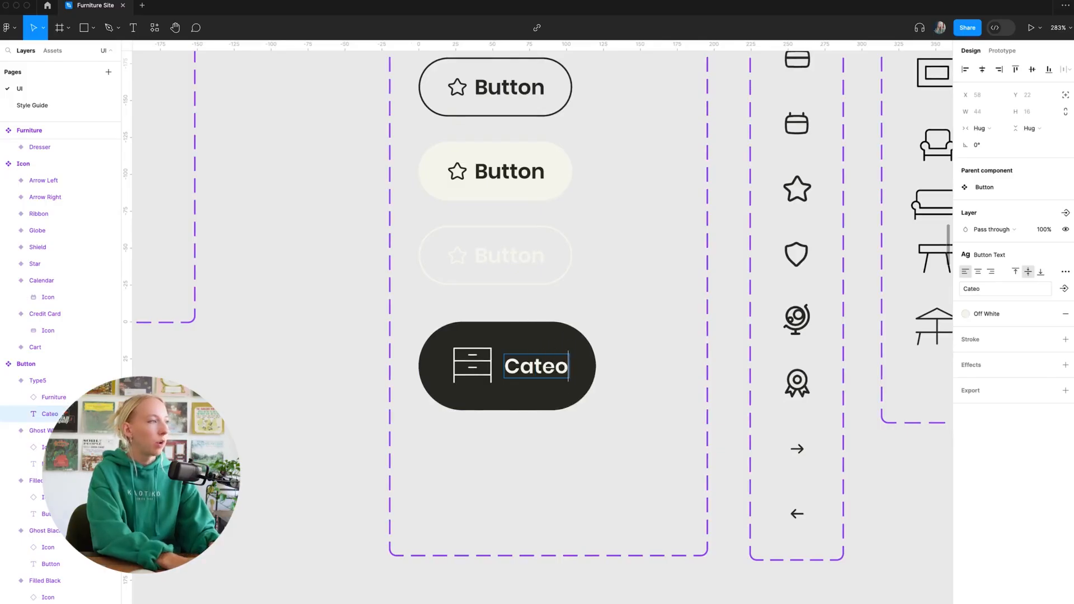
key("BackSpace")
type("gory")
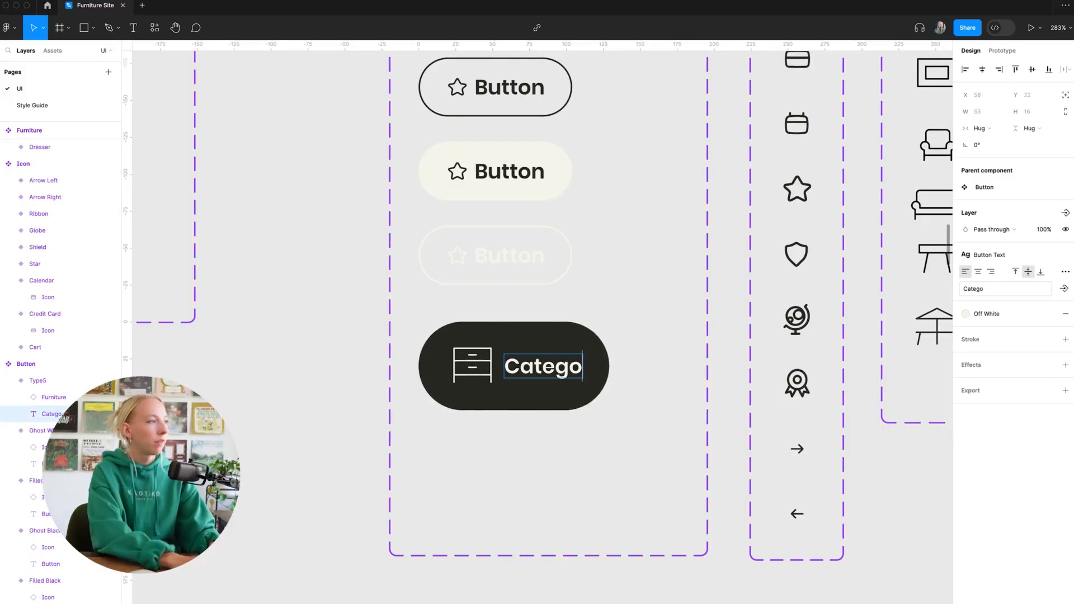
left_click(346, 409)
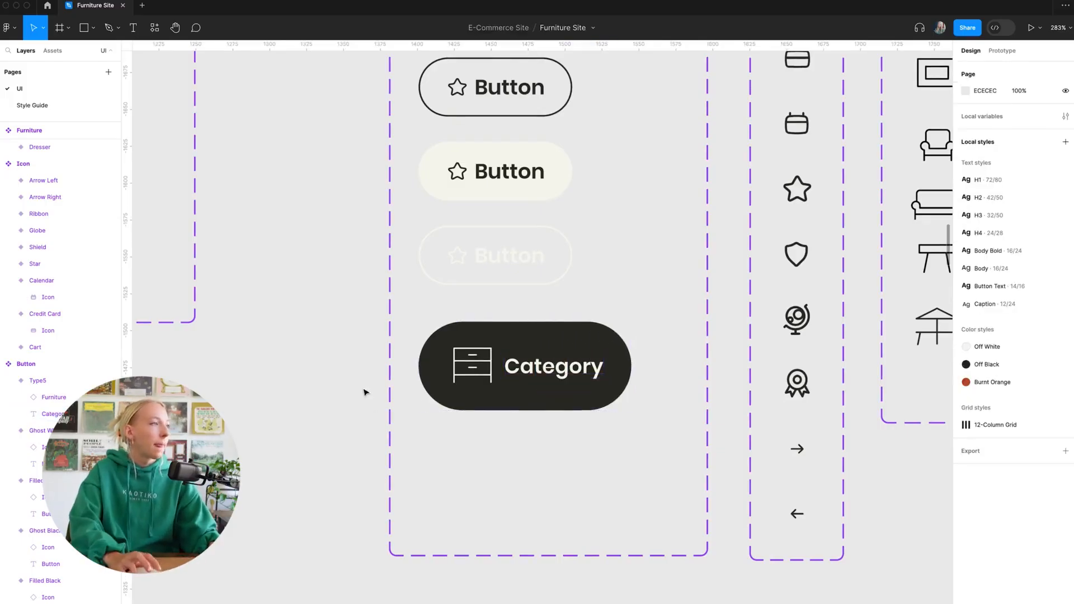
- Rename the new variant's Type value to Category Selected
left_click(540, 388)
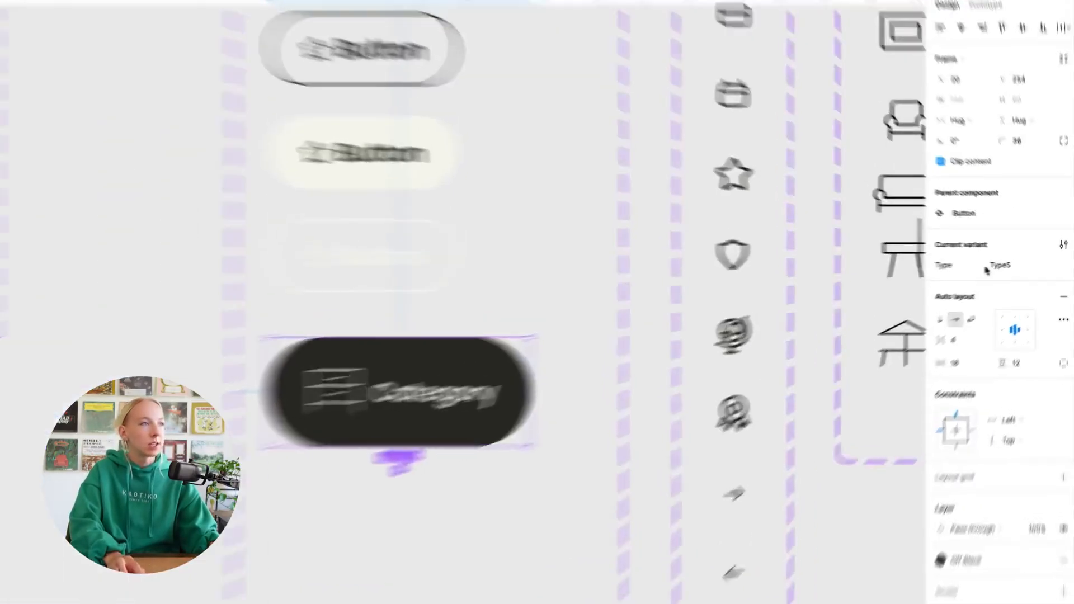
left_click(1026, 265)
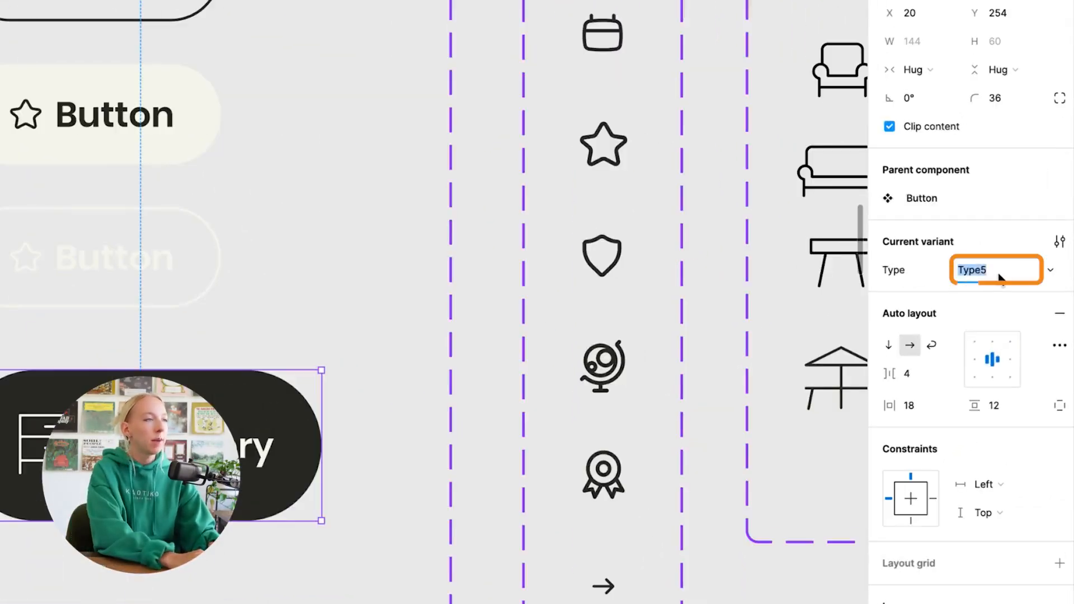
type("Ca")
type("tegory Selected")
key("Return")
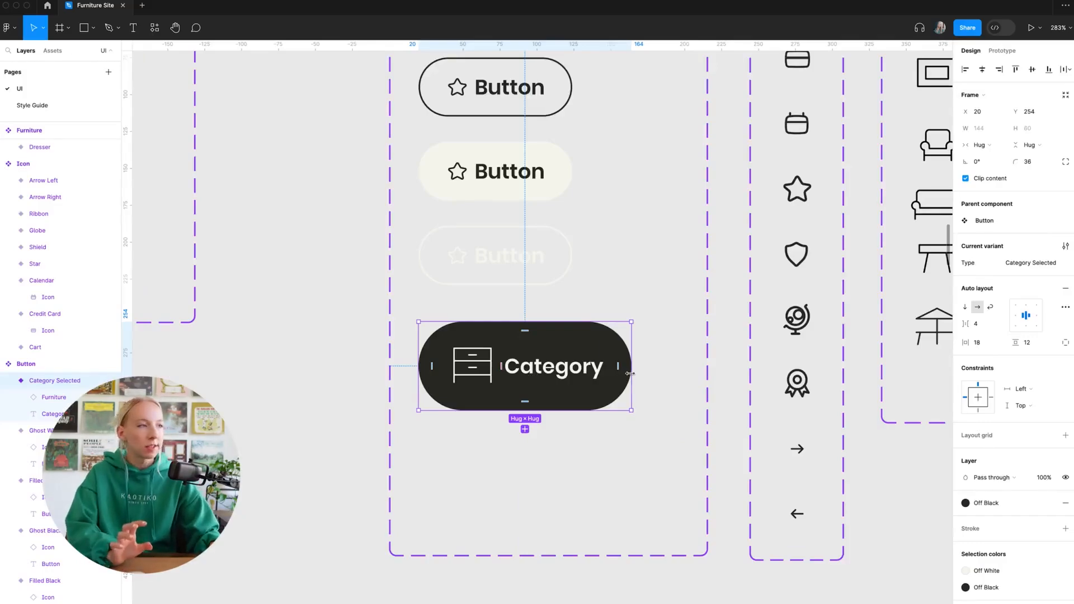
- Try stretching the Category Selected variant to a fixed width of 265, and undo it
left_click_drag(630, 373, 810, 376)
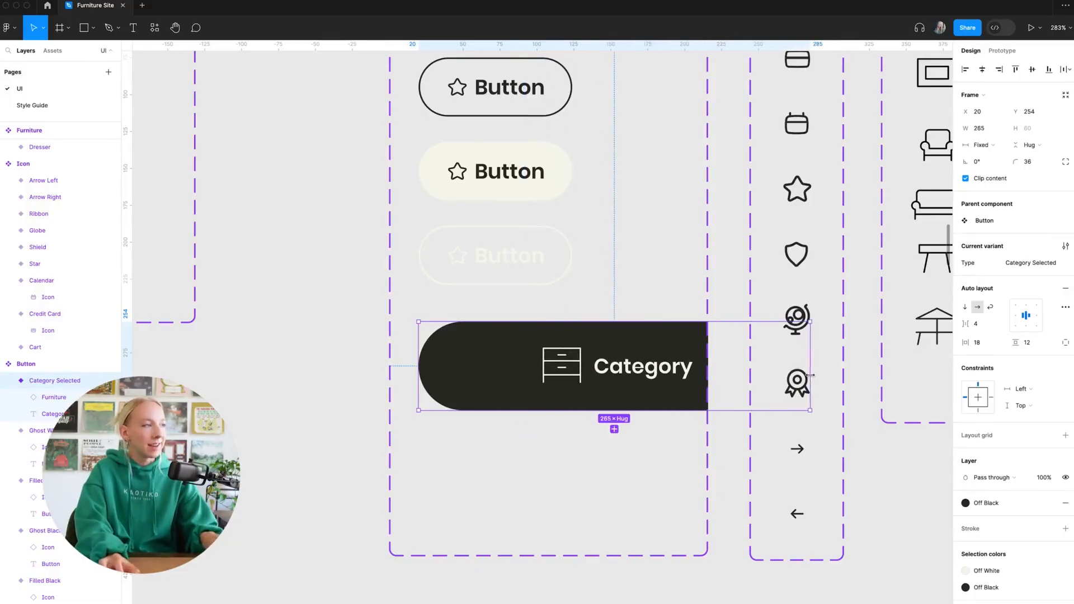
key("super+z")
left_click(343, 395)
scroll(654, 347, "down", 5)
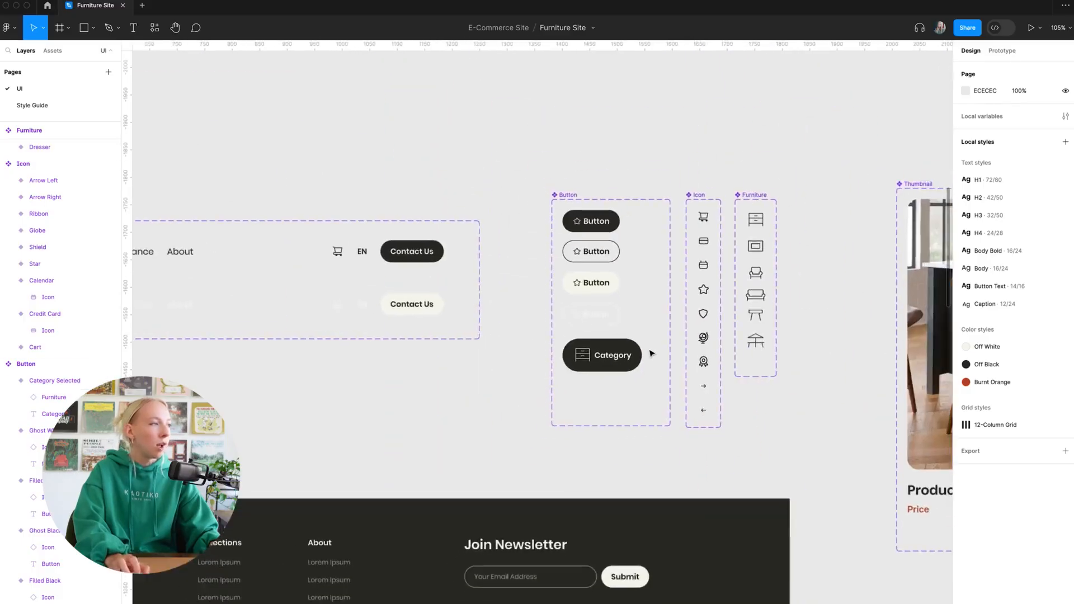
- Set the auto layout alignment of the Category Selected variant to left
scroll(637, 350, "up", 4)
scroll(635, 352, "up", 3)
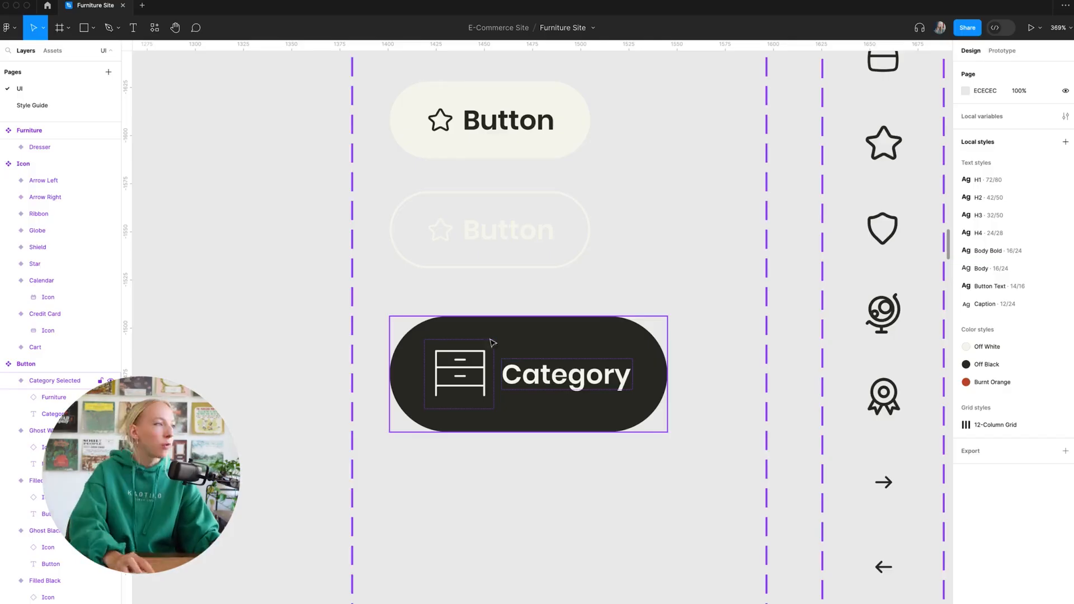
left_click(491, 385)
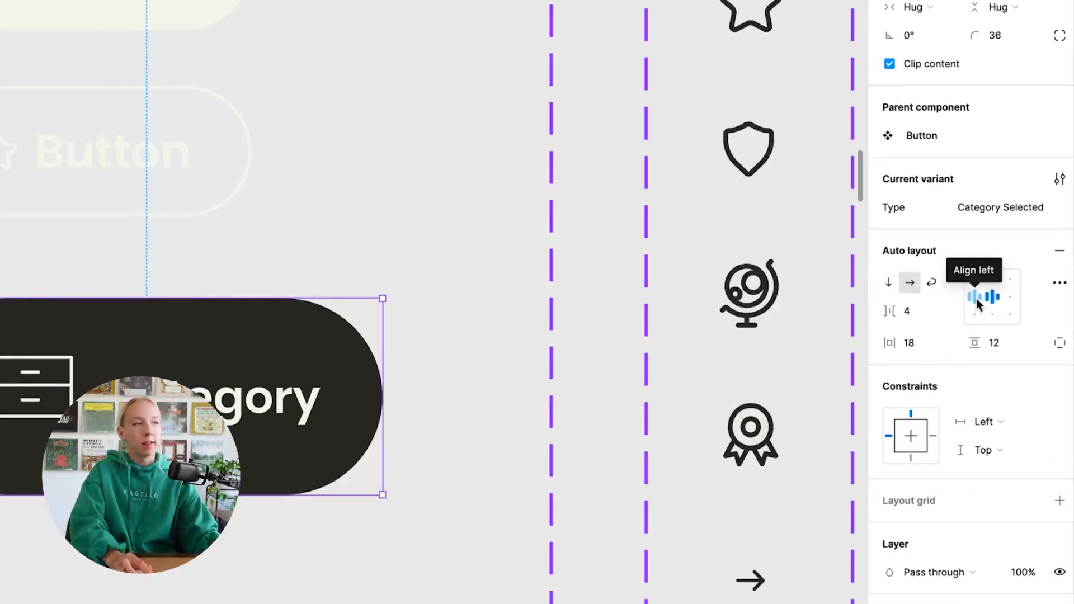
left_click(977, 303)
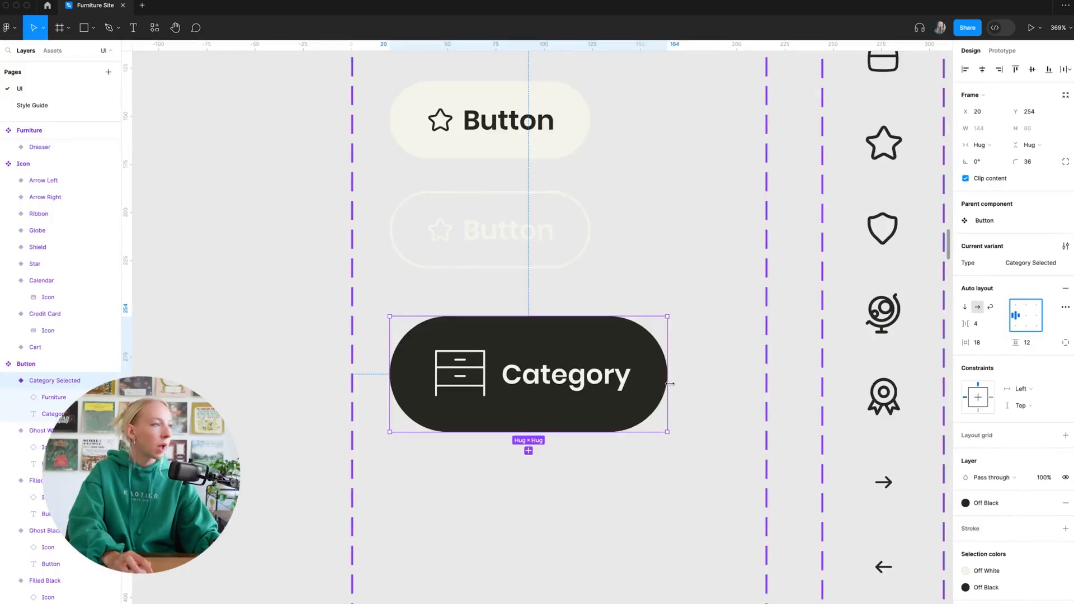
- Try widening the Category Selected variant to test its left alignment, and return its width to Hug
left_click_drag(391, 415, 455, 415)
left_click_drag(710, 385, 851, 383)
double_click(852, 384)
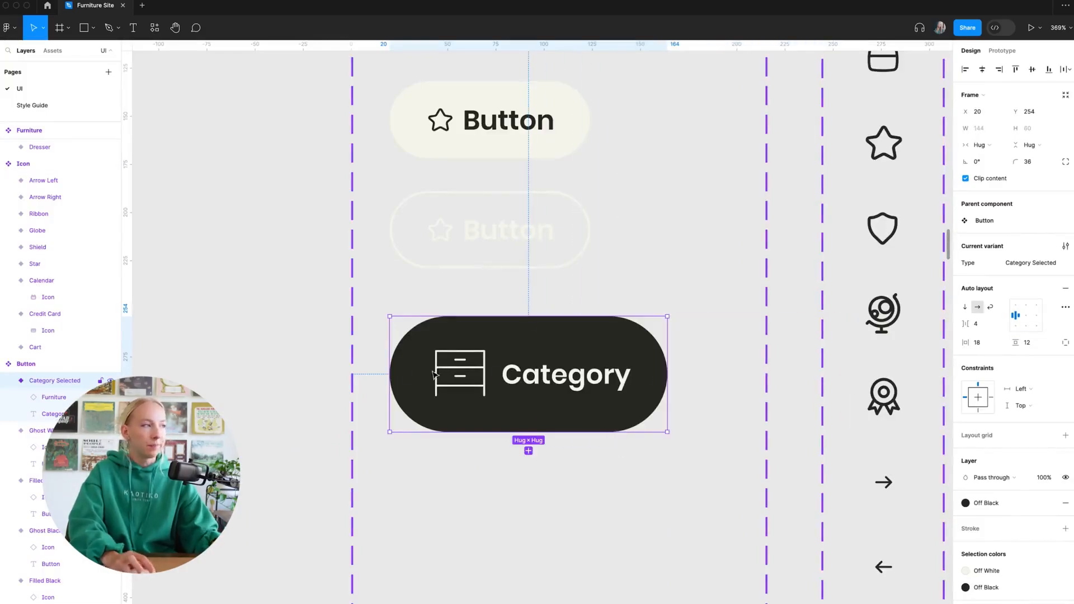
left_click(315, 395)
scroll(601, 373, "down", 5)
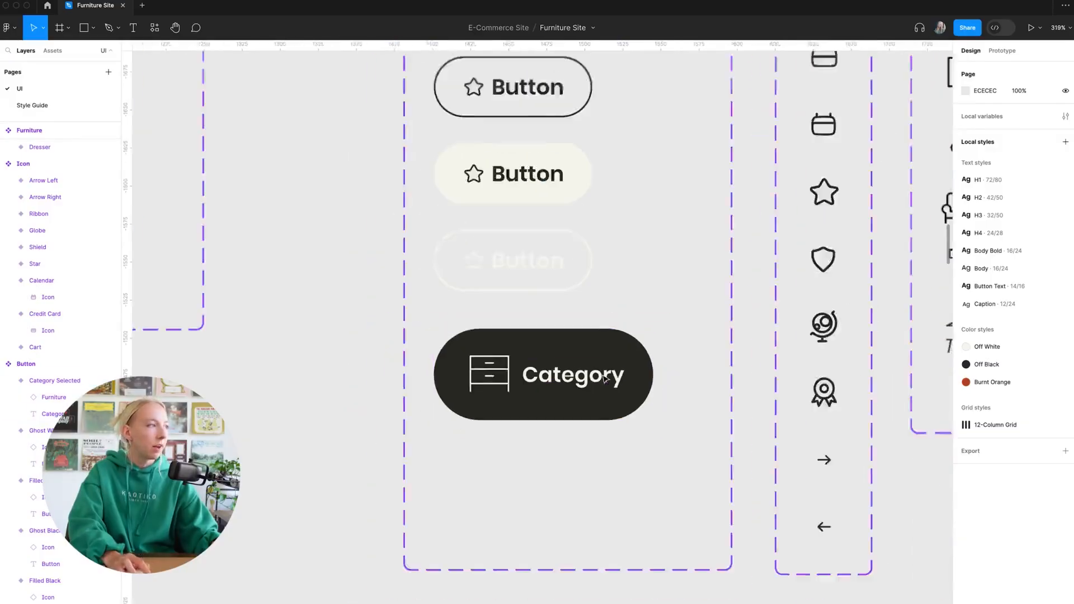
- Add another variant based on Category Selected and place it directly below at X 20, Y 331
scroll(695, 374, "up", 3)
left_click(599, 400)
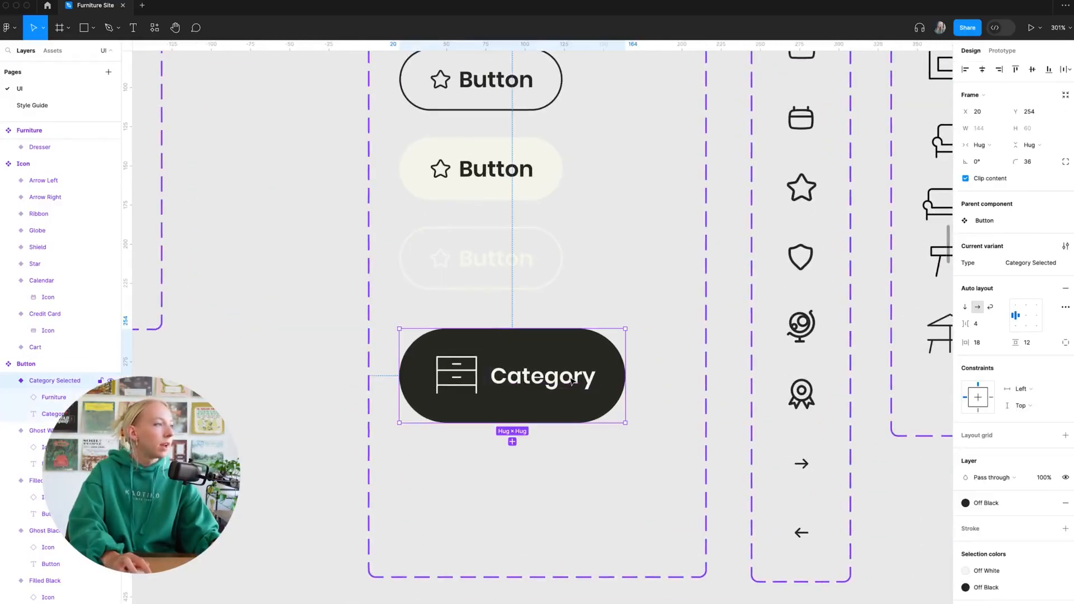
left_click(513, 442)
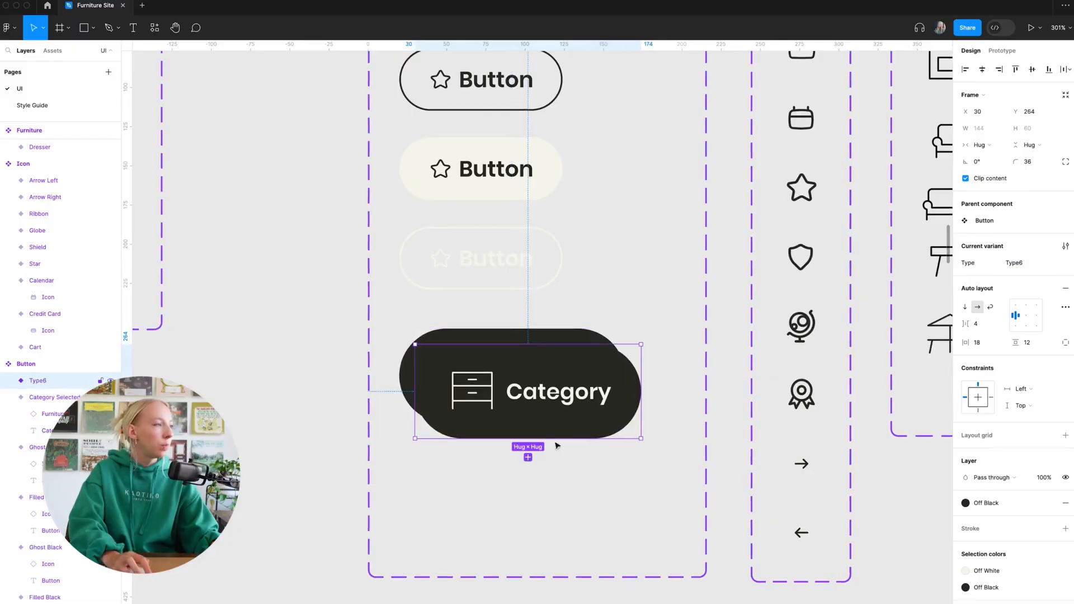
left_click(341, 474)
scroll(378, 468, "up", 3)
scroll(378, 468, "down", 3)
scroll(580, 497, "down", 2)
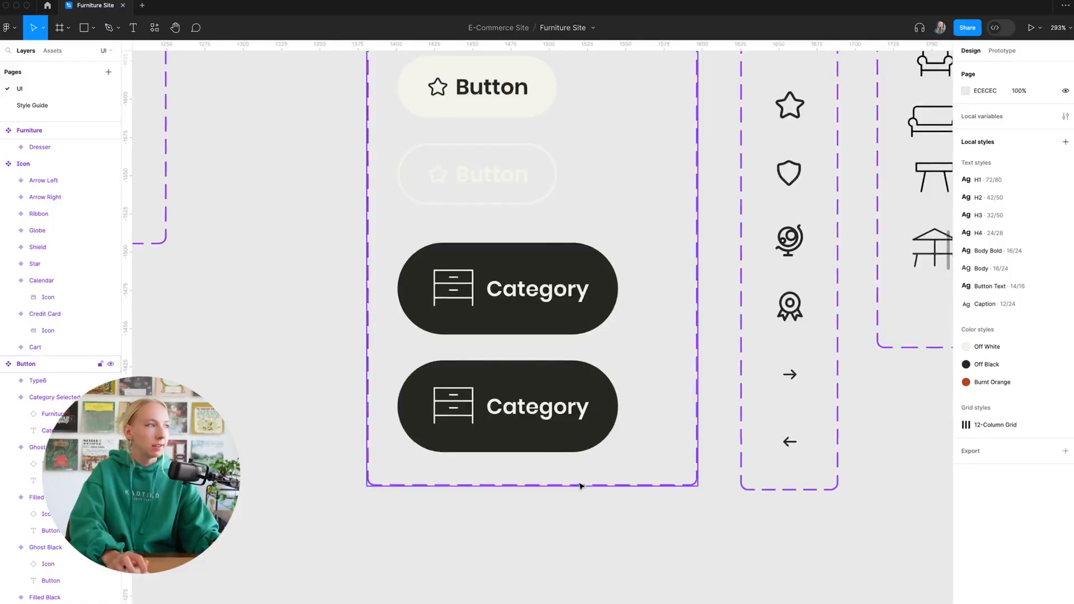
scroll(580, 485, "up", 3)
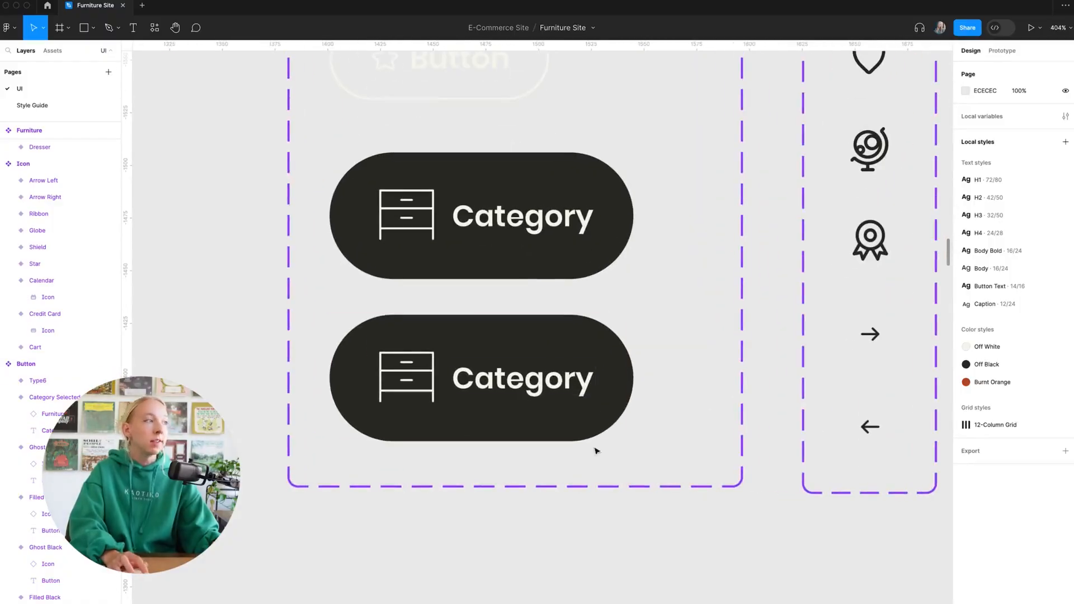
- Detach the Off Black fill style from the lower Category variant and set its 2D2D27 fill to 5% opacity
left_click(548, 339)
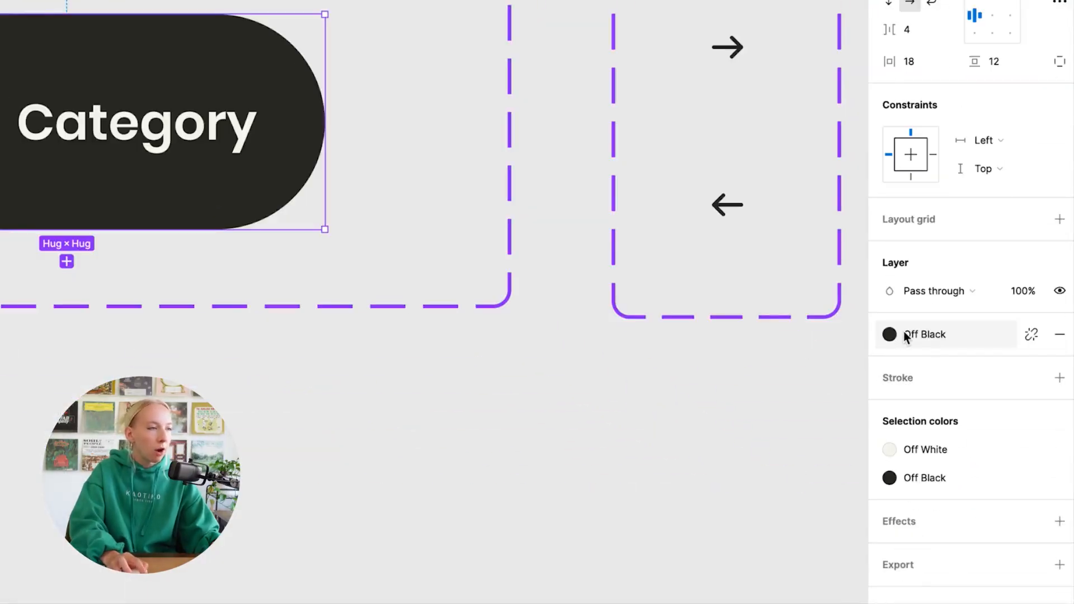
left_click(889, 336)
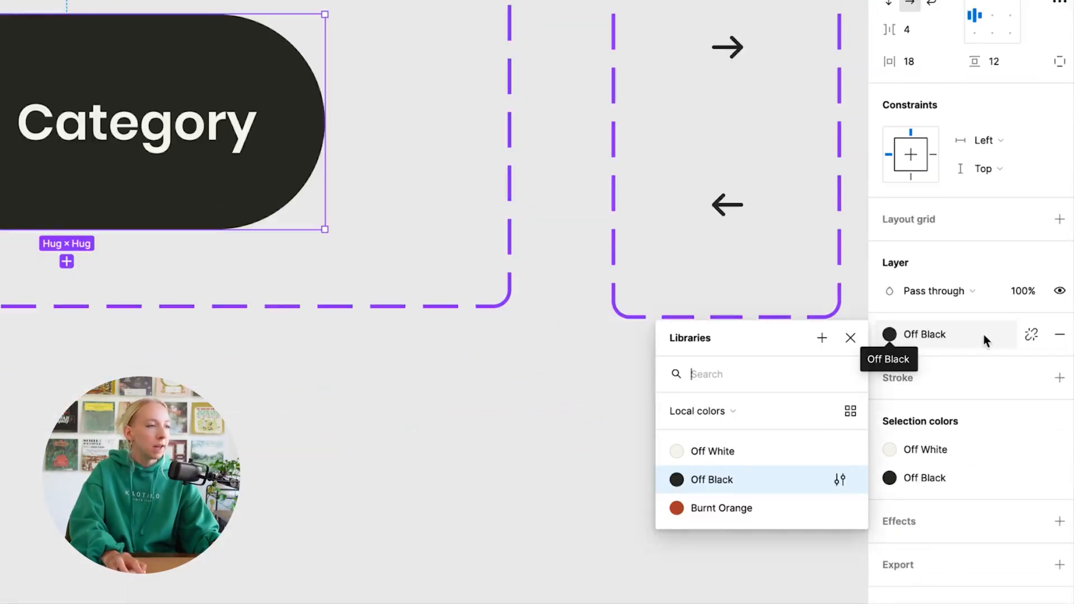
left_click(988, 365)
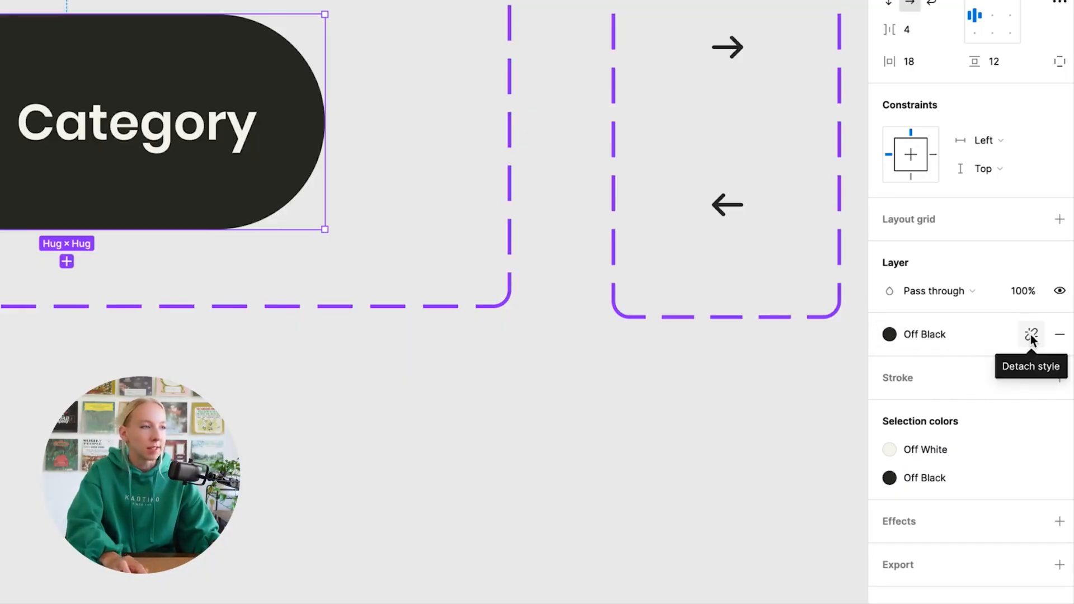
left_click(1030, 334)
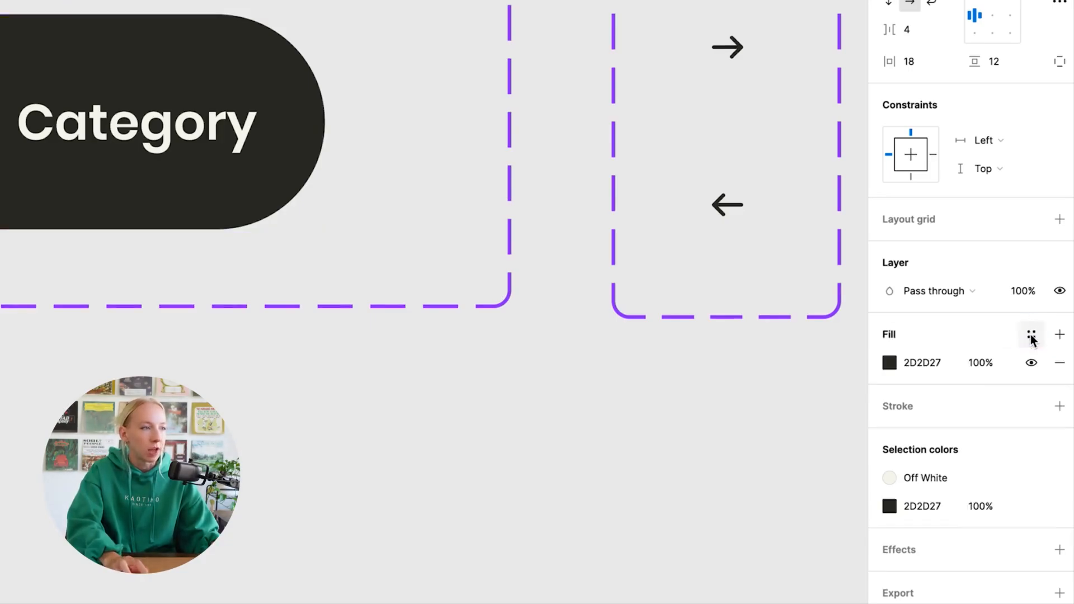
left_click(981, 363)
type("5")
key("Return")
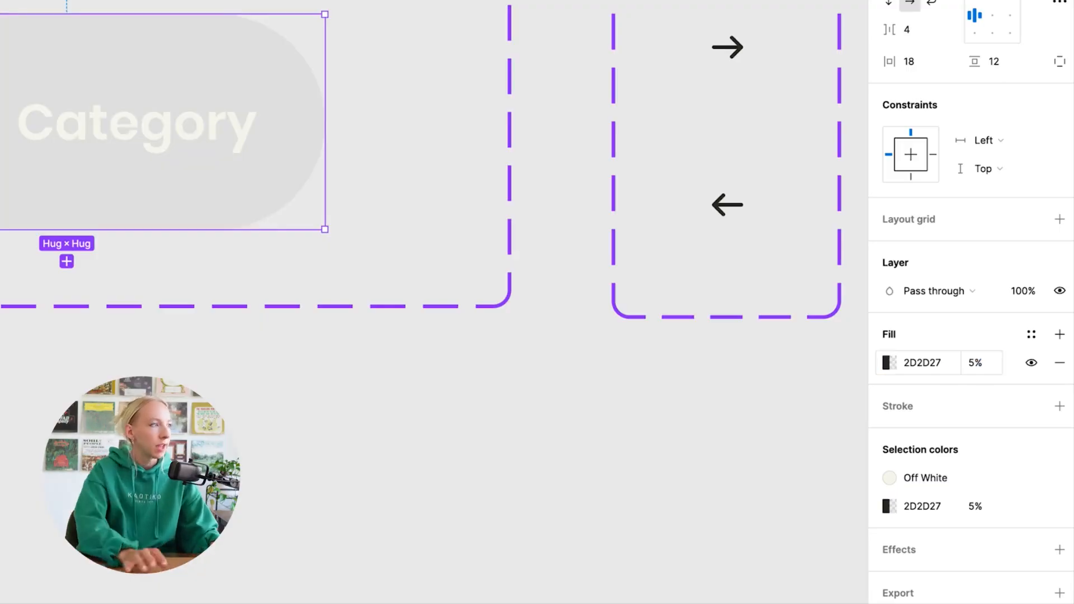
left_click(240, 370)
- Apply the Off Black color style to the label and Dresser icon of the lower Category variant
double_click(83, 122)
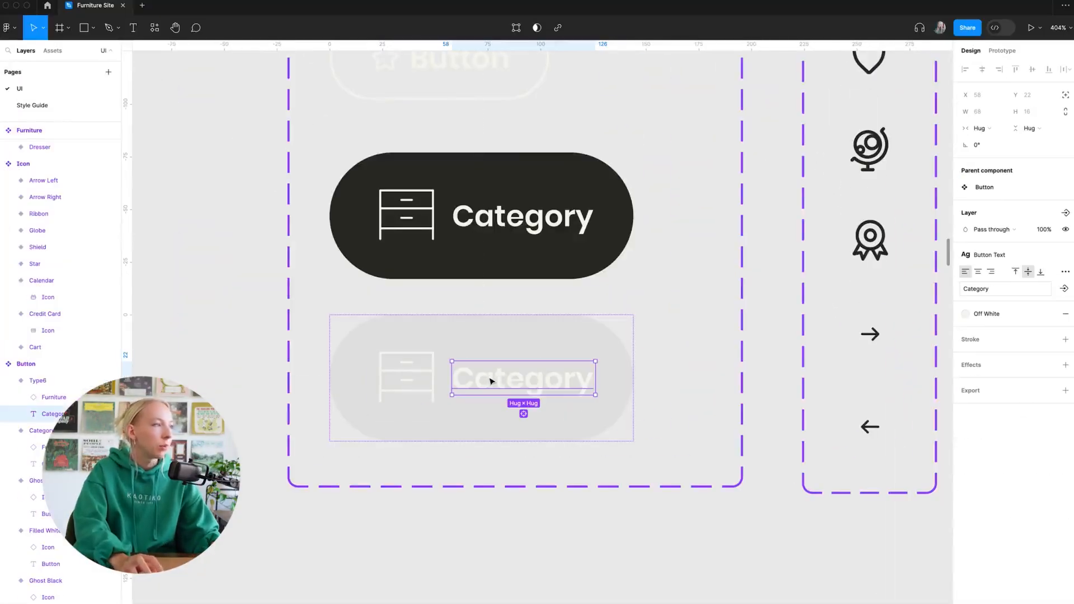
left_click(965, 314)
left_click(973, 371)
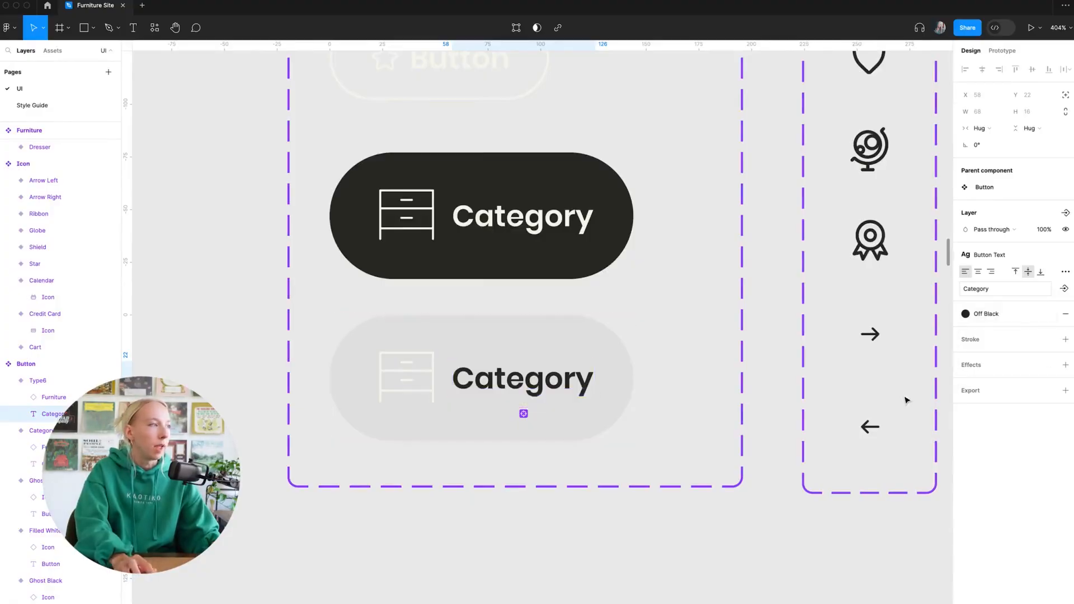
left_click(394, 380)
left_click(965, 423)
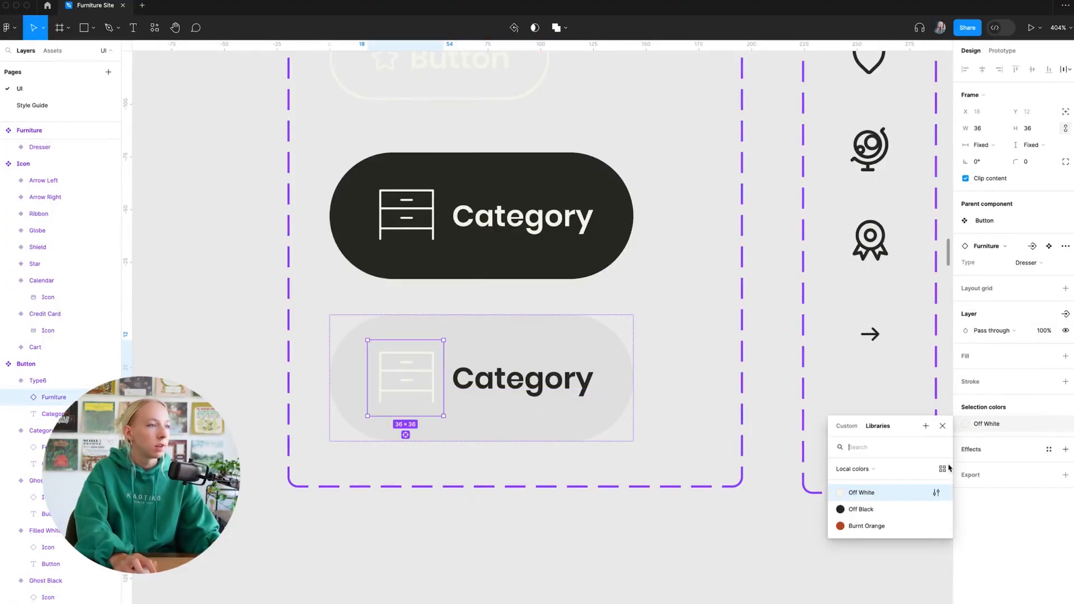
left_click(882, 509)
left_click(675, 557)
scroll(603, 559, "down", 2)
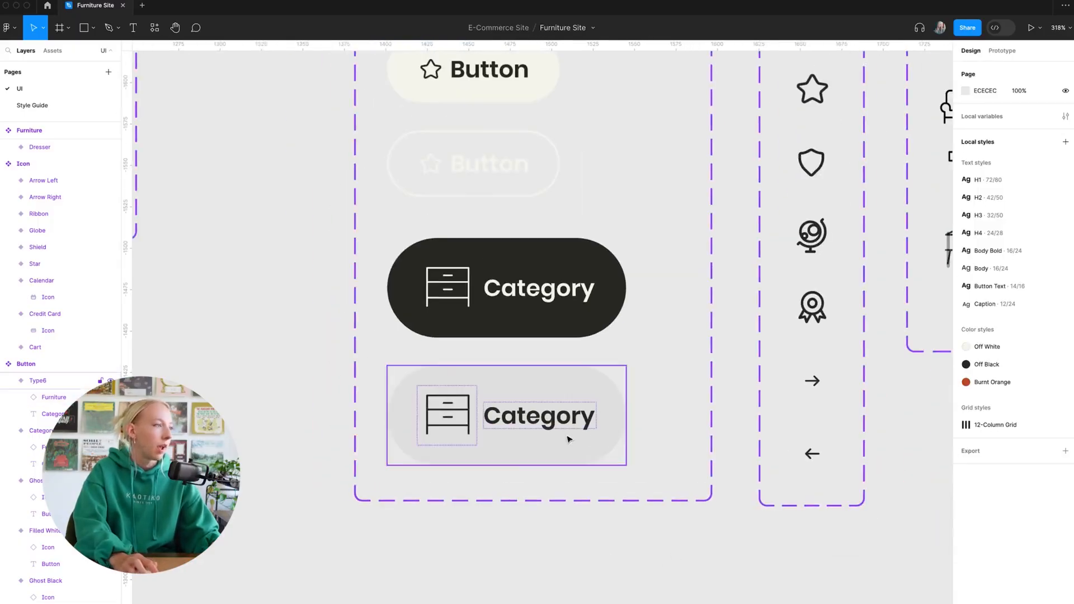
- Try widening the light Category variant, and undo the resize
left_click(621, 432)
left_click_drag(626, 415, 654, 414)
key("super+z")
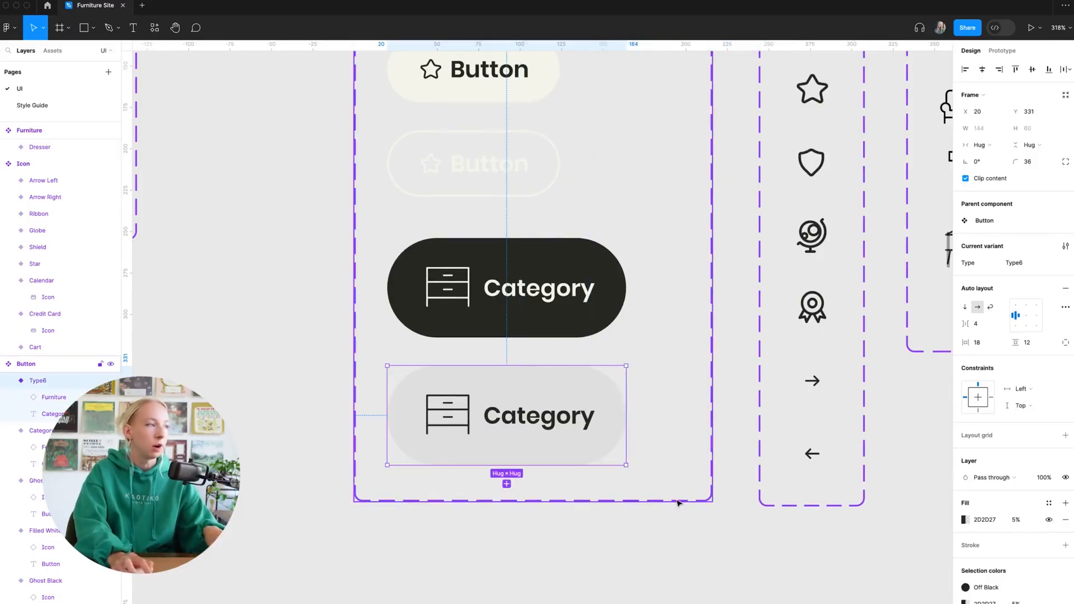
left_click(532, 577)
left_click(633, 416)
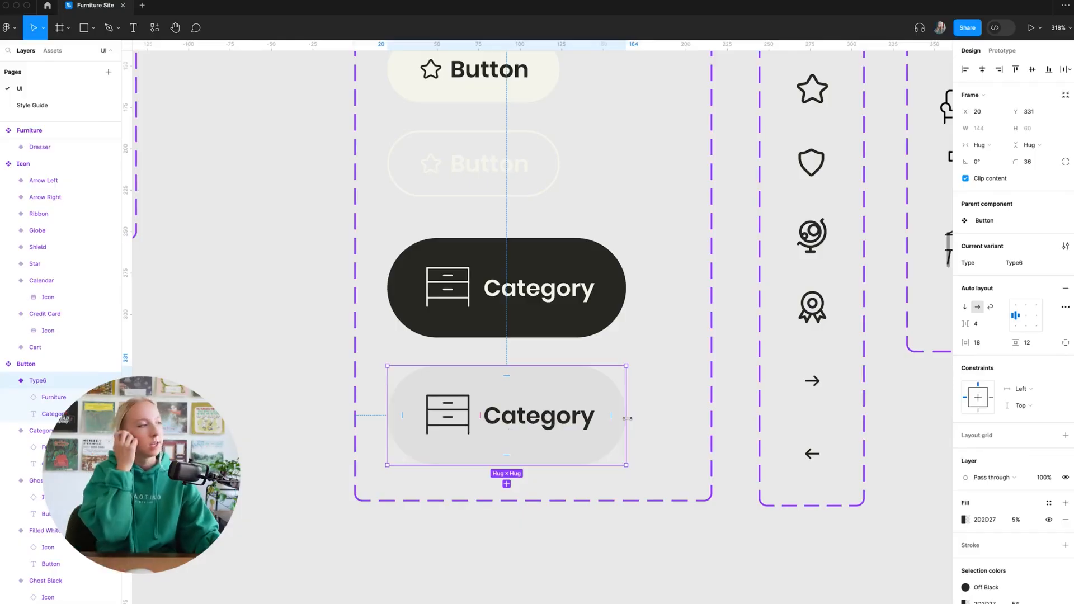
left_click(299, 412)
- Copy the Category Selected button onto the Product List Page, placing it beneath the Showing 112 Results text beside the product grid
scroll(621, 402, "down", 8)
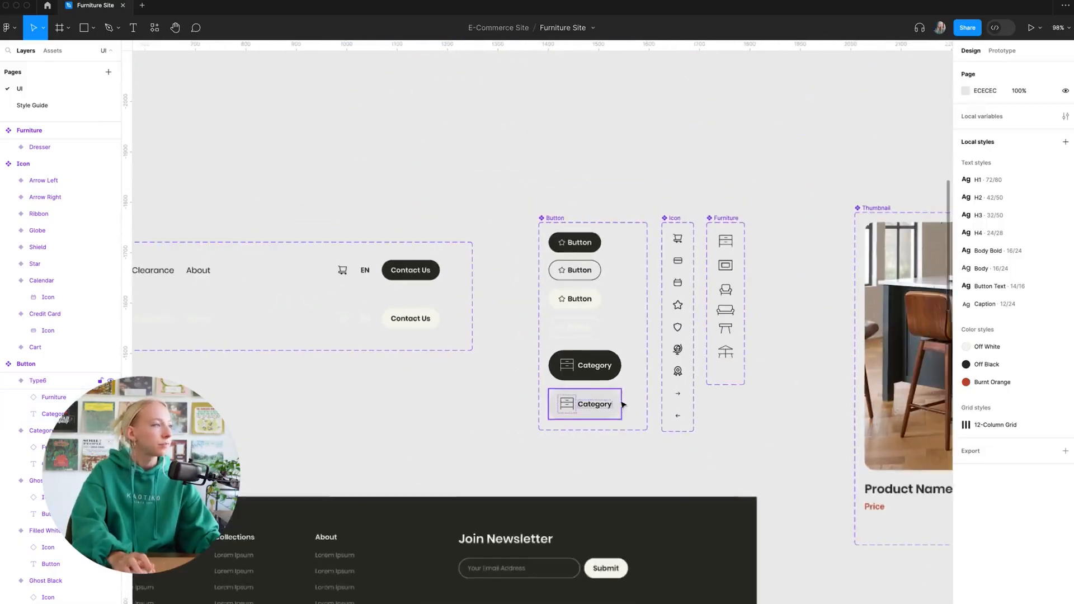
scroll(643, 412, "down", 1)
scroll(649, 415, "up", 4)
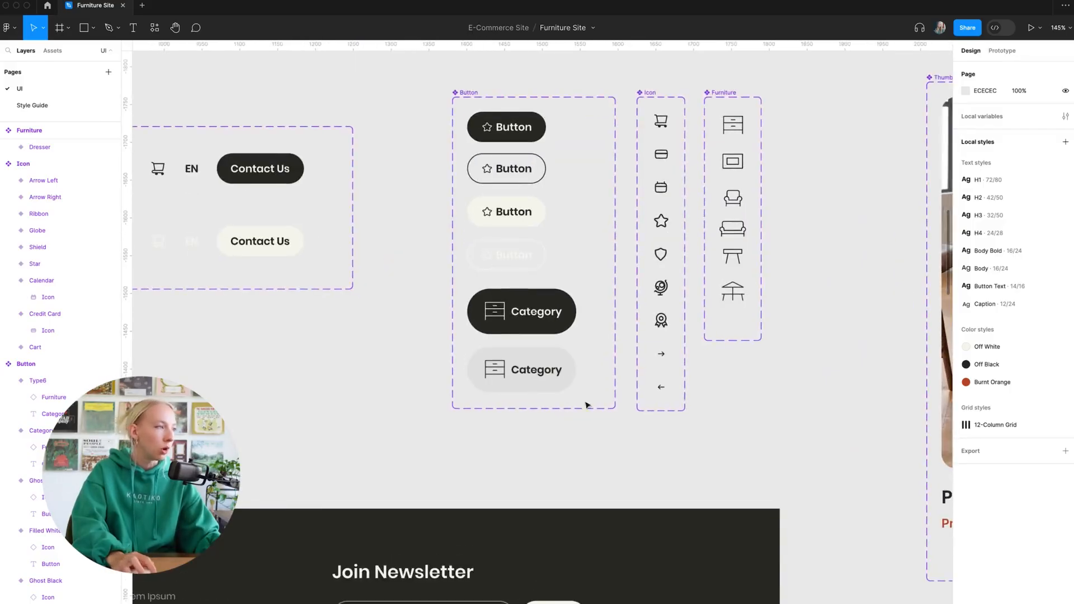
left_click(541, 314)
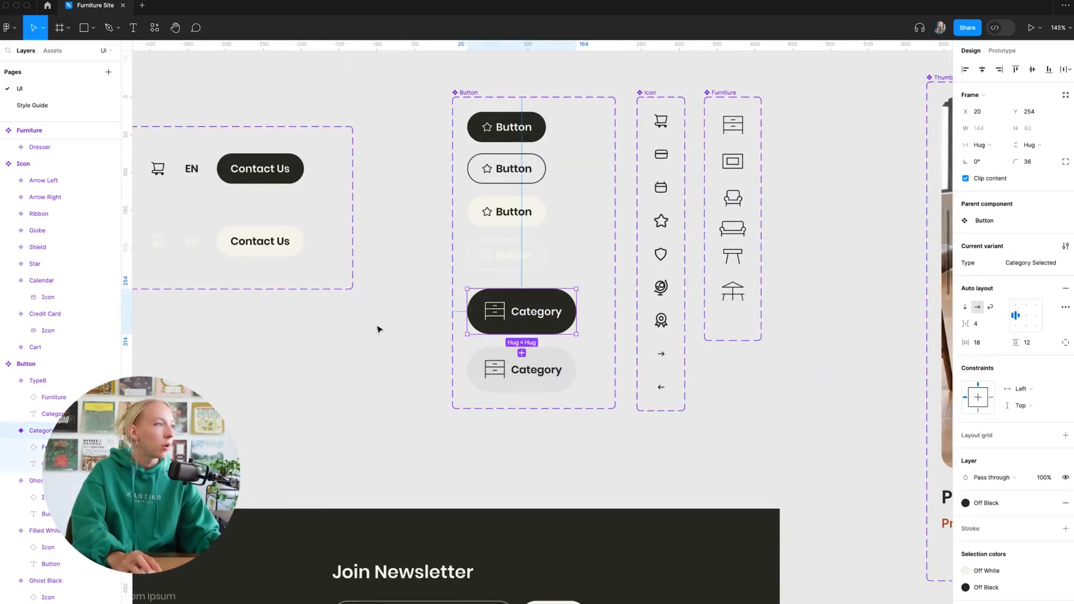
left_click(378, 328)
scroll(559, 330, "down", 8)
scroll(616, 333, "down", 2)
scroll(618, 334, "down", 10)
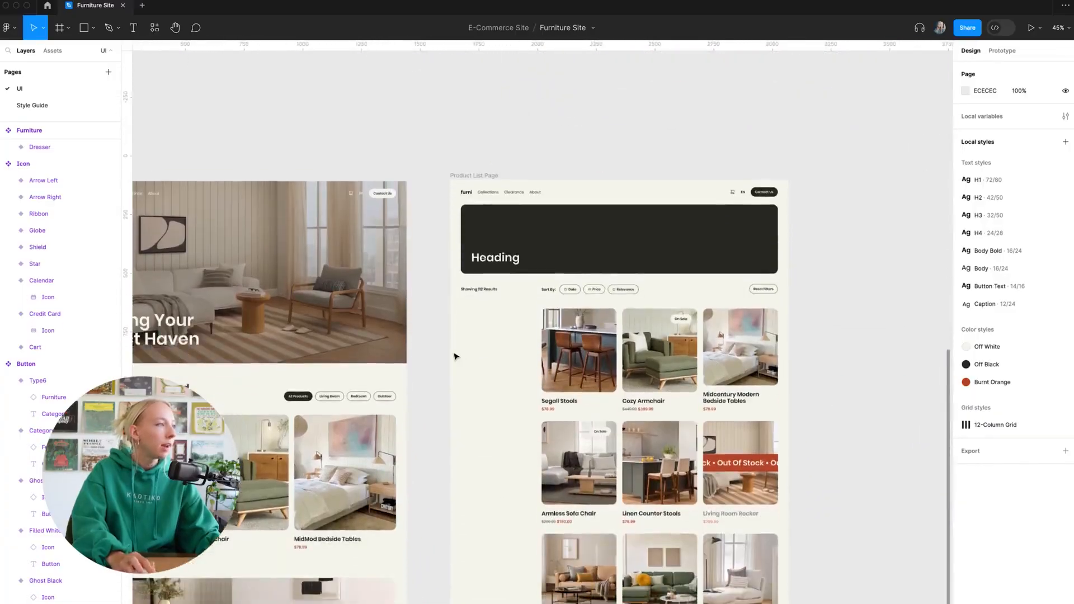
scroll(460, 354, "up", 4)
left_click(487, 71)
key("super+v")
left_click_drag(494, 179, 505, 296)
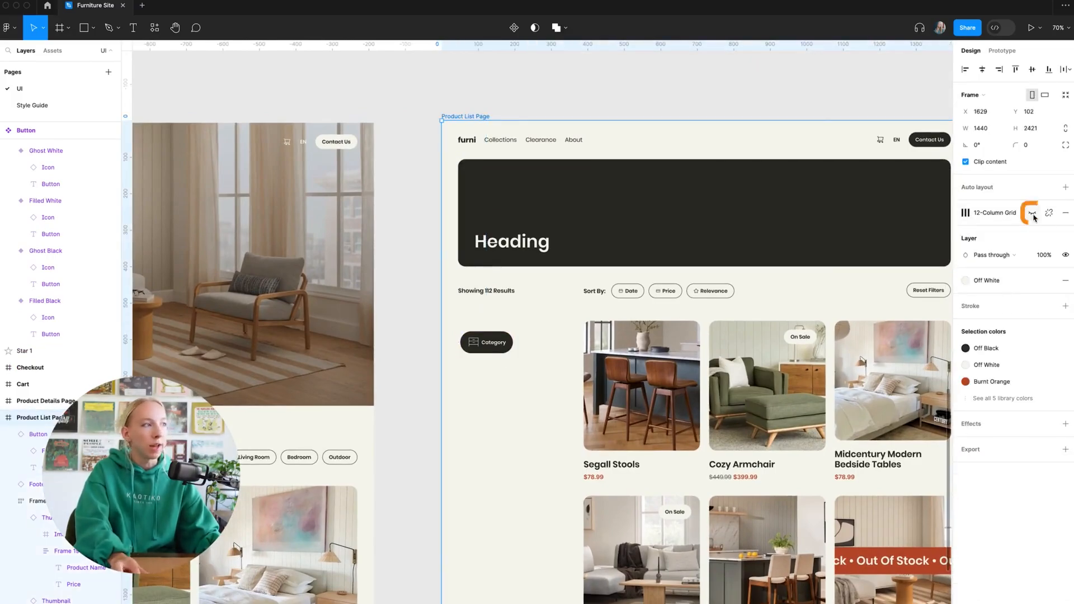
- Show the 12-Column Grid on the Product List Page
left_click(1032, 213)
scroll(572, 408, "up", 5)
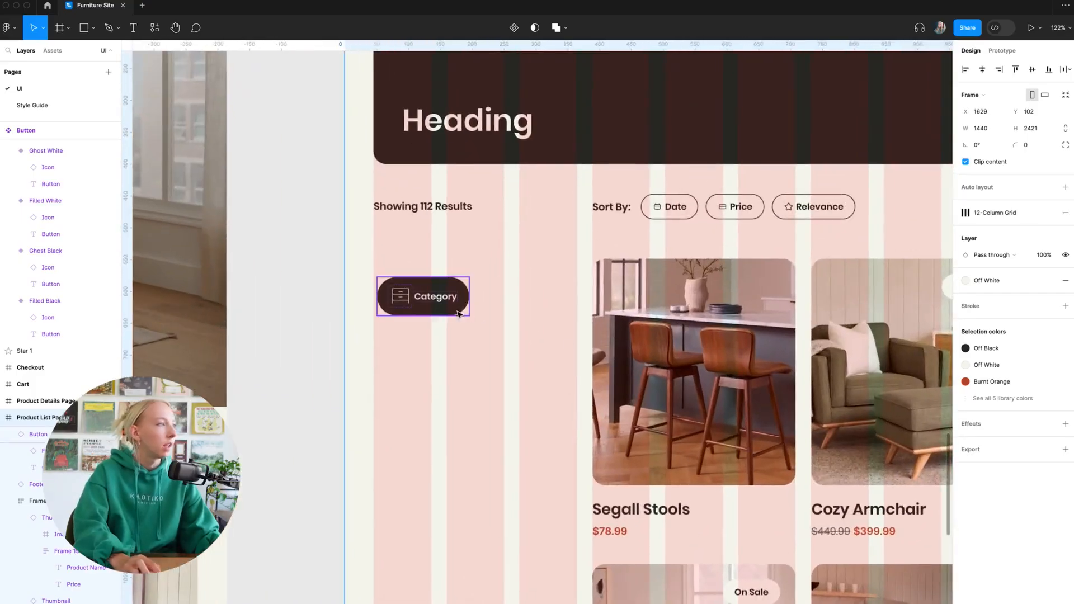
- Align the Category button with the first grid column at X 45 and widen it to 320, spanning three columns
scroll(463, 316, "right", 3)
left_click(400, 324)
left_click_drag(400, 324, 415, 302)
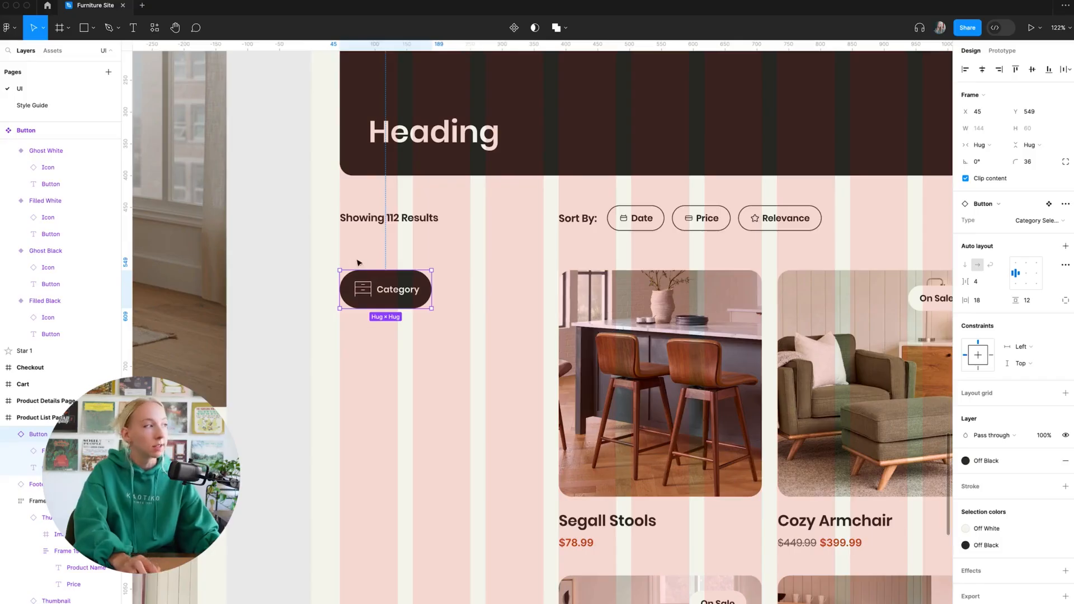
left_click_drag(431, 295, 543, 296)
left_click(432, 376)
scroll(433, 375, "down", 5)
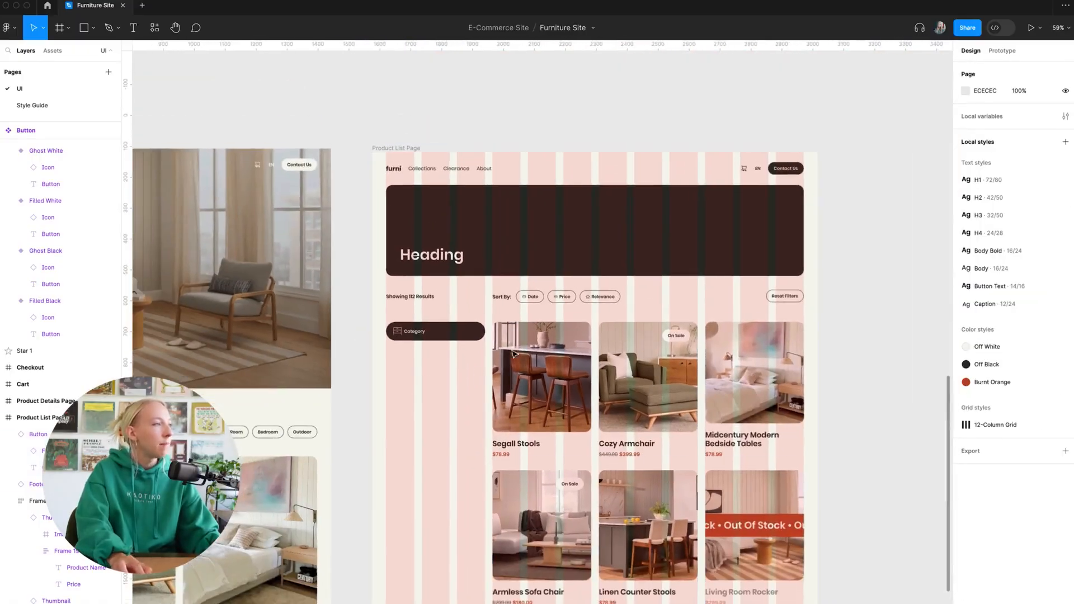
- Set the width of the Category button beside the product grid to 280
left_click(439, 329)
scroll(442, 325, "up", 5)
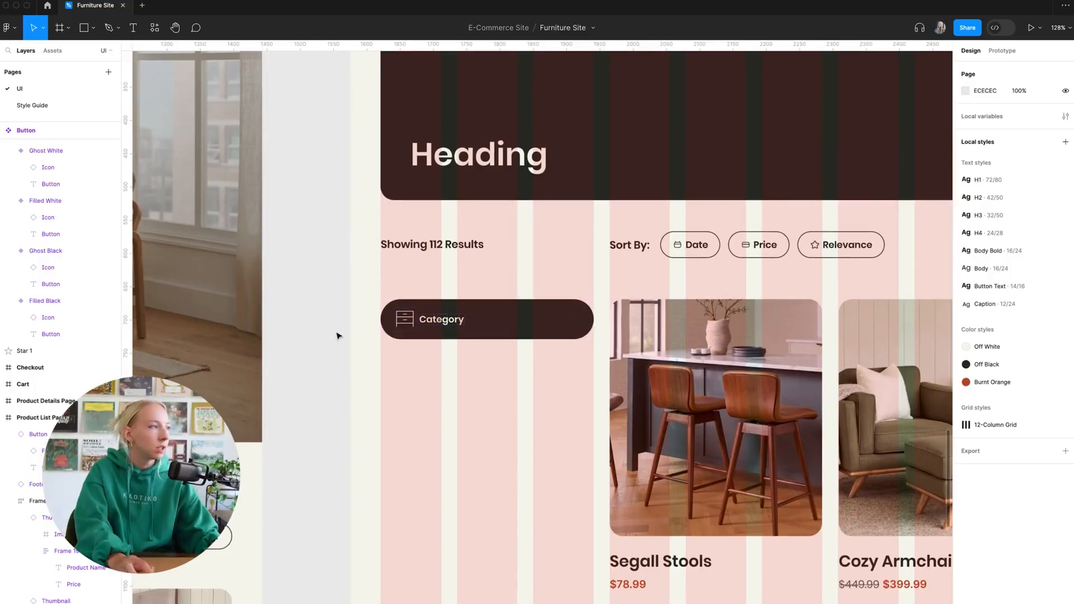
left_click(531, 320)
scroll(480, 311, "right", 3)
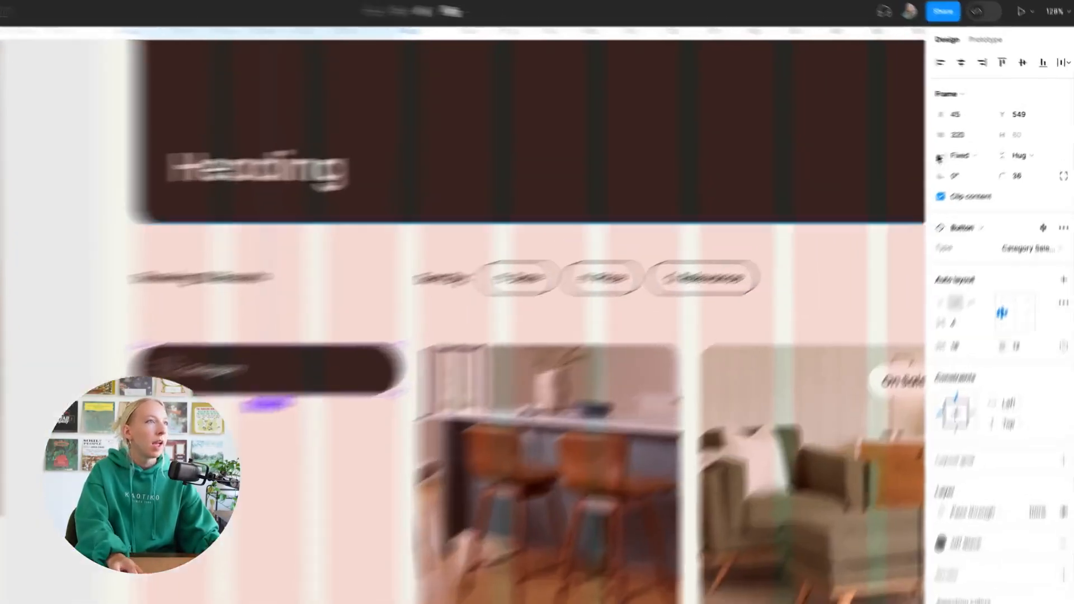
left_click(987, 129)
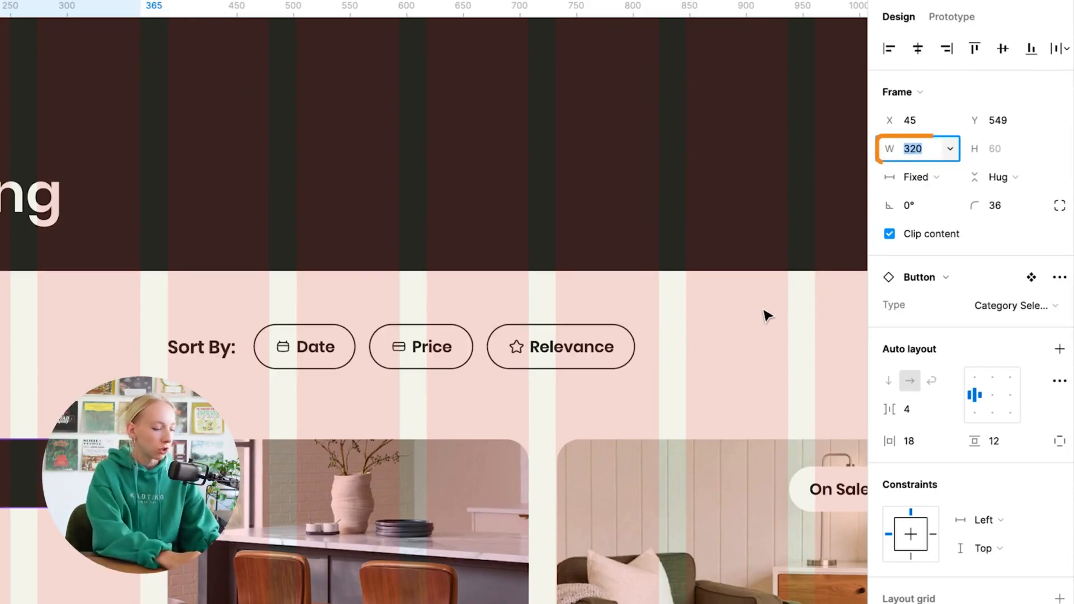
type("280")
key("Return")
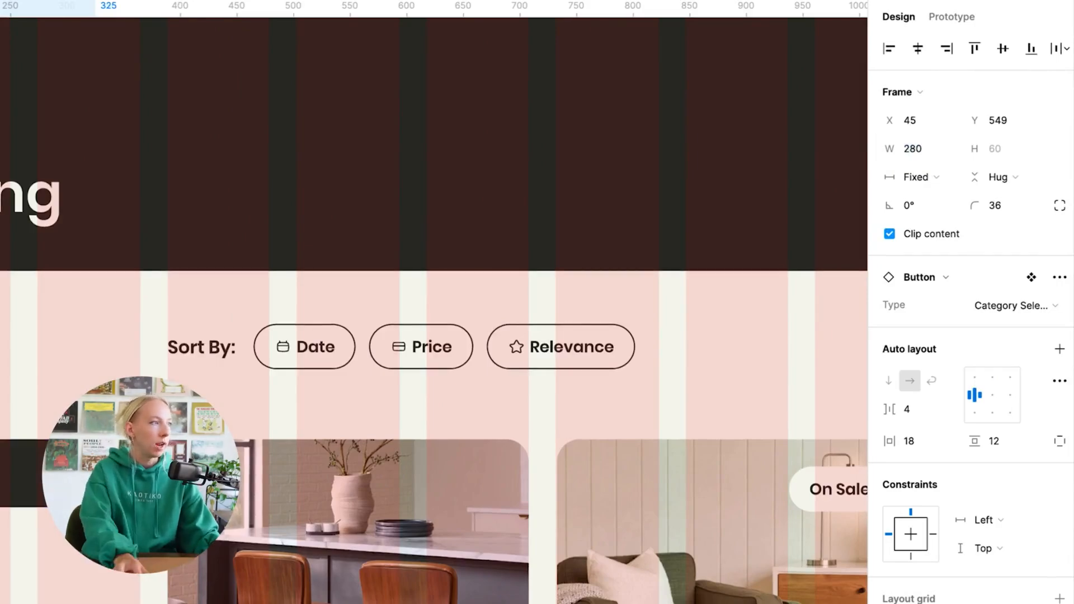
left_click(400, 420)
scroll(400, 420, "down", 3)
scroll(400, 419, "down", 2)
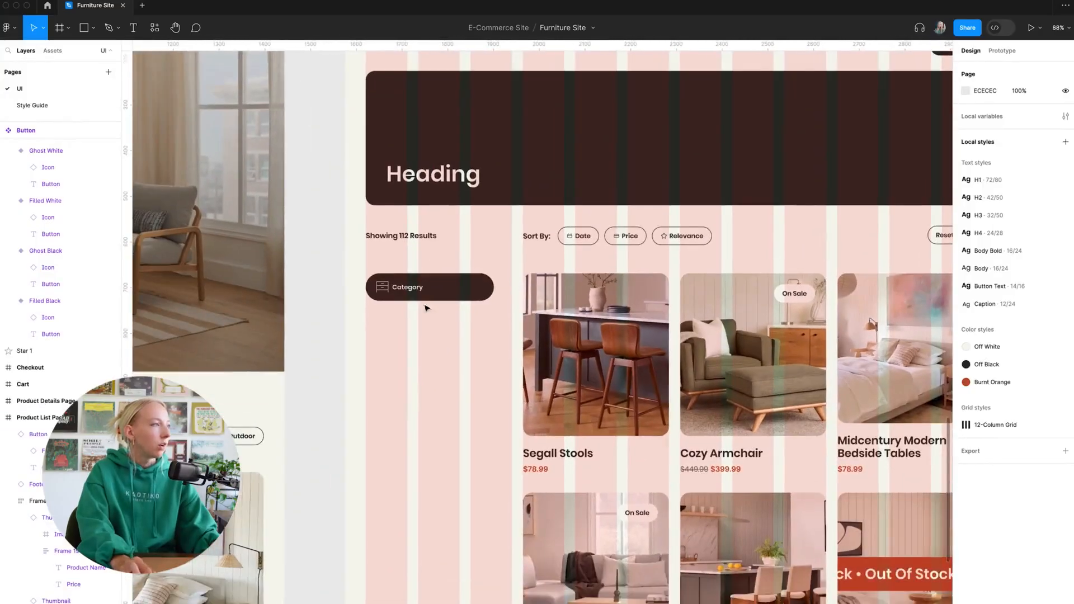
- Duplicate the Category button downward at a 16 px spacing to form a column of five buttons
scroll(421, 297, "up", 3)
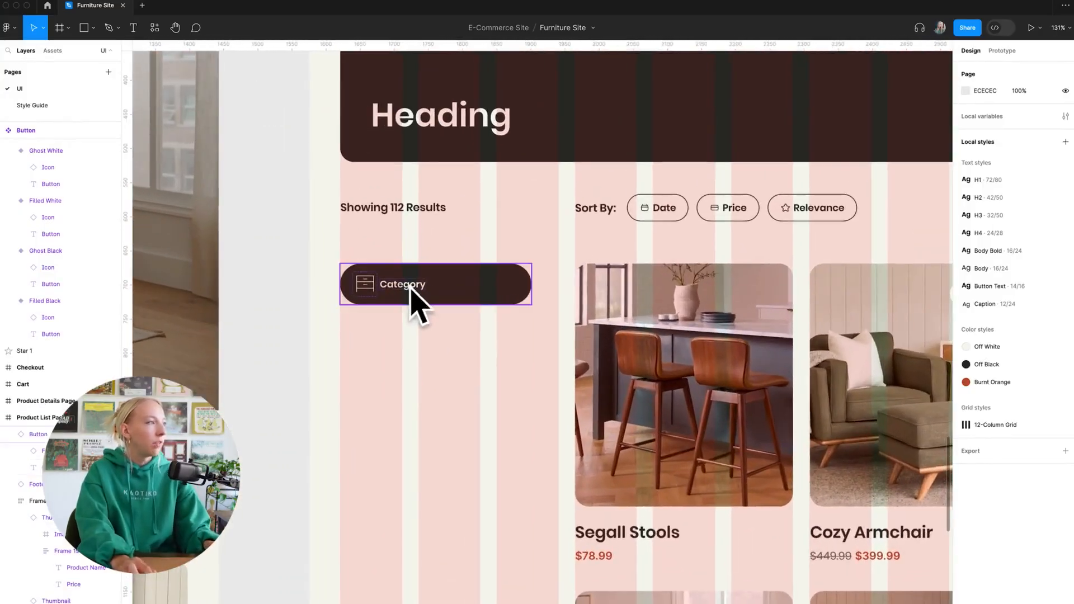
left_click_drag(508, 292, 510, 347)
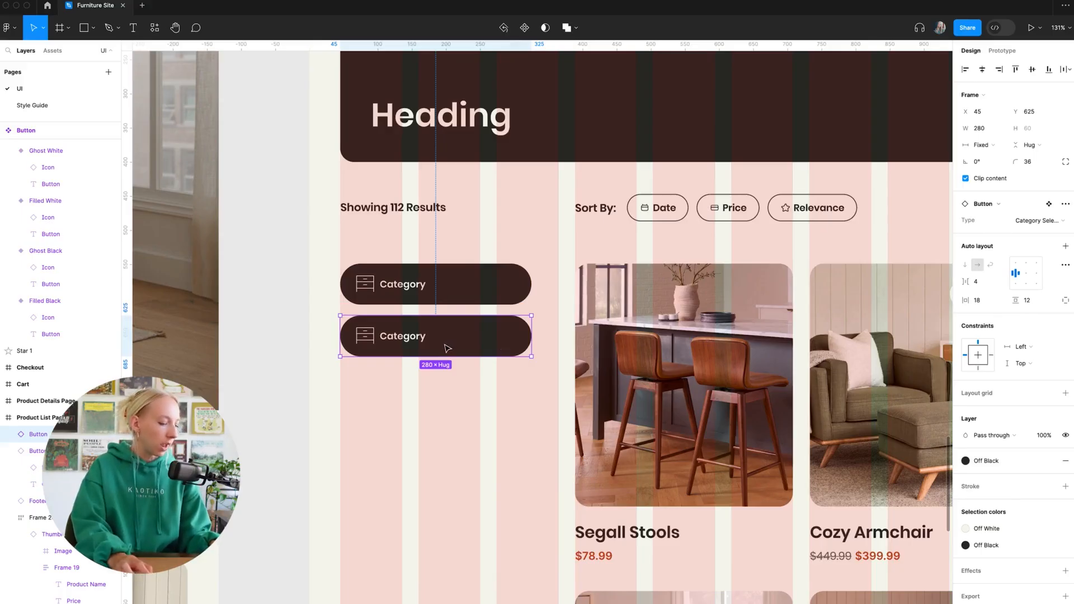
key("ctrl+d")
key("ctrl+d")
key("ctrl+d")
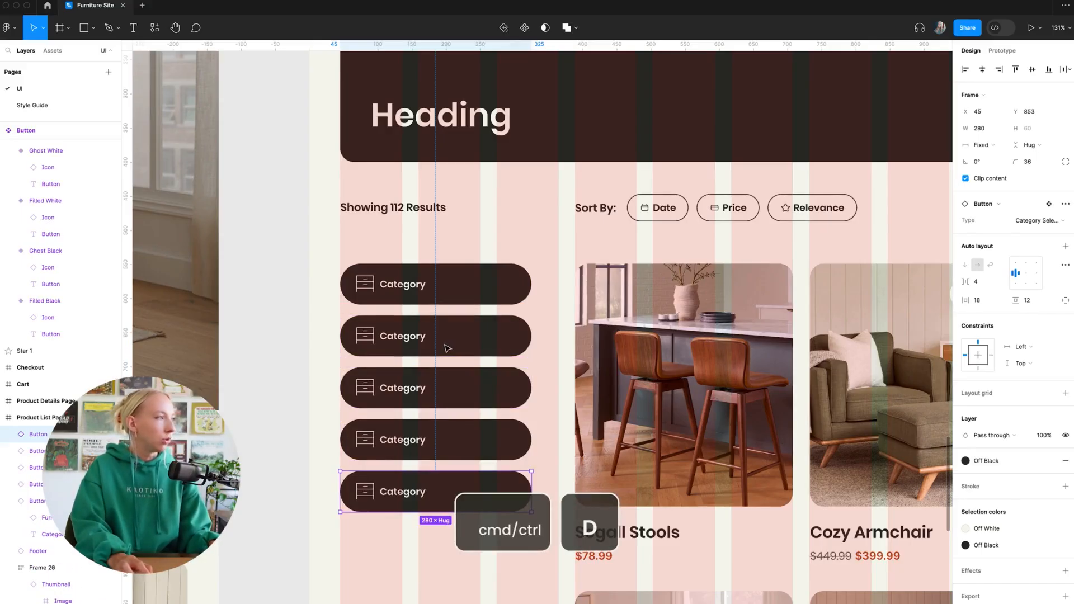
- Select all five Category buttons and wrap them in a vertical auto layout
scroll(454, 371, "down", 3)
left_click(326, 372)
left_click_drag(345, 295, 515, 510)
right_click(488, 315)
mouse_move(548, 557)
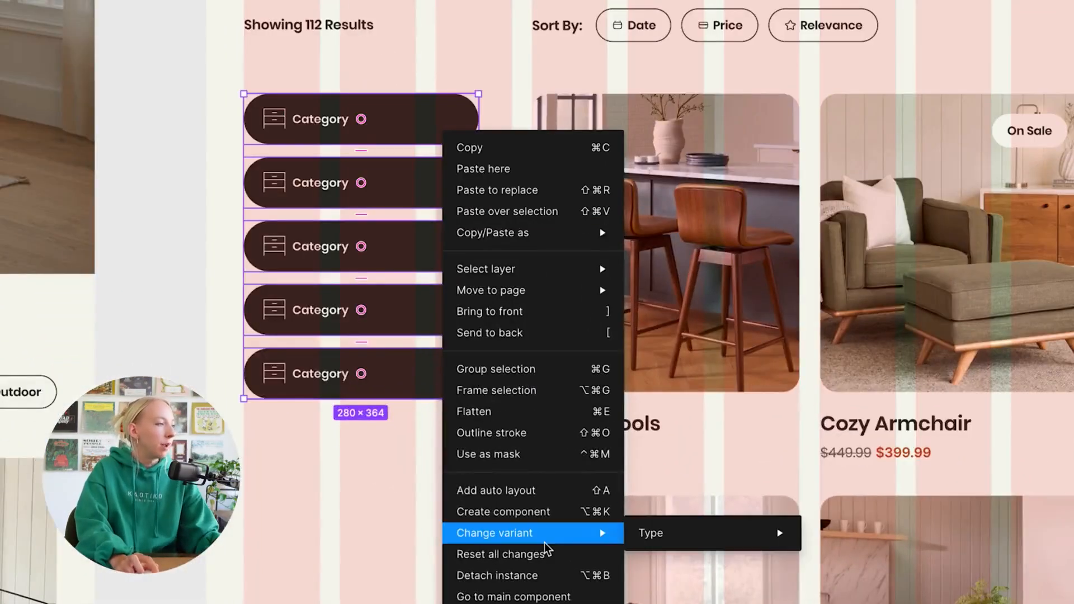
left_click(529, 393)
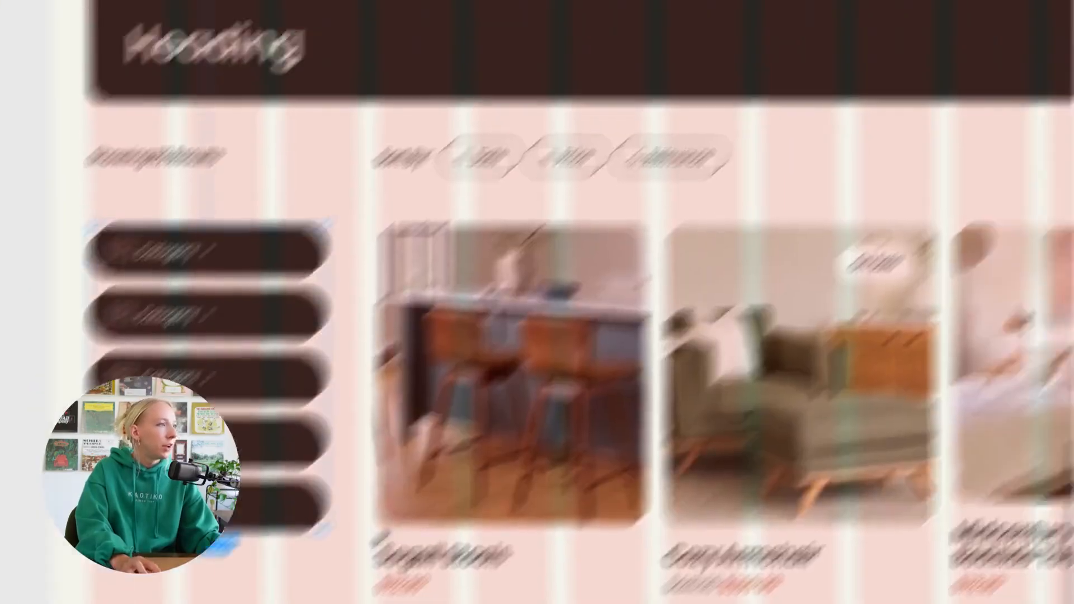
left_click(1061, 250)
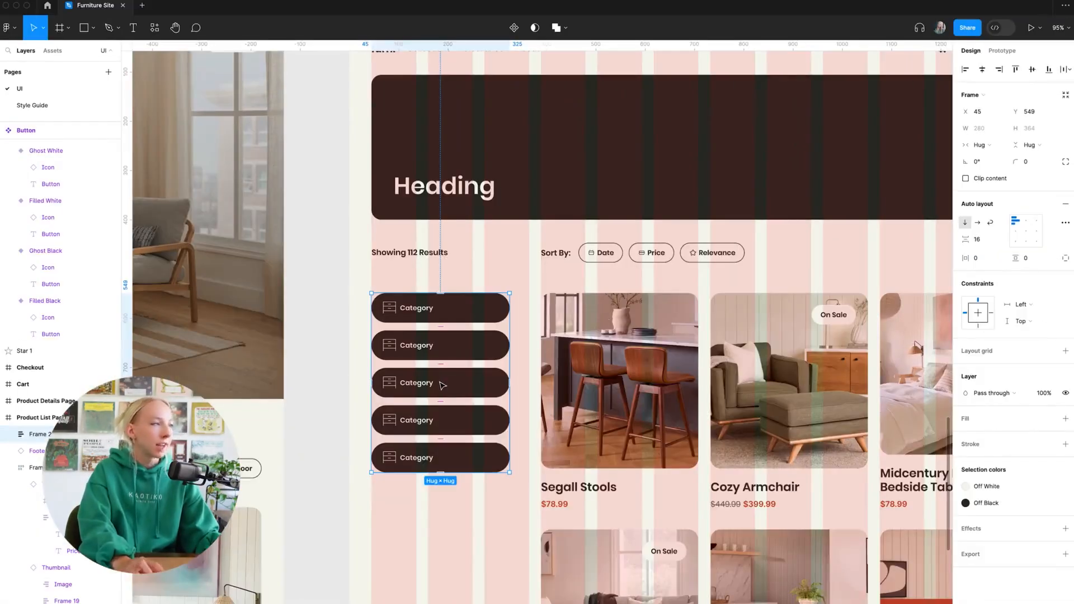
left_click(352, 391)
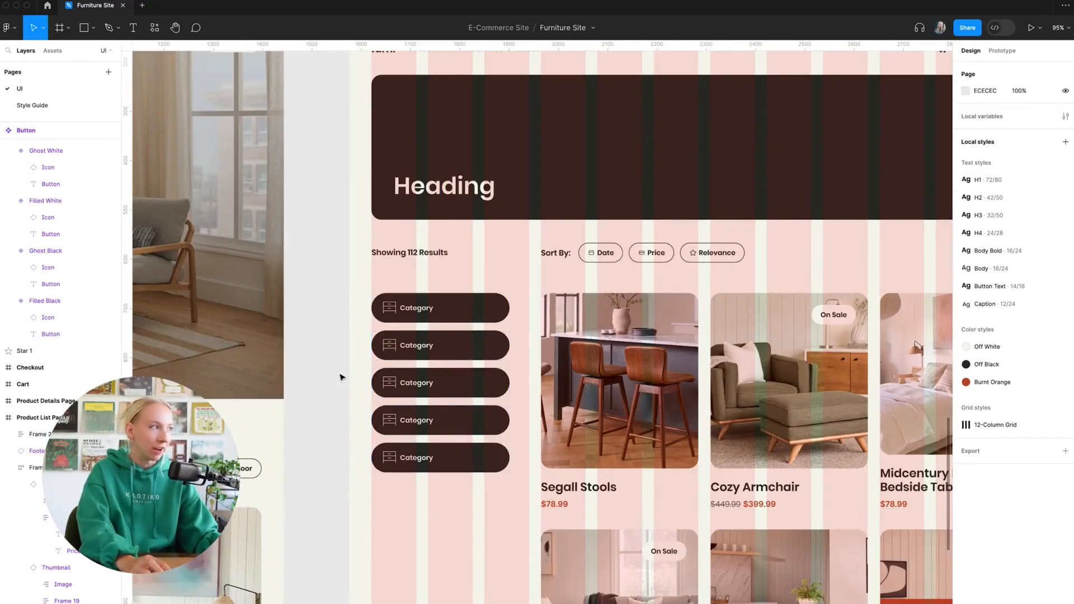
- Switch the lower four Category buttons in the list to the Type6 variant
scroll(367, 380, "down", 3)
scroll(431, 365, "up", 5)
left_click(437, 357)
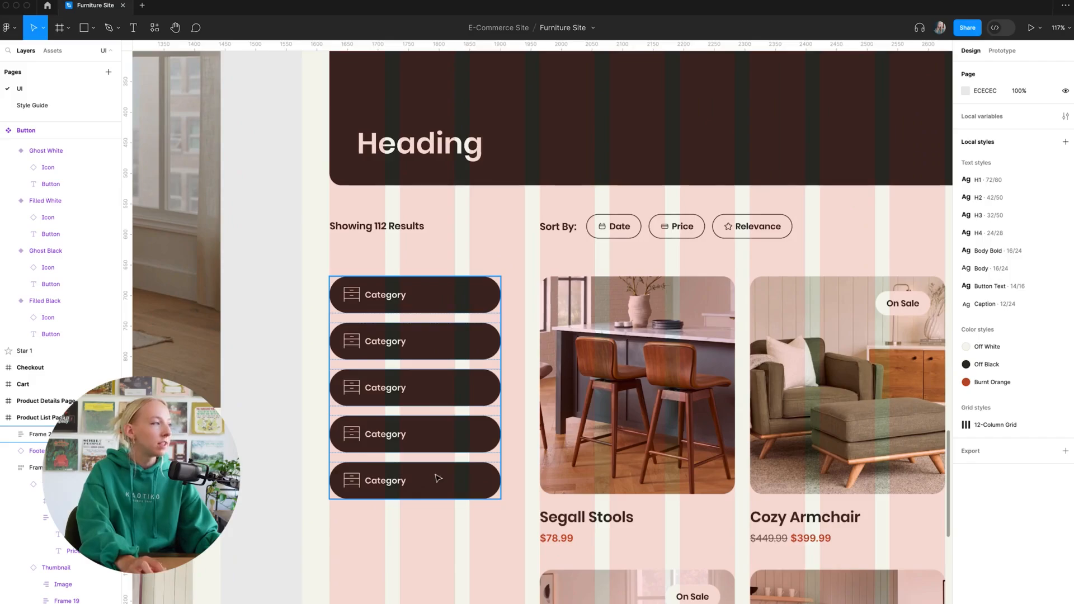
left_click(452, 349)
left_click(452, 388, "shift")
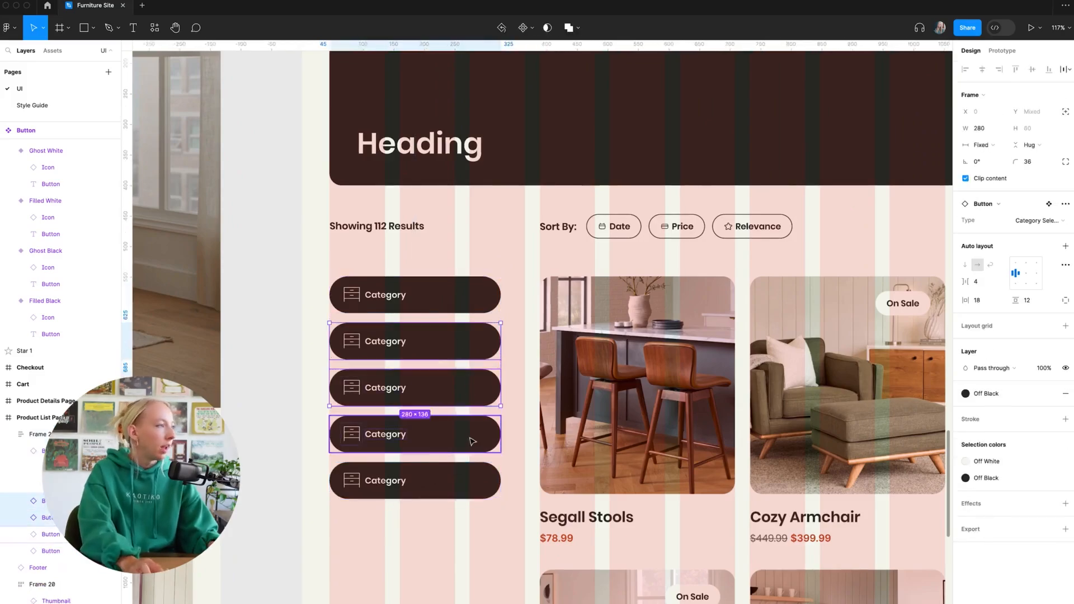
left_click(452, 434, "shift")
left_click(452, 480, "shift")
left_click(1040, 220)
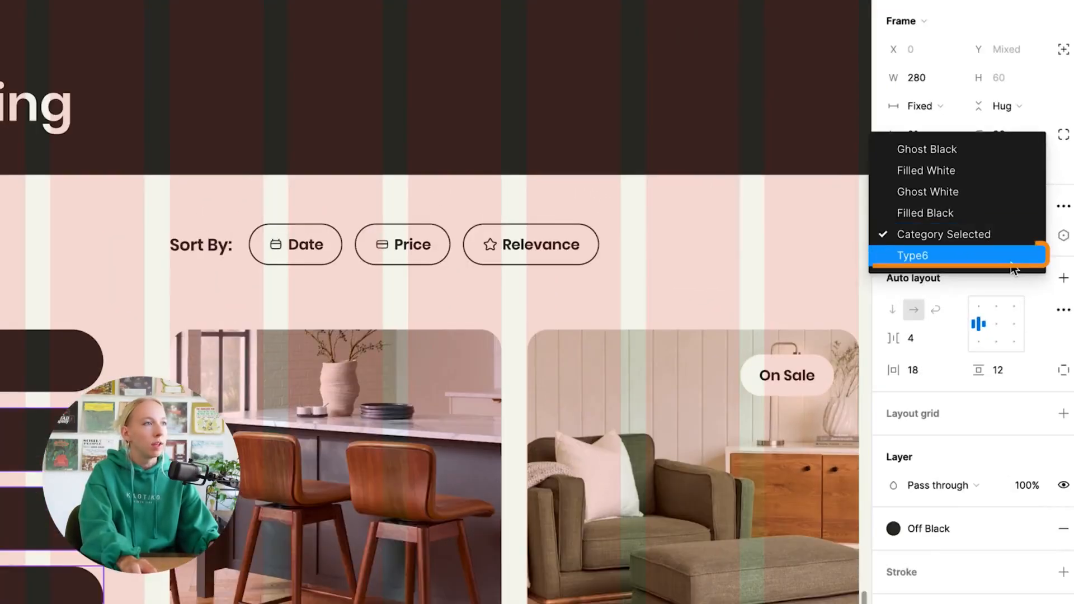
left_click(974, 262)
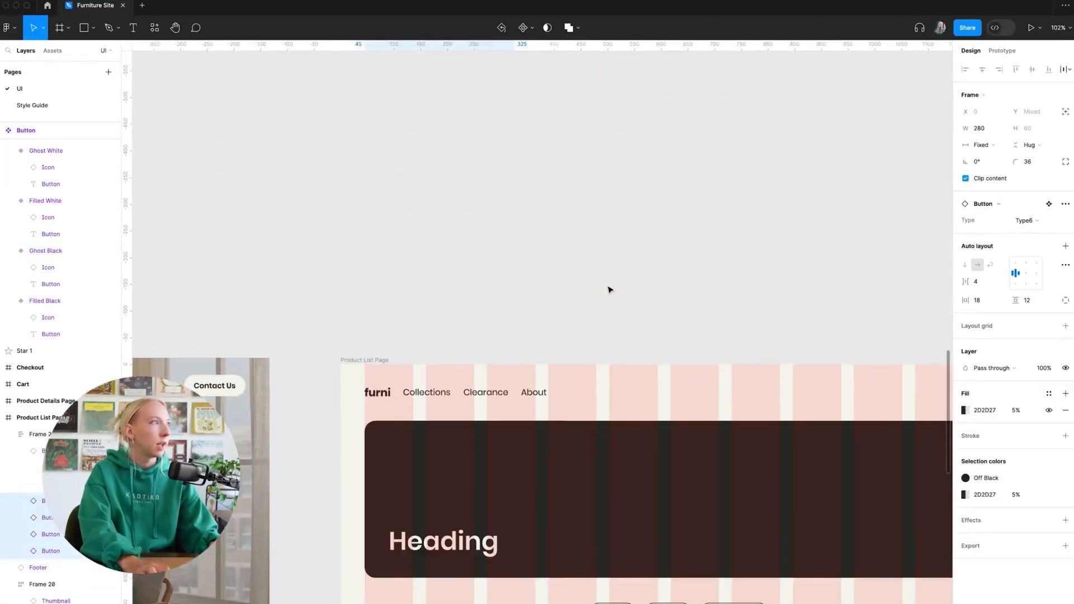
- Rename the light Category variant of the main Button component as Unselected
scroll(609, 289, "down", 5)
scroll(609, 290, "up", 7)
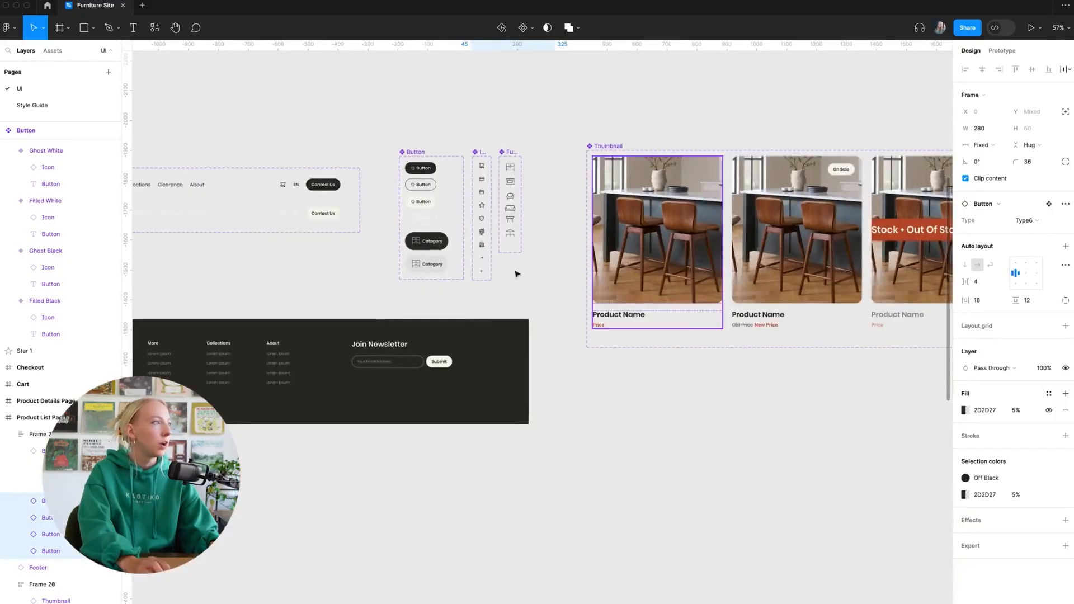
scroll(435, 245, "up", 6)
left_click(412, 296)
left_click(1025, 263)
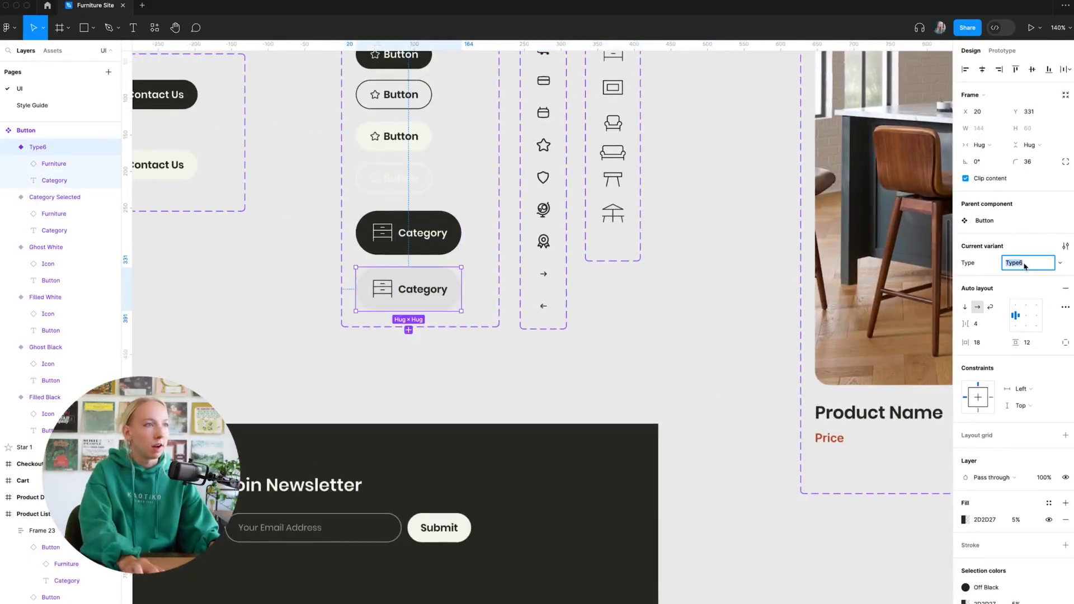
type("Unselecte")
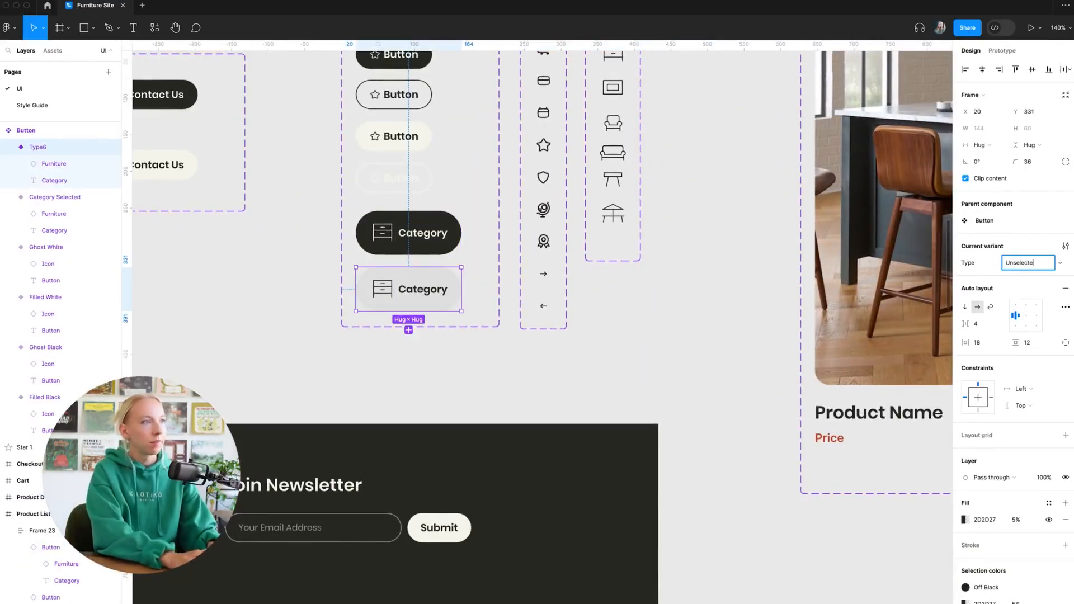
type("d")
key("Return")
left_click(676, 299)
- Hide the 12-Column Grid on the Product List Page
scroll(679, 300, "down", 5)
scroll(681, 301, "down", 5)
scroll(649, 358, "up", 3)
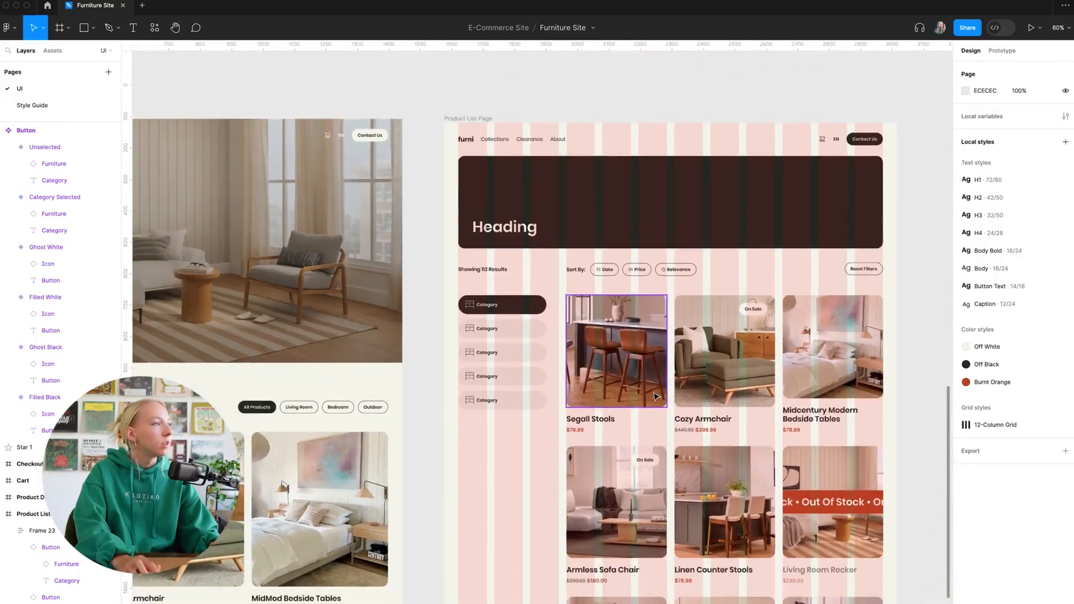
scroll(636, 395, "right", 2)
left_click(435, 119)
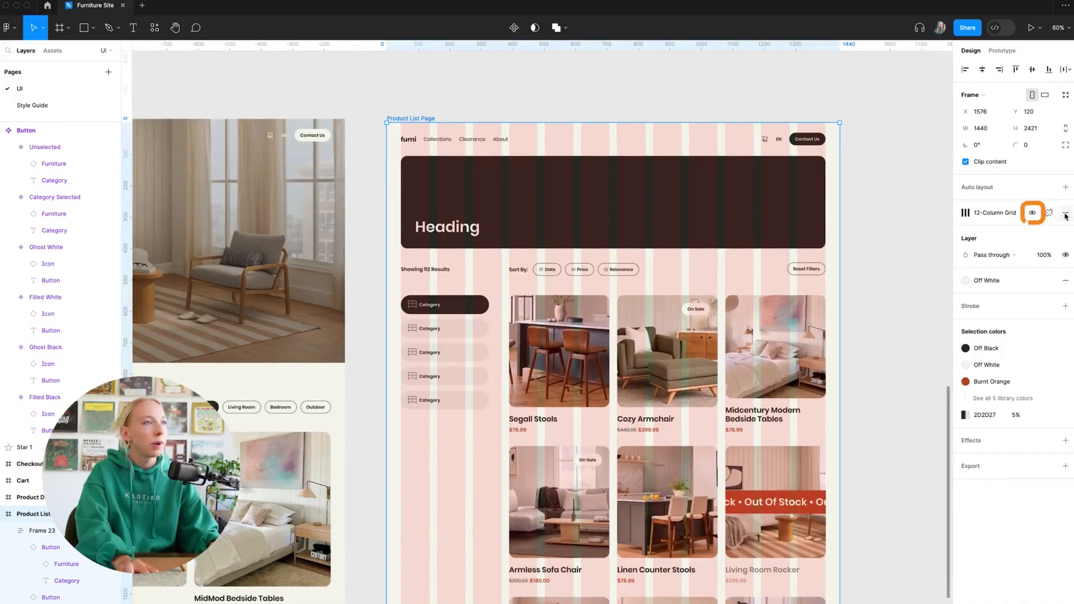
left_click(1031, 213)
left_click(876, 272)
- Change the furniture icon in the dark top Category button from Dresser to Chair
scroll(485, 398, "up", 6)
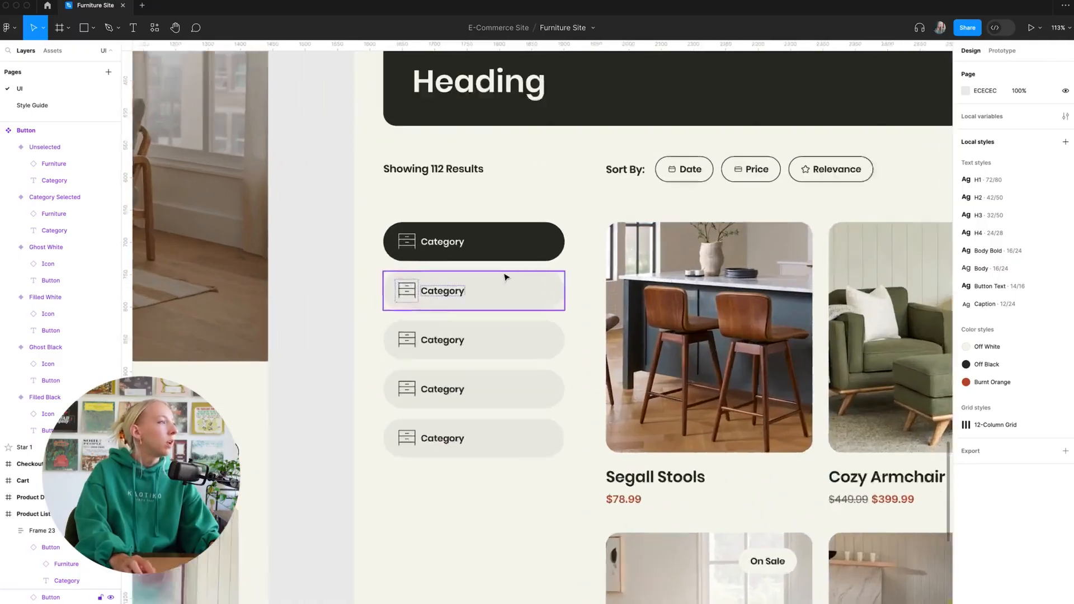
left_click(506, 276)
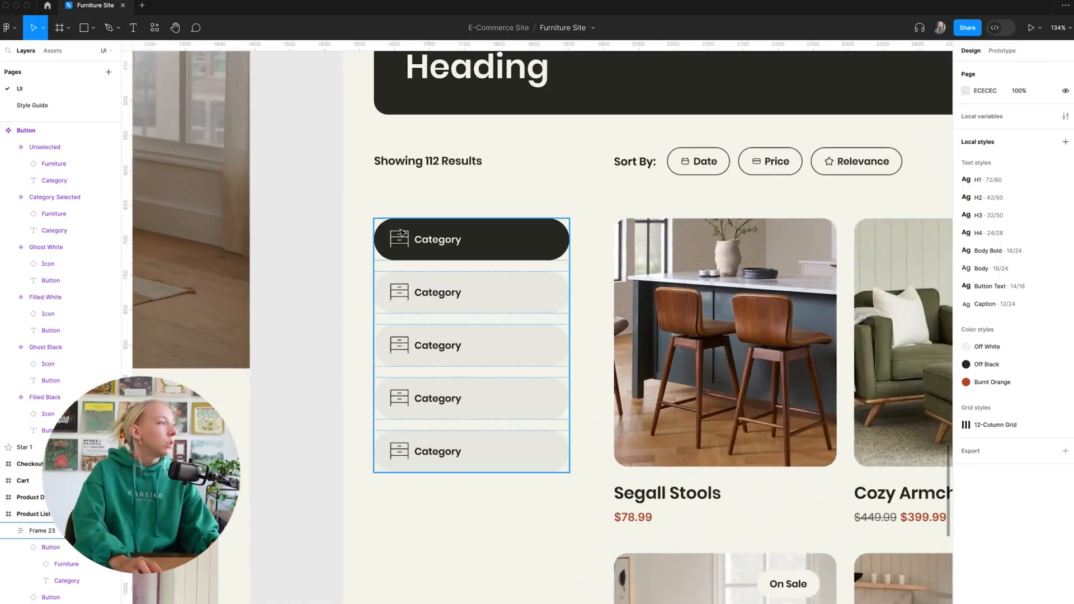
scroll(458, 242, "up", 5)
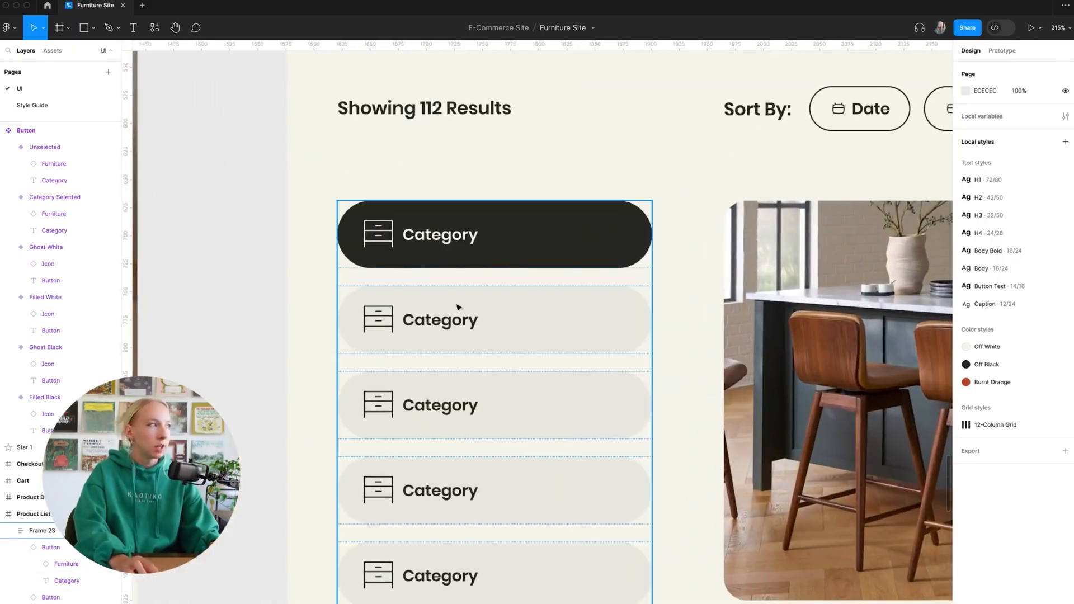
scroll(382, 238, "right", 2)
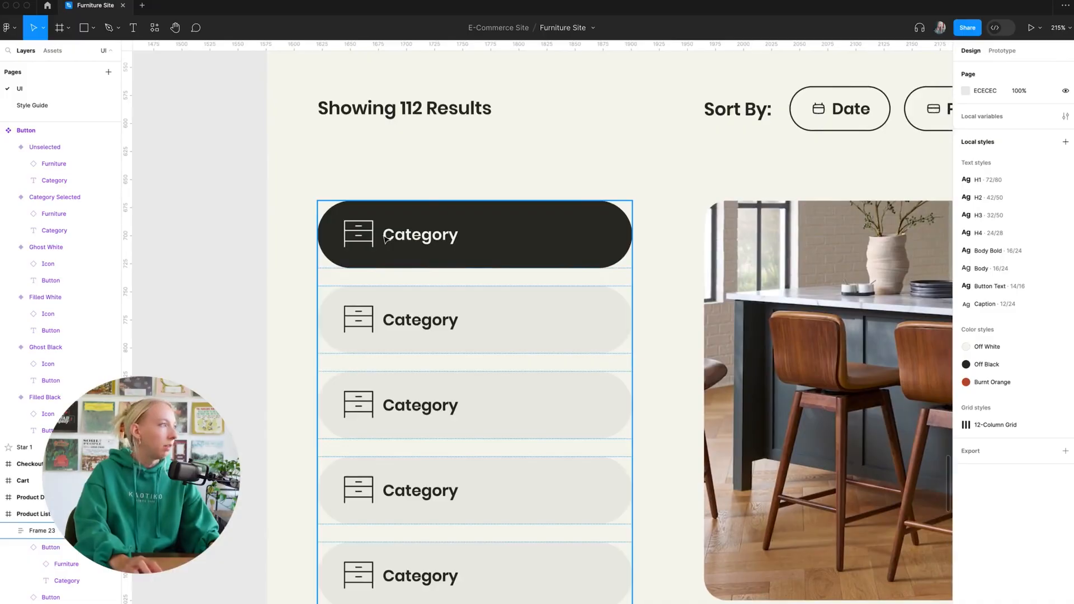
left_click(365, 238)
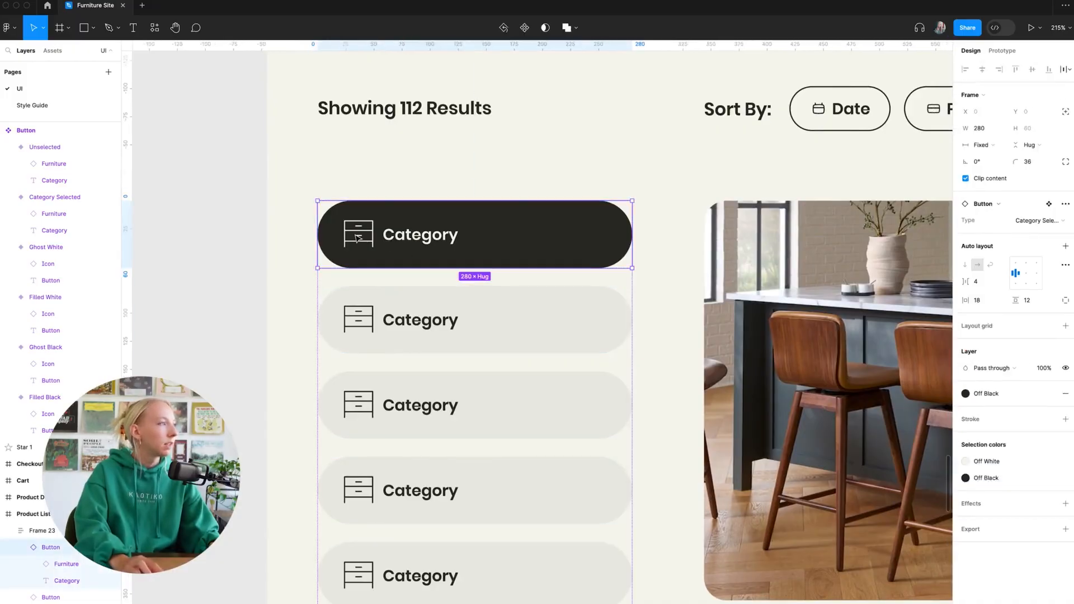
left_click(358, 238)
scroll(358, 238, "down", 10)
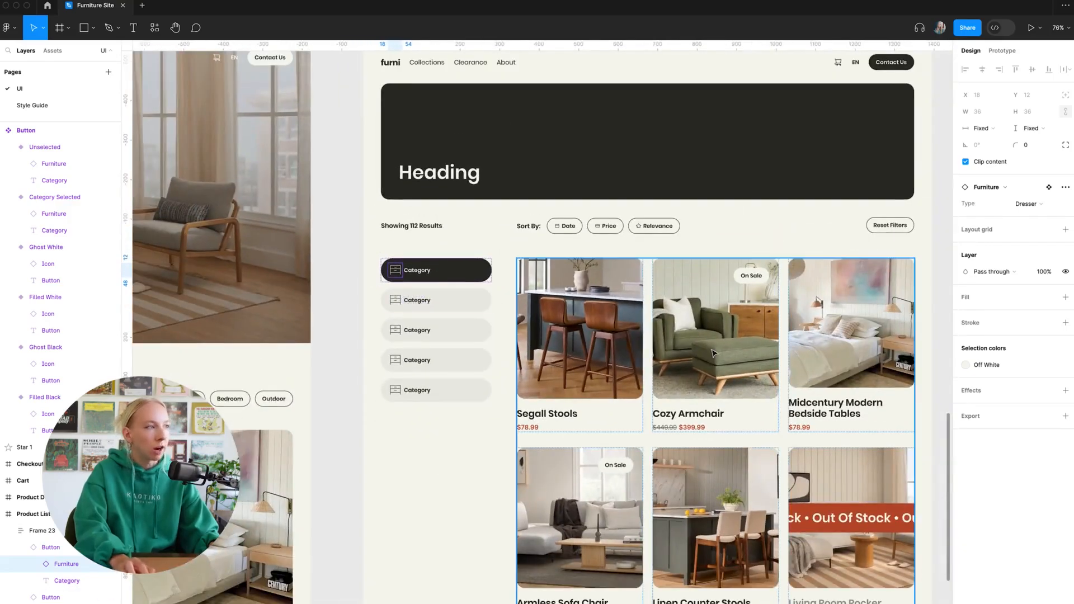
scroll(705, 356, "right", 1)
scroll(747, 395, "down", 3)
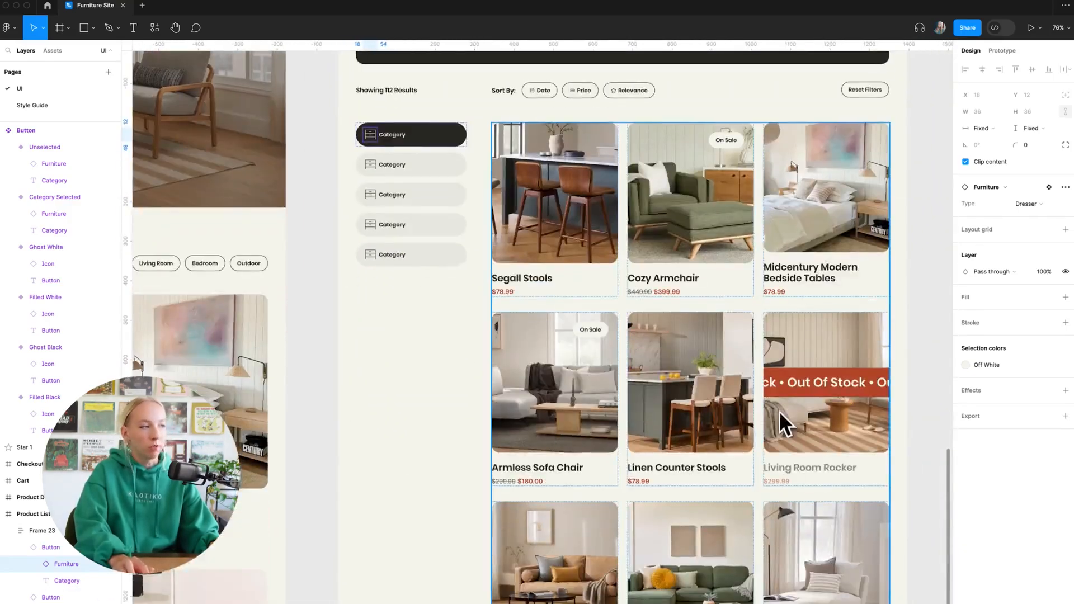
scroll(782, 417, "up", 3)
scroll(782, 417, "left", 1)
scroll(479, 316, "up", 6)
scroll(481, 318, "right", 2)
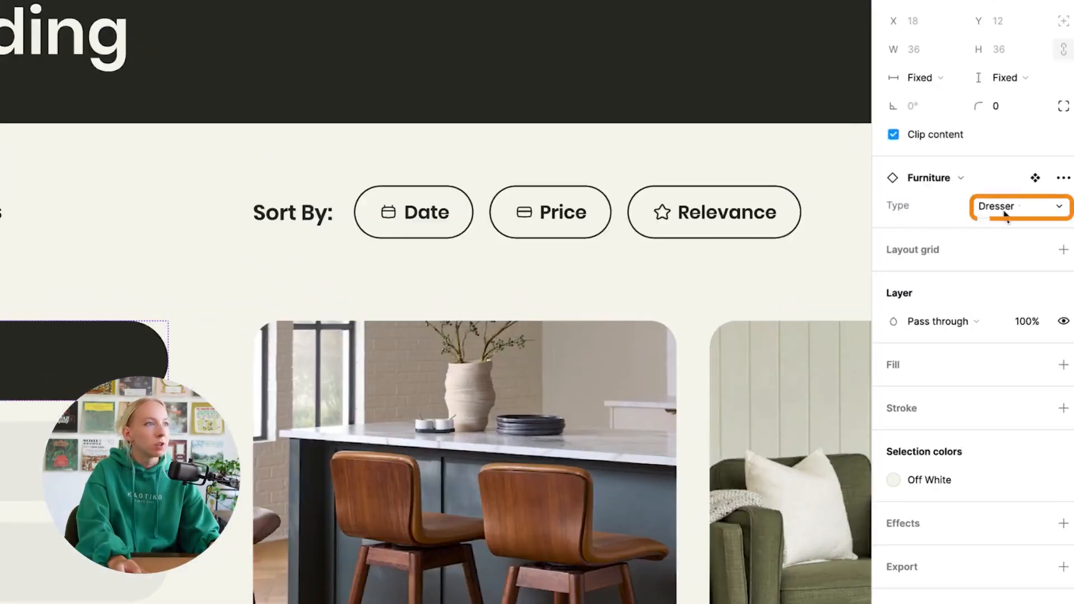
left_click(1013, 205)
left_click(1031, 114)
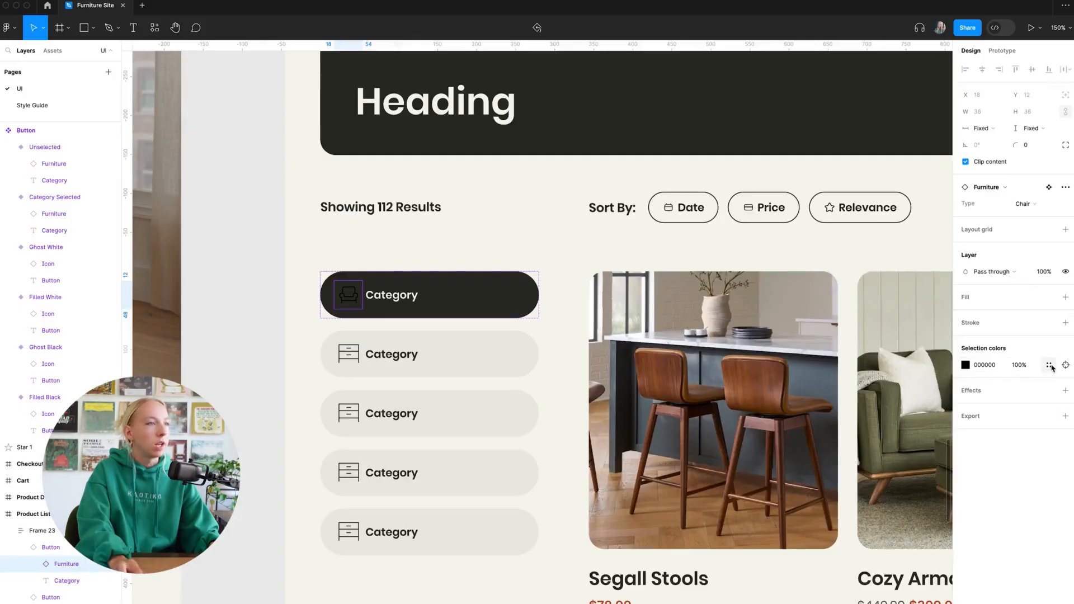
- Apply the Off White color style to the Chair icon in the top category button
left_click(1049, 366)
left_click(861, 434)
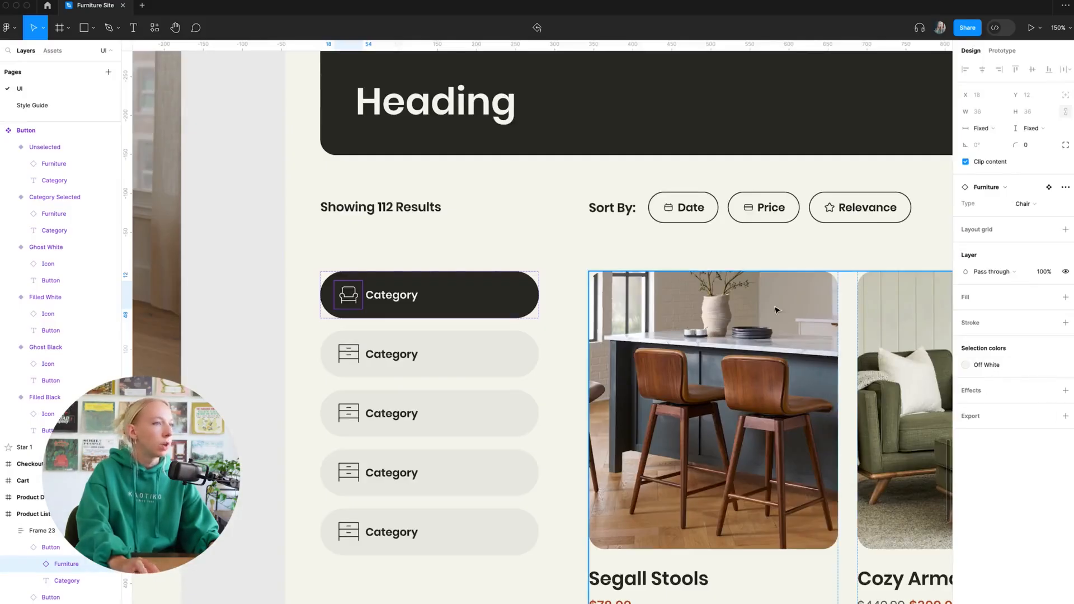
left_click(475, 237)
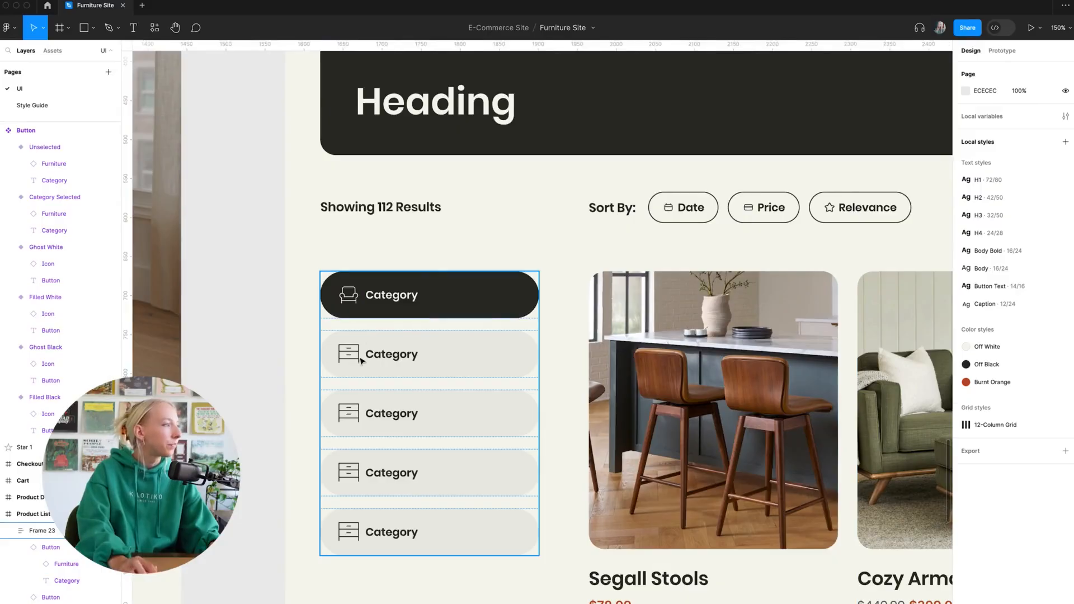
- Change the label of the top category button to "Chairs"
double_click(393, 307)
double_click(394, 307)
type("Chairs")
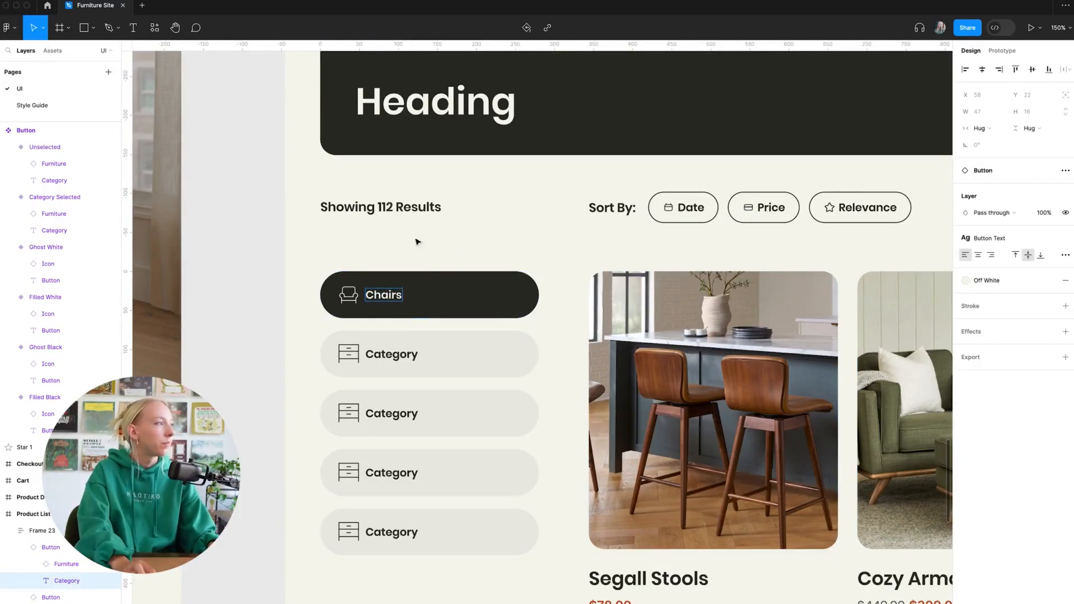
- Change the furniture icon in the third category button from Dresser to Rug
left_click(416, 242)
scroll(414, 352, "up", 4)
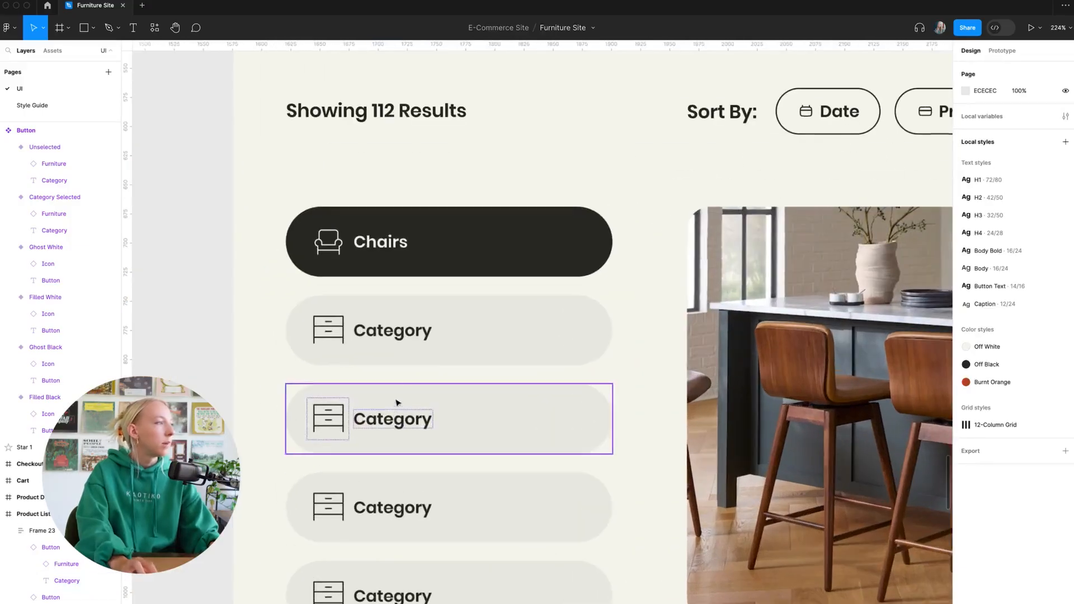
left_click(332, 417)
left_click(333, 417)
left_click(1025, 204)
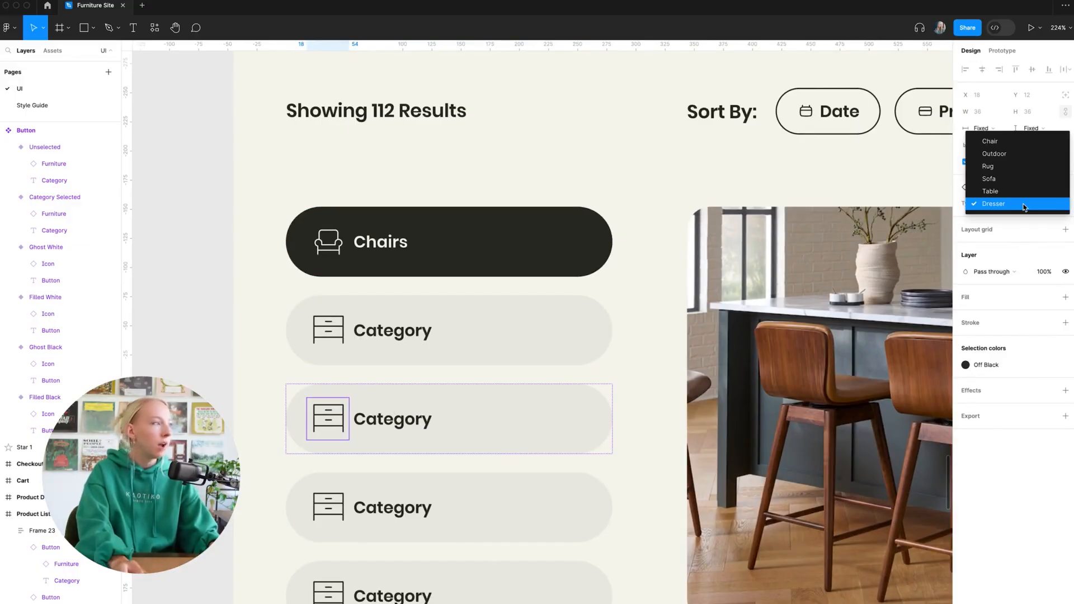
left_click(1020, 167)
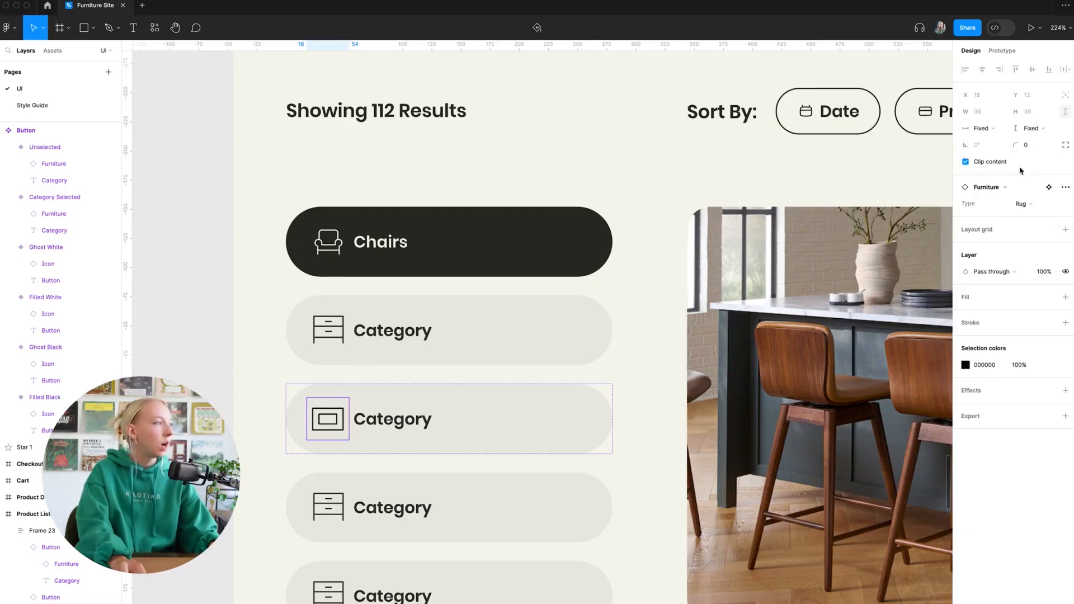
- Label the third category button "Rugs" and the second one "Dressers"
left_click(394, 428)
double_click(406, 426)
type("Rugs")
left_click(402, 327)
double_click(401, 327)
type("Dressers")
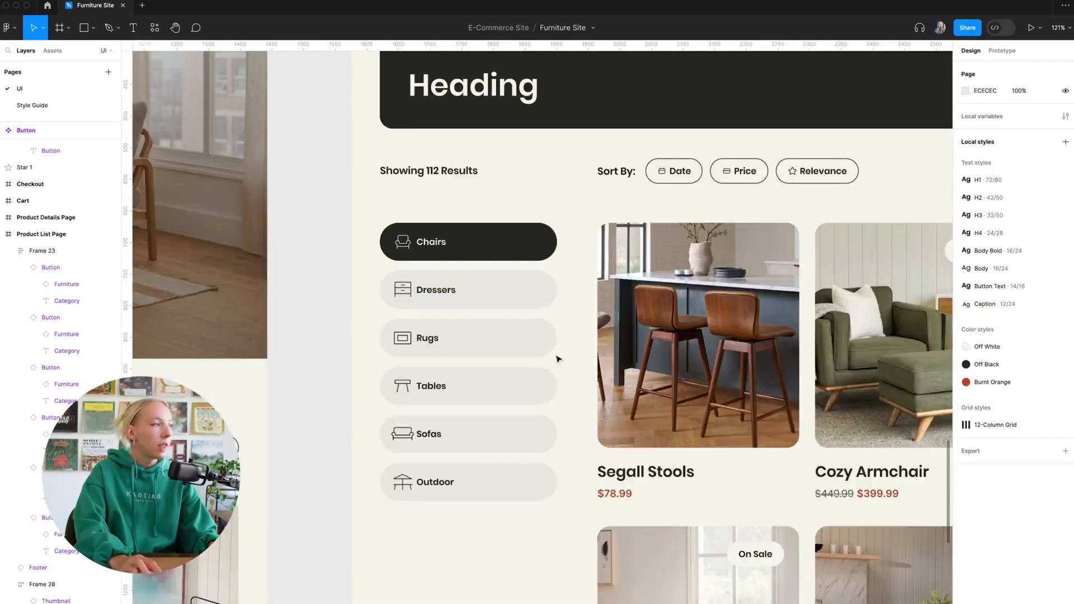
- Try the Tables button above Rugs in the category list and return it below Rugs
scroll(556, 355, "up", 3)
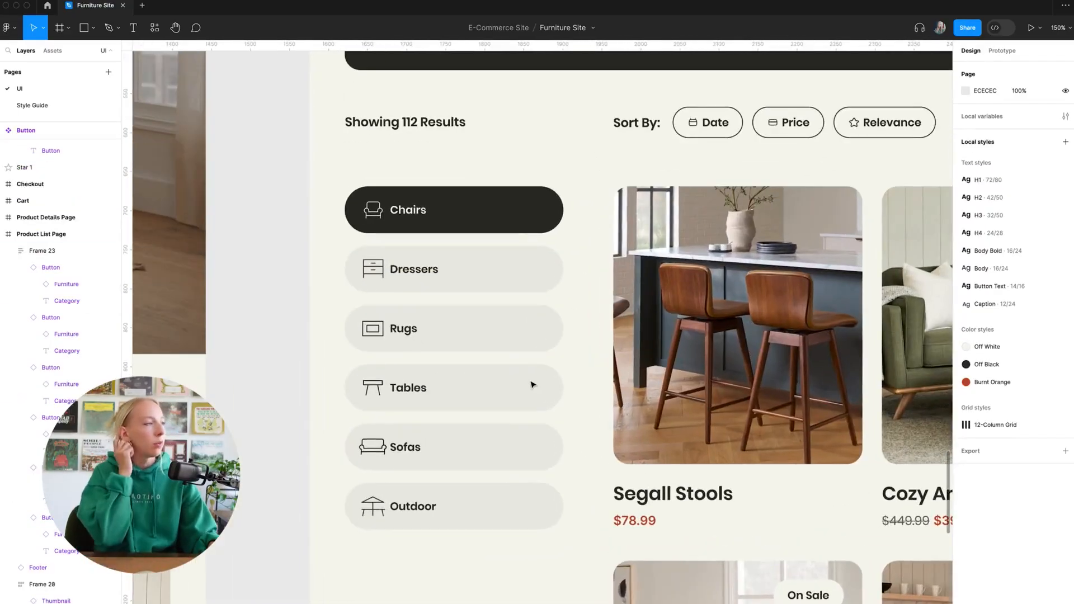
left_click(479, 398)
left_click(515, 391)
left_click_drag(515, 391, 519, 352)
key("Escape")
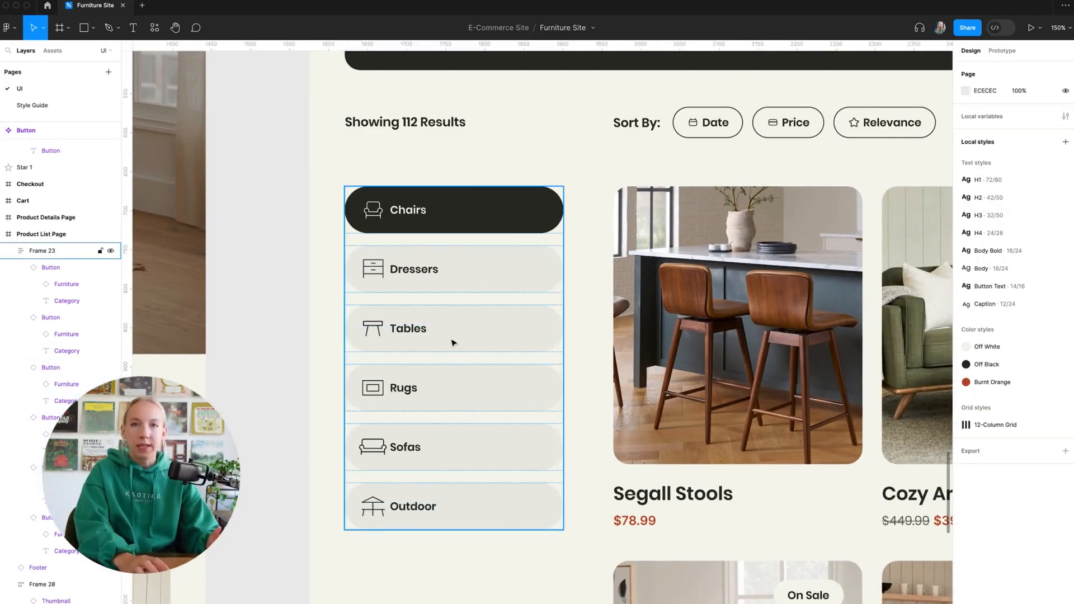
left_click(459, 342)
left_click_drag(481, 337, 482, 400)
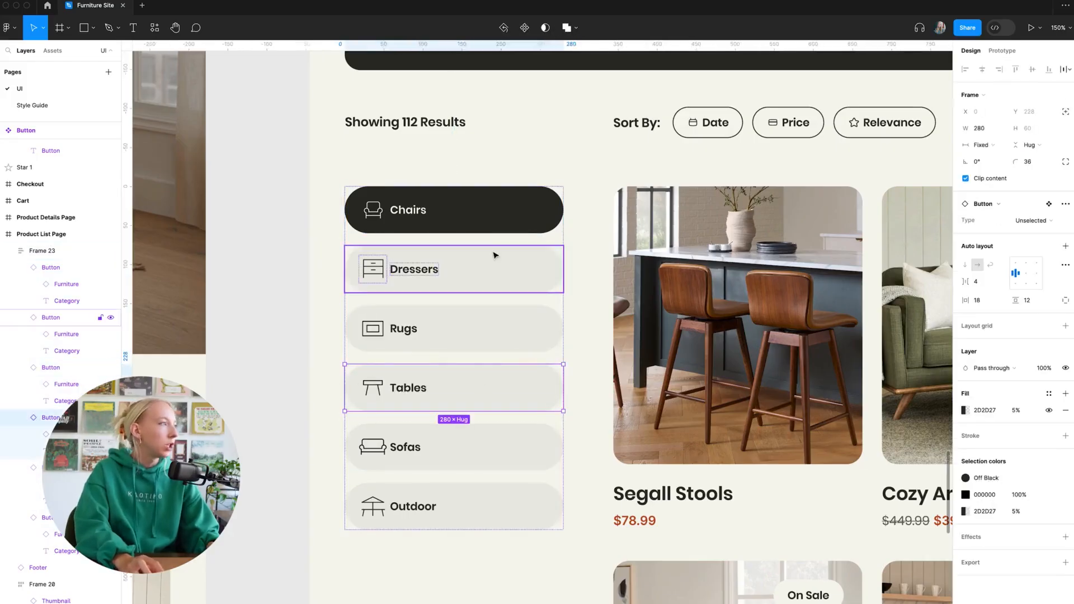
- Reorder the category list so Sofas comes directly after Chairs and Rugs sits above Dressers
left_click(477, 444)
left_click_drag(479, 446, 486, 278)
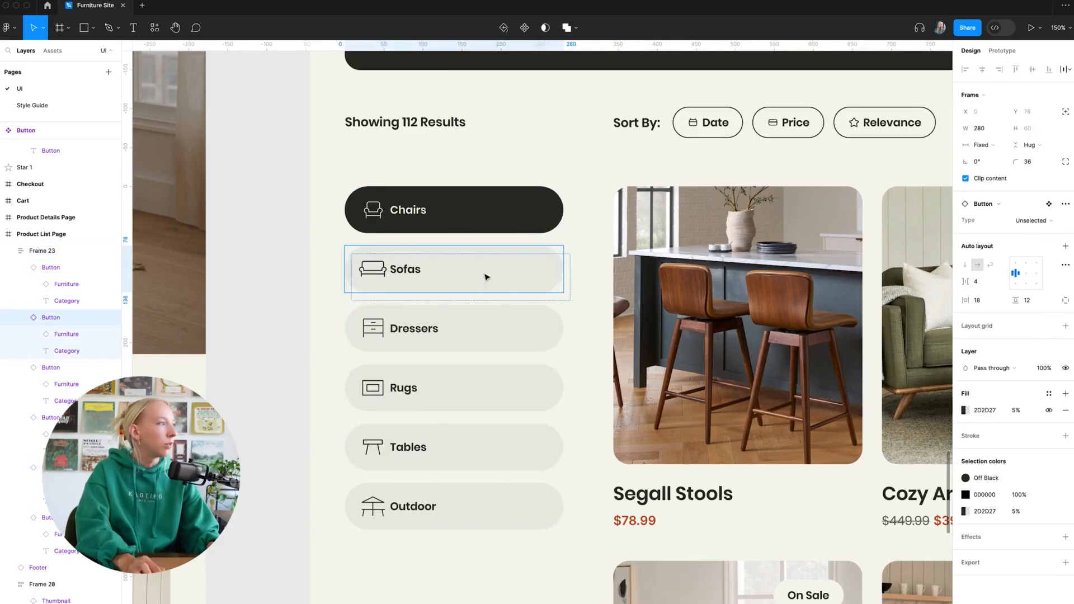
left_click(444, 386)
left_click_drag(444, 383, 448, 319)
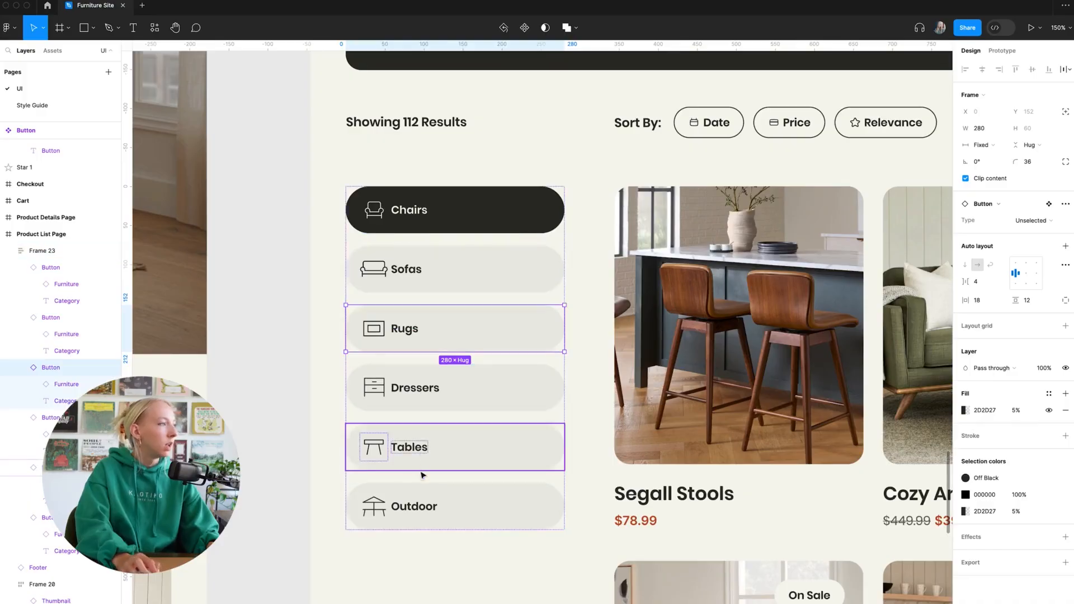
left_click(309, 596)
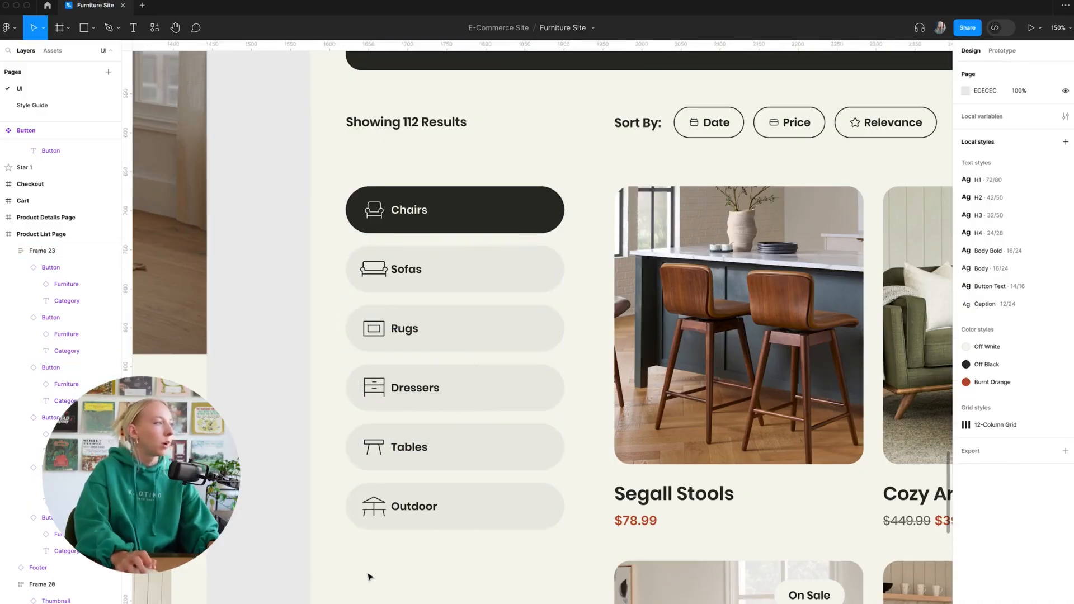
- Compare the icon-to-label spacing in the category buttons with the gap measured inside the Date sort button
scroll(366, 582, "down", 4)
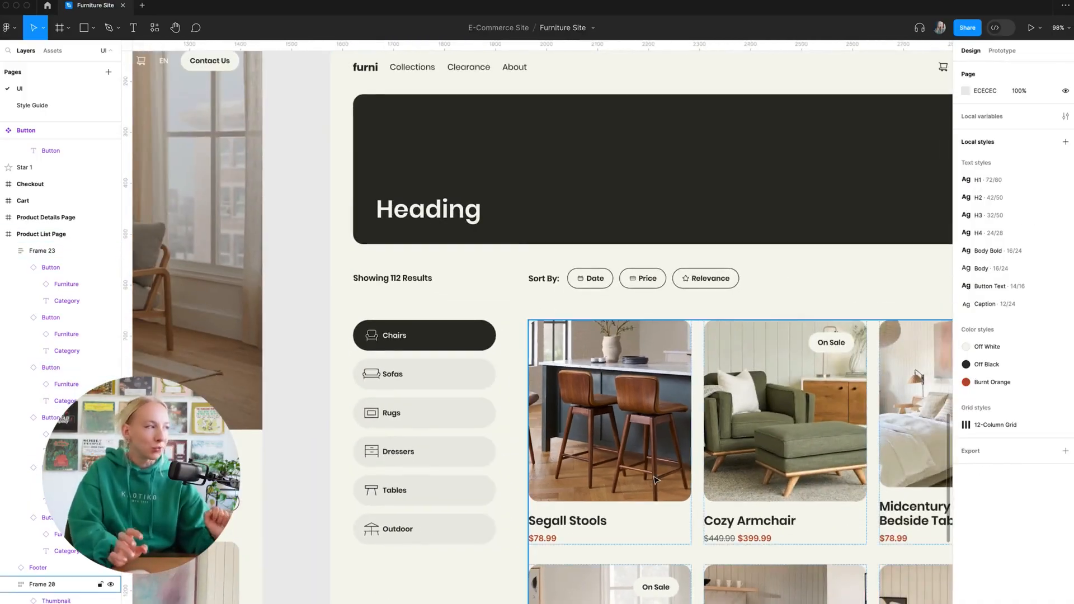
scroll(400, 557, "down", 2)
scroll(257, 460, "up", 5)
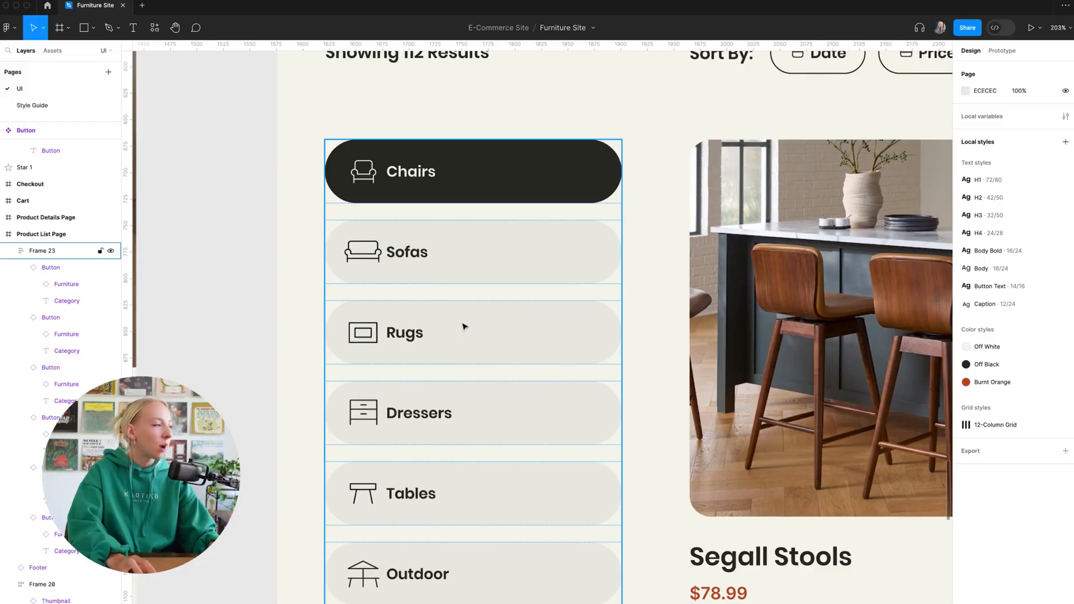
scroll(398, 429, "up", 2)
scroll(378, 436, "down", 5)
scroll(672, 160, "up", 6)
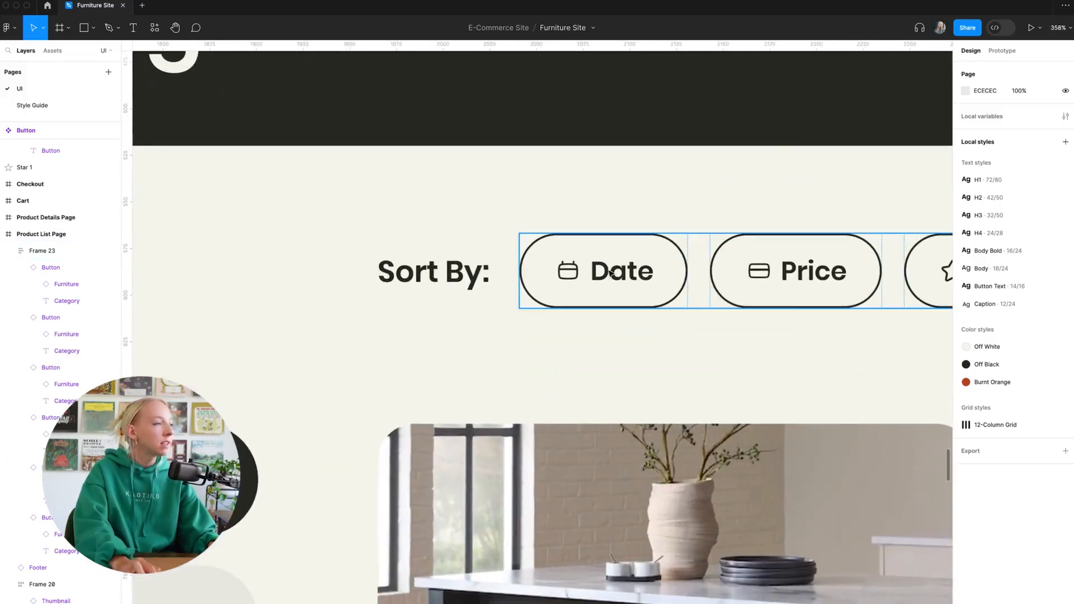
left_click(618, 273, "super")
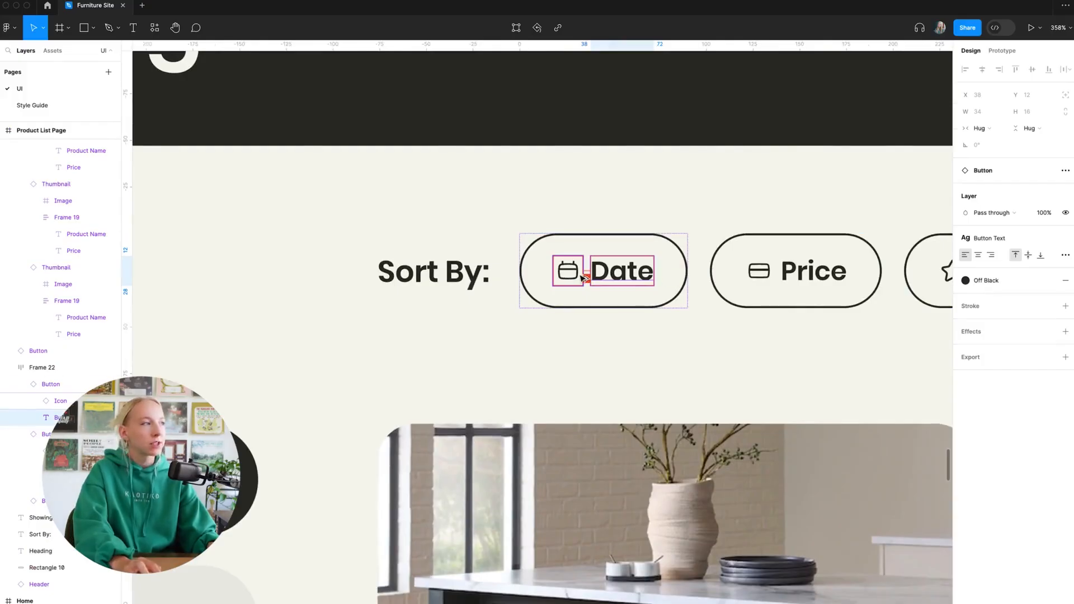
scroll(573, 276, "up", 5)
scroll(548, 275, "down", 15)
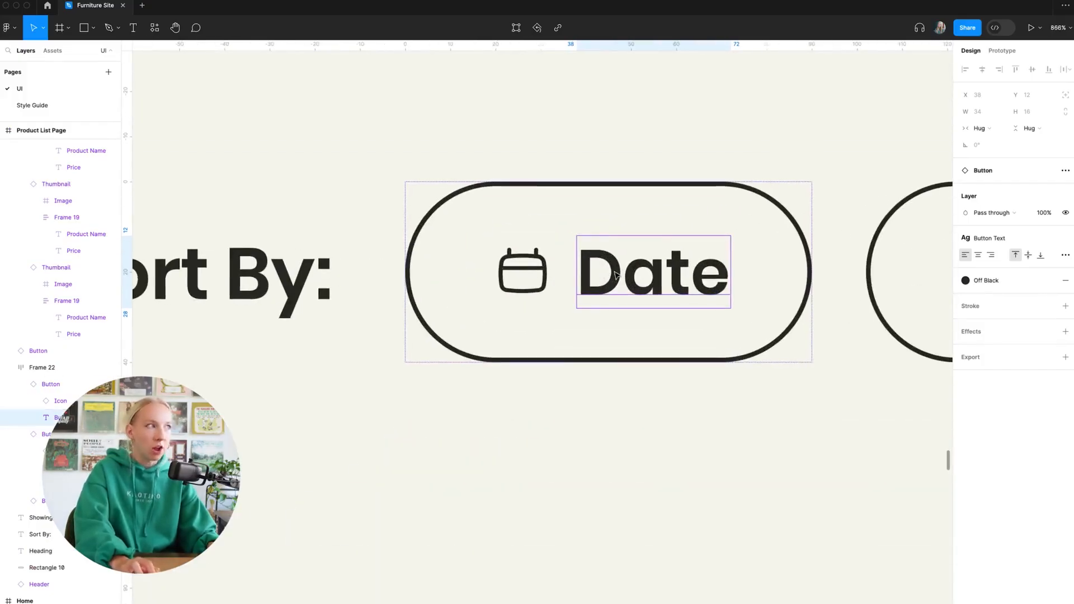
key("Escape")
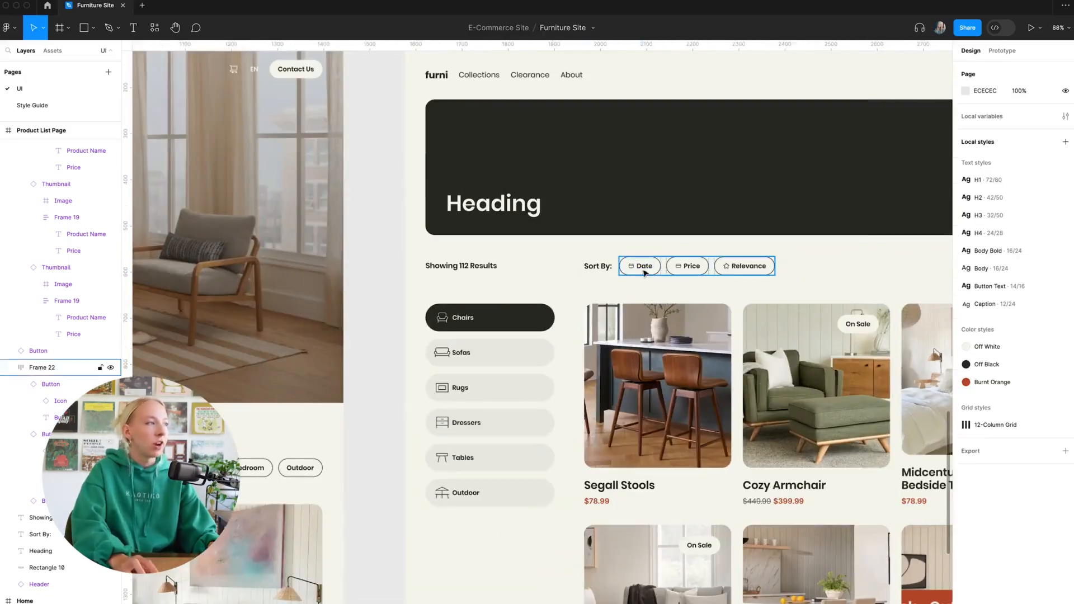
scroll(484, 403, "up", 3)
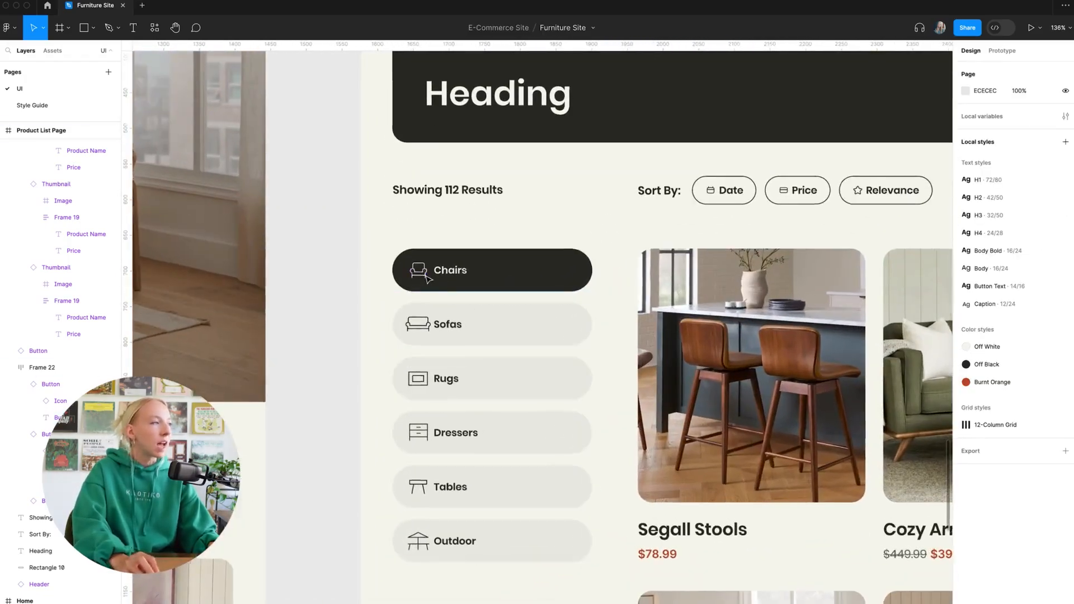
scroll(423, 274, "up", 5)
scroll(485, 300, "down", 4)
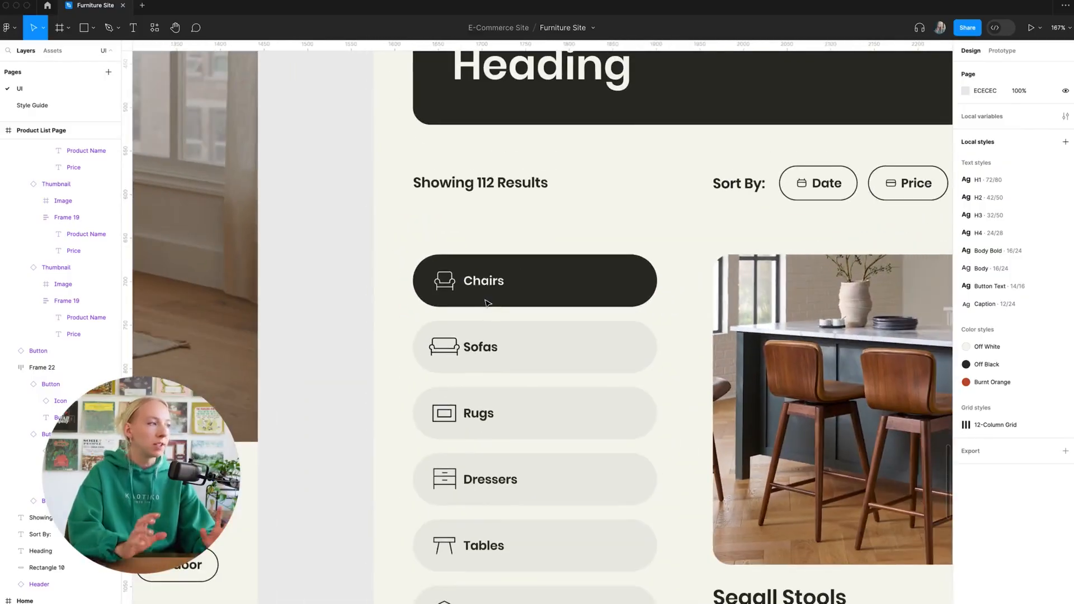
scroll(480, 428, "down", 1)
scroll(455, 434, "up", 1)
scroll(532, 403, "down", 4)
- Set the auto layout gap between icon and label to 8 in both Category variants of the Button component
scroll(597, 371, "up", 16)
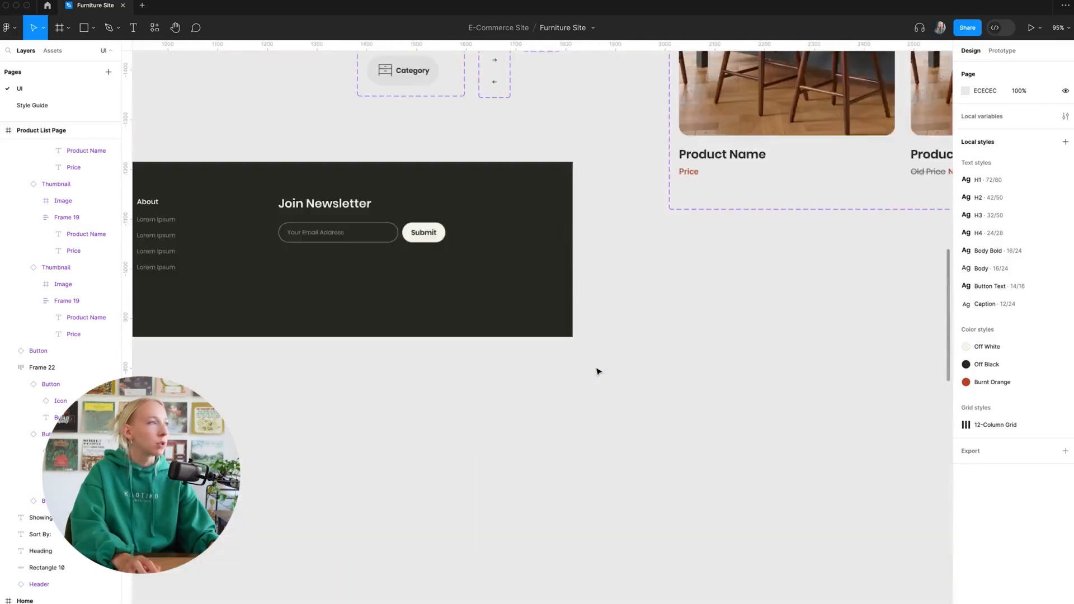
scroll(360, 275, "up", 6)
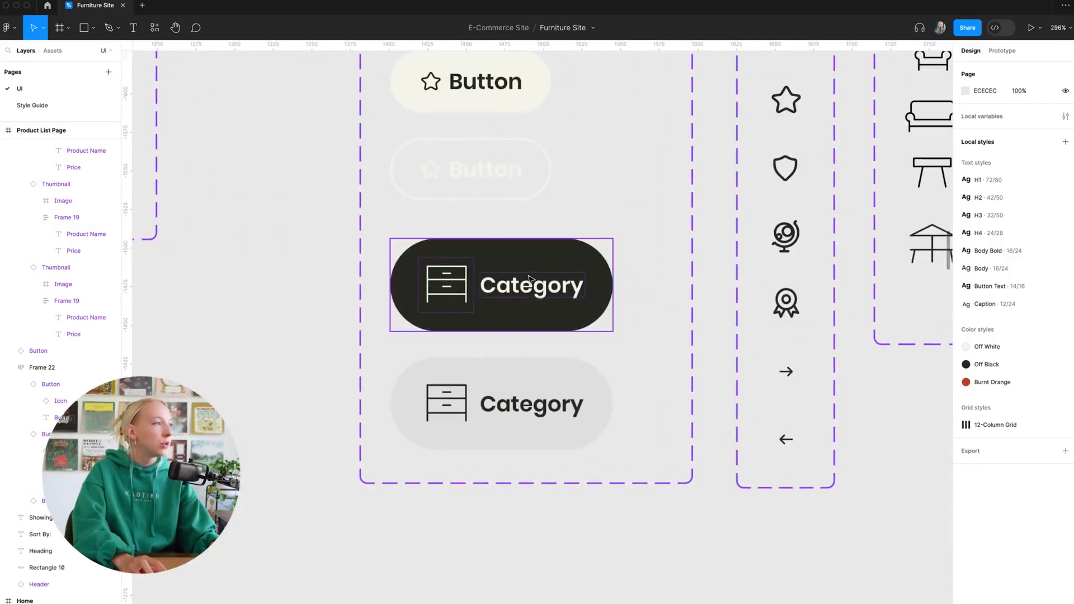
left_click(530, 282)
left_click(532, 383, "shift")
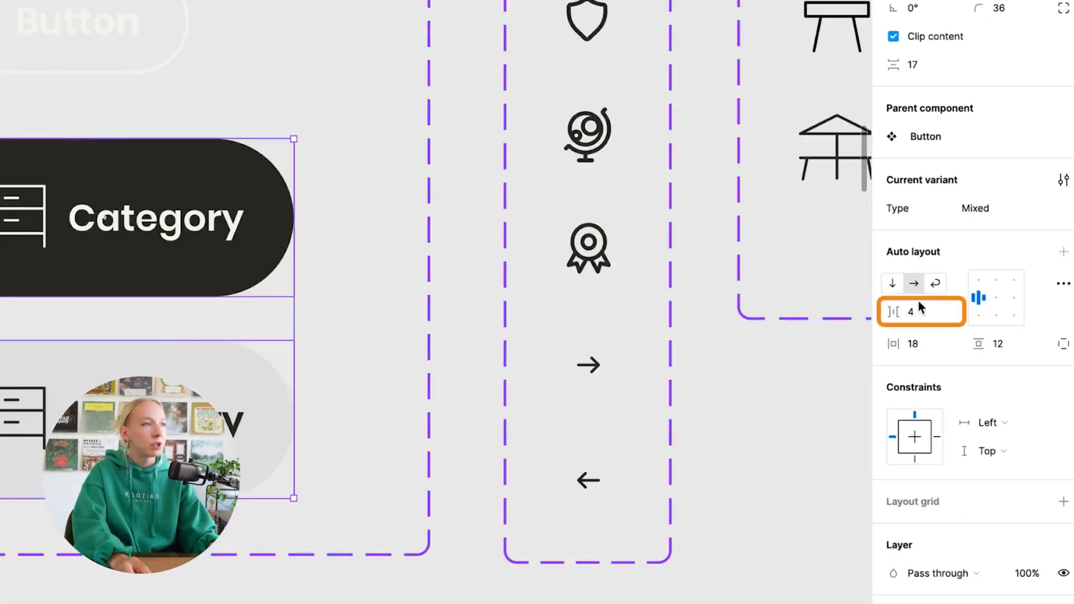
left_click(941, 319)
type("8")
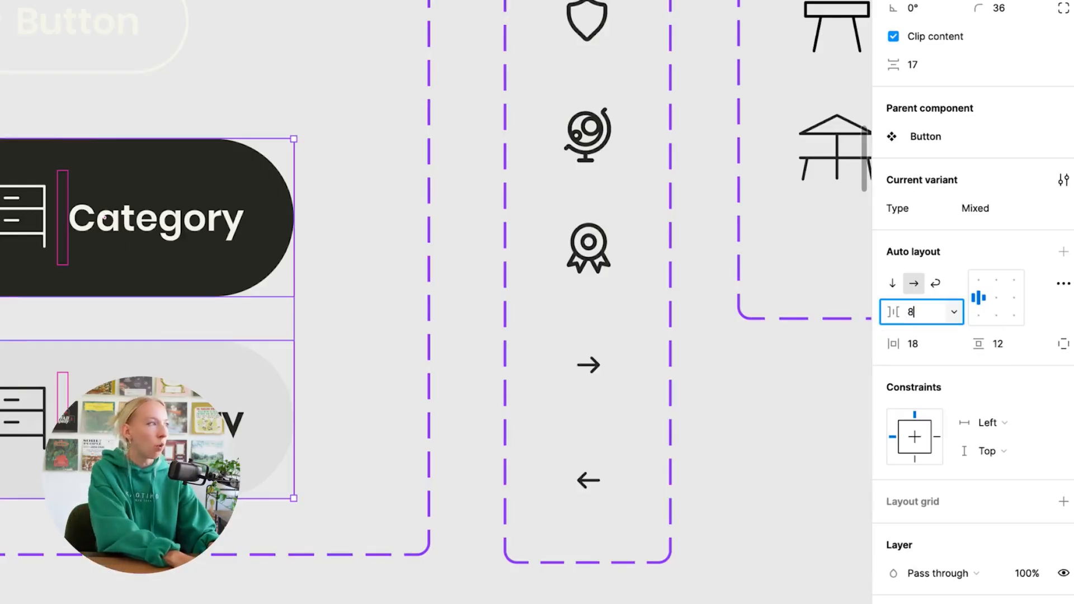
key("Return")
left_click(520, 532)
- Check the icon-to-label spacing of the category list on the Product List Page
scroll(520, 532, "down", 5)
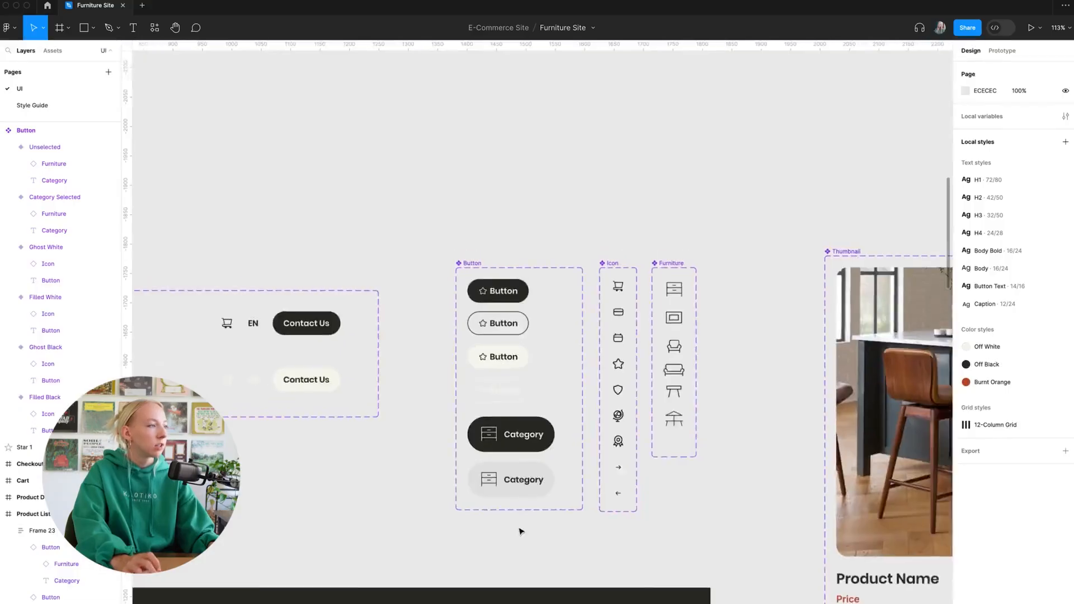
scroll(520, 532, "down", 15)
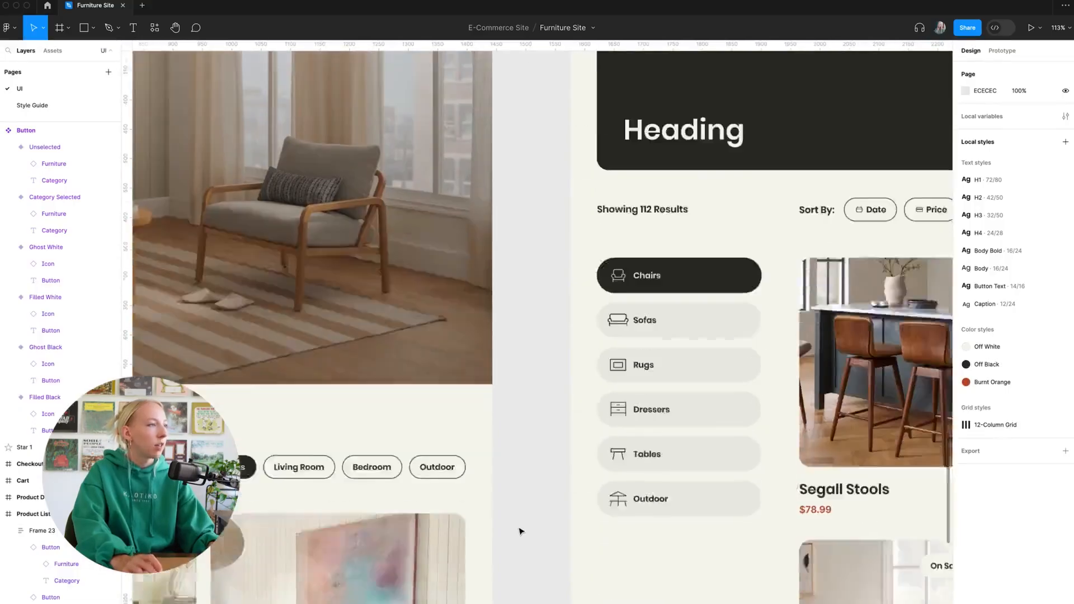
scroll(520, 531, "right", 4)
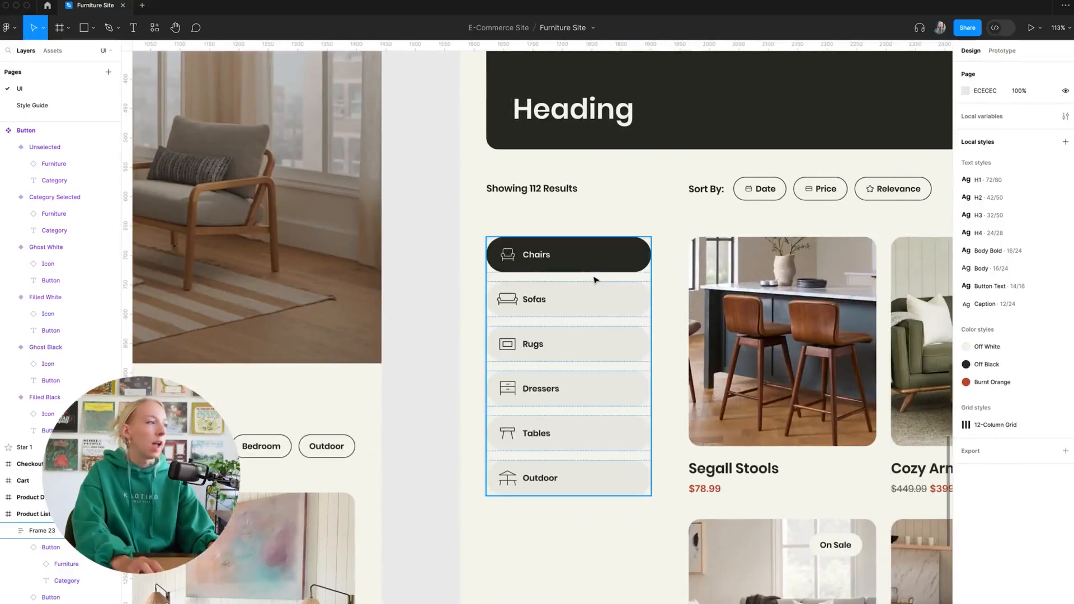
scroll(597, 280, "right", 2)
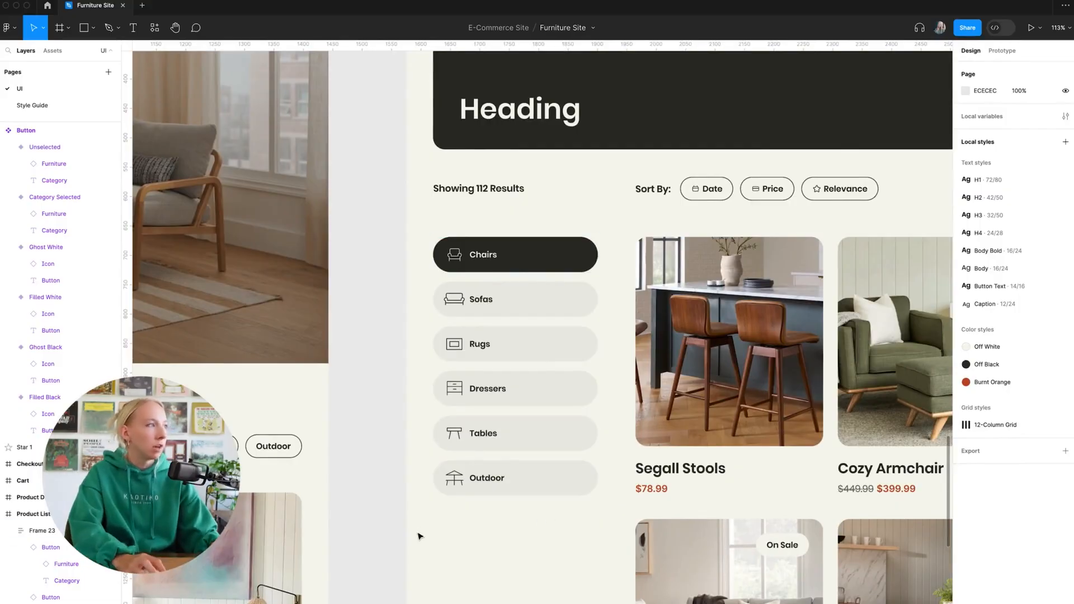
scroll(420, 536, "down", 10)
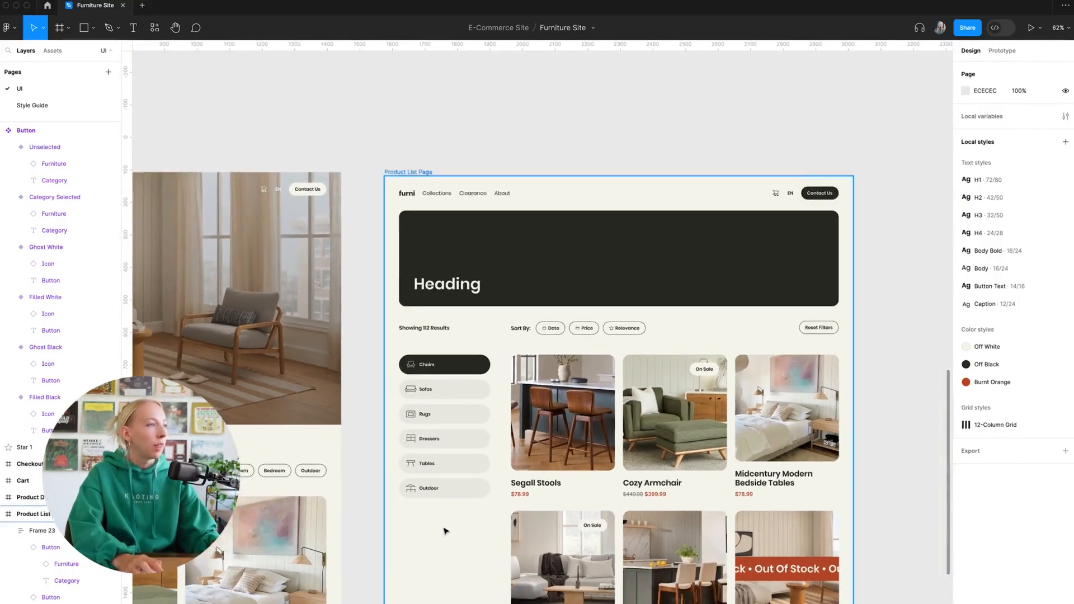
scroll(592, 492, "up", 5)
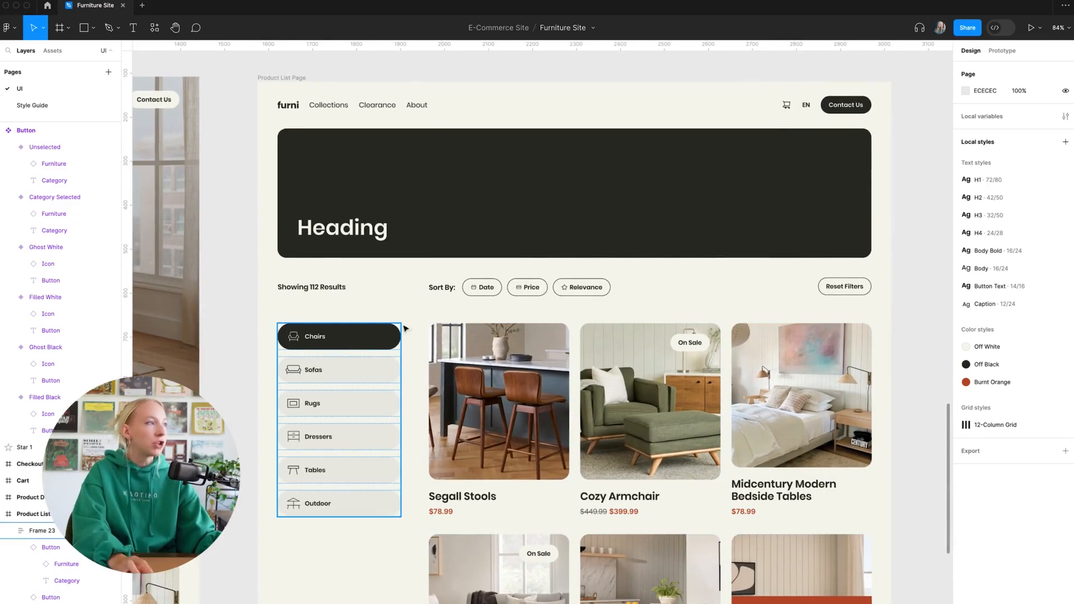
left_click(353, 231)
key("Return")
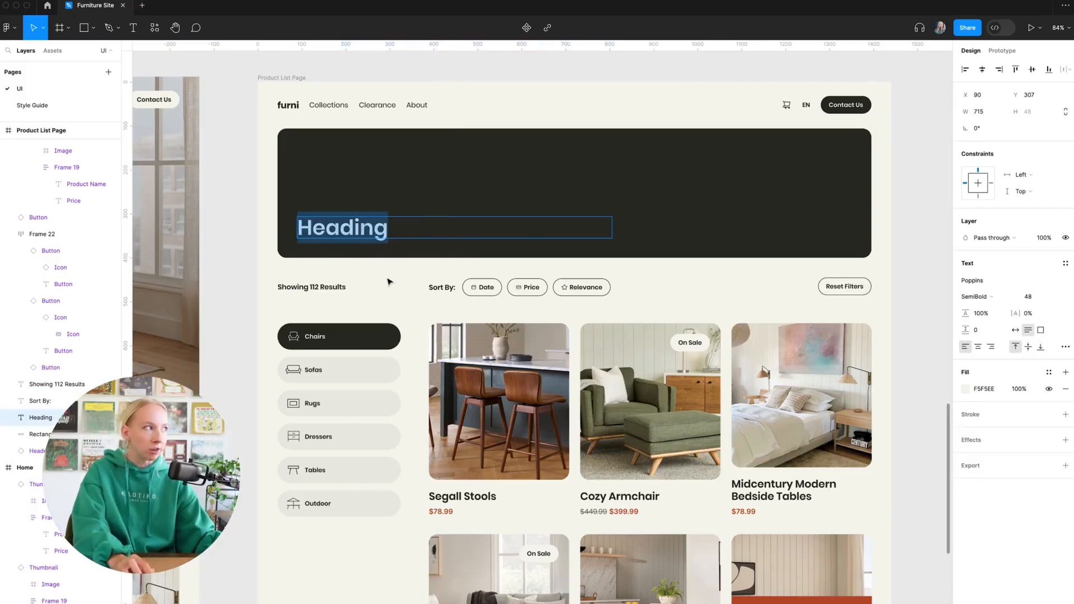
key("Escape")
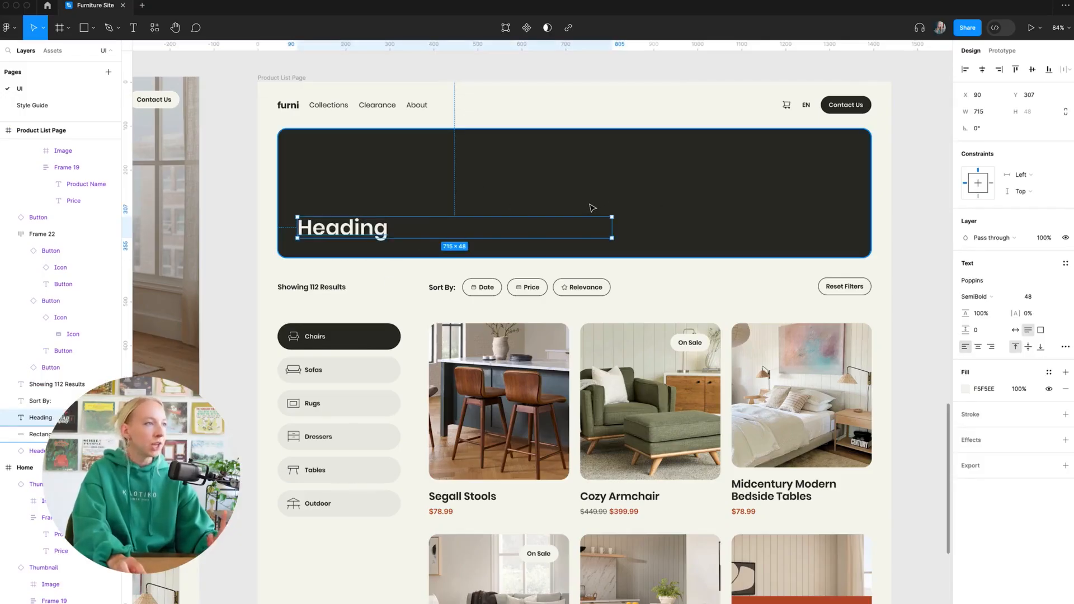
key("Escape")
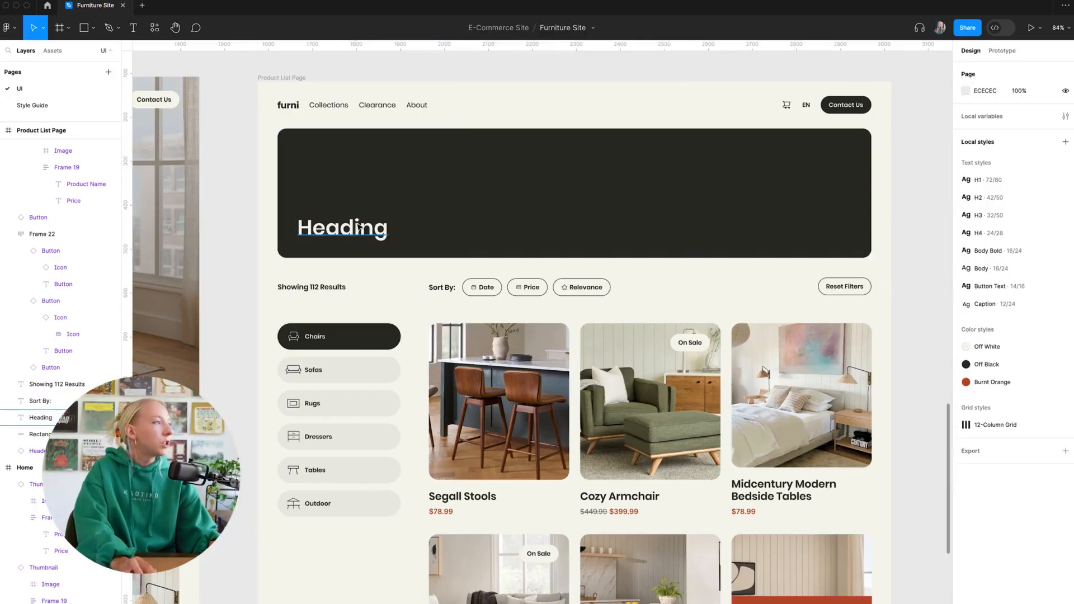
- Change the banner heading on the Product List Page to "All Furni Chairs"
left_click(355, 232)
key("Return")
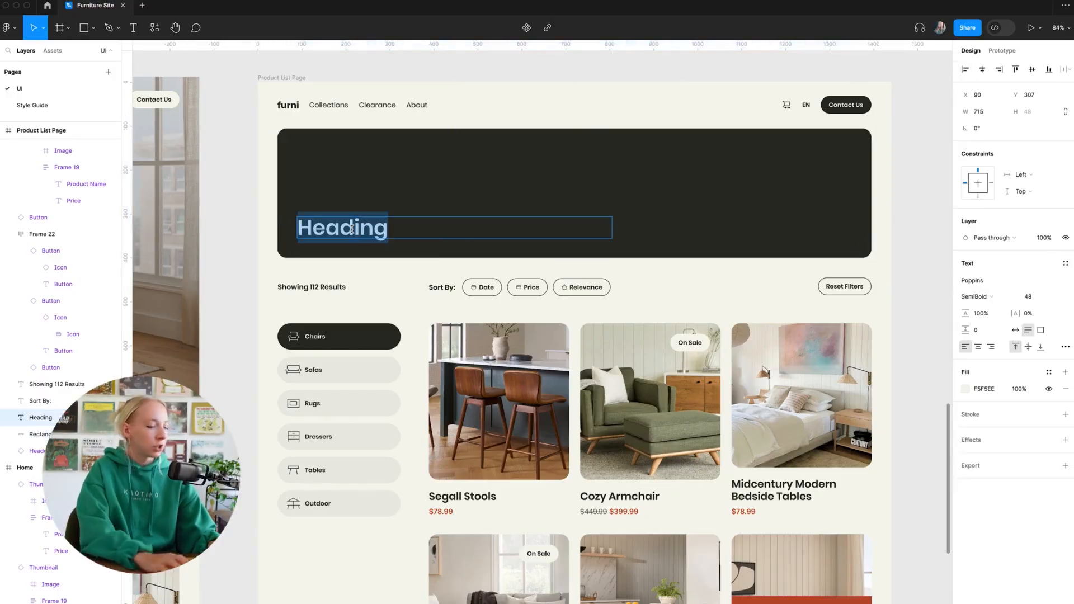
type("All Fur")
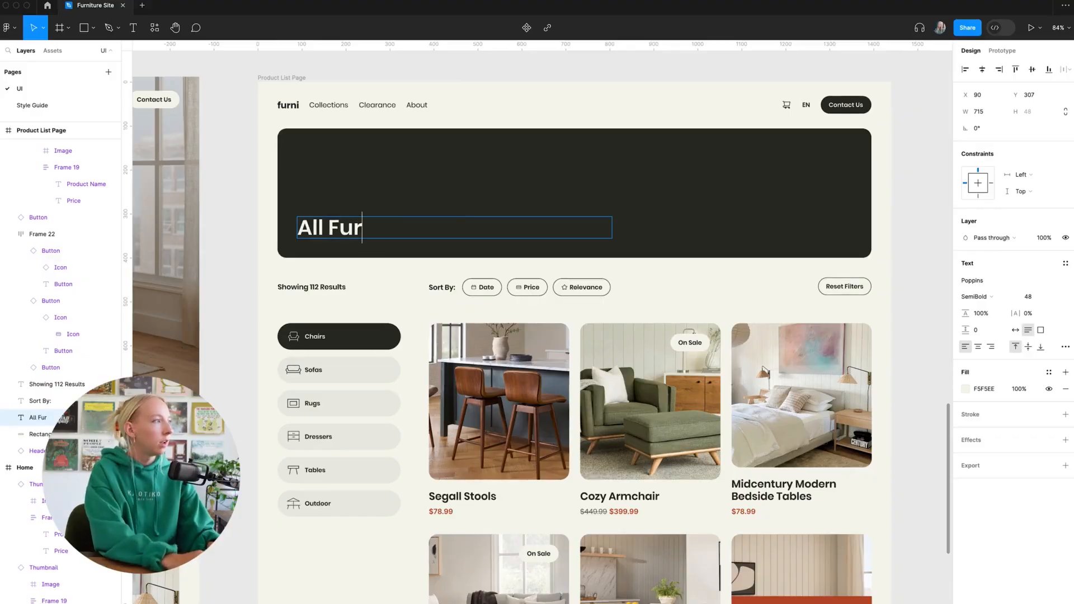
type("ni Chairs")
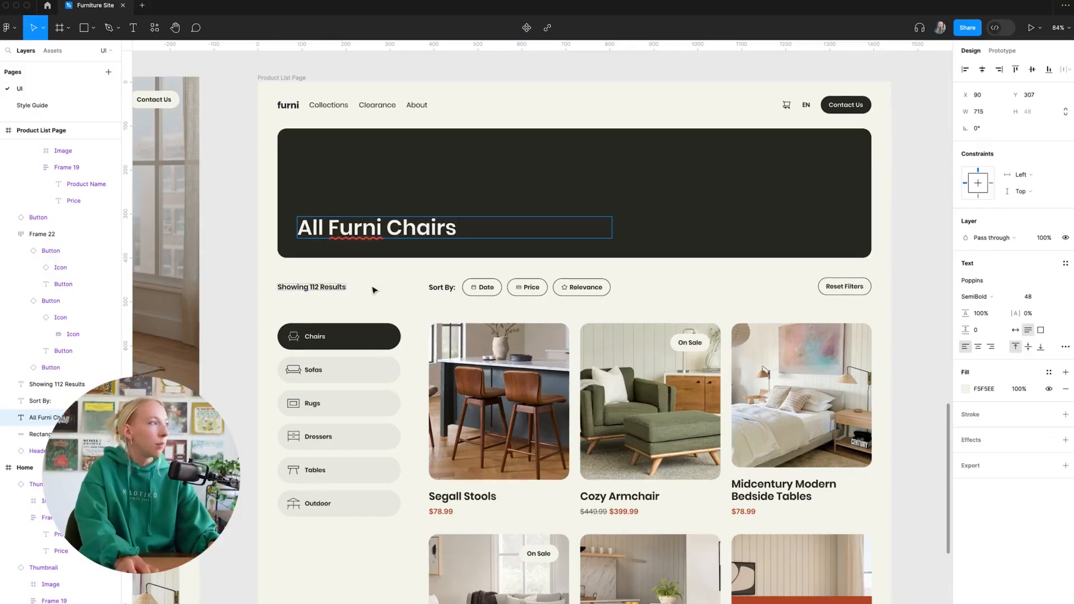
left_click(396, 288)
- Detach the Off Black colour style from the fill of the banner rectangle on the Product List Page
left_click(739, 211)
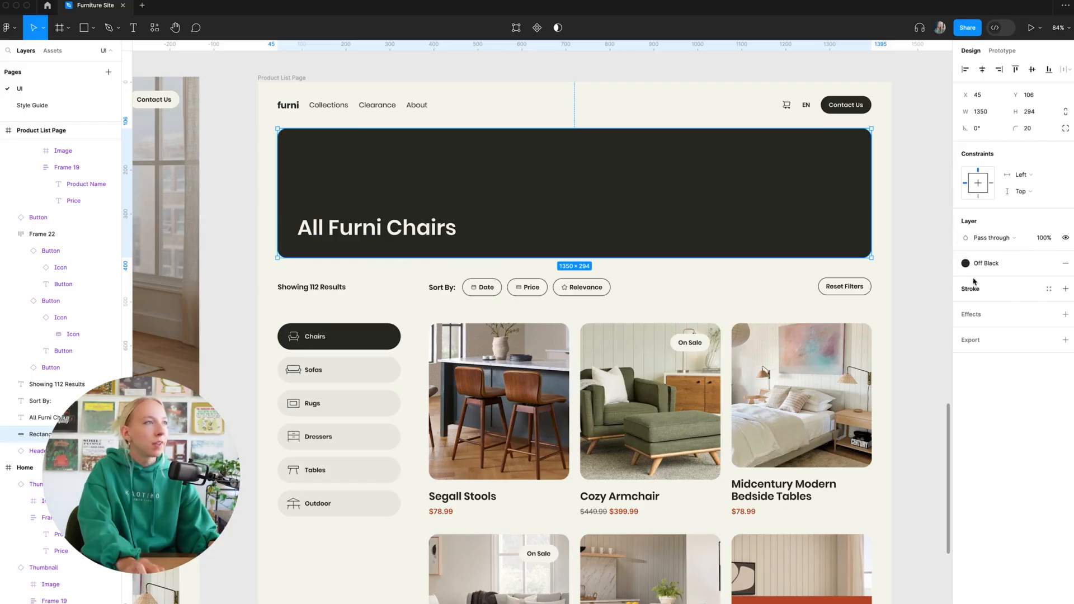
left_click(965, 263)
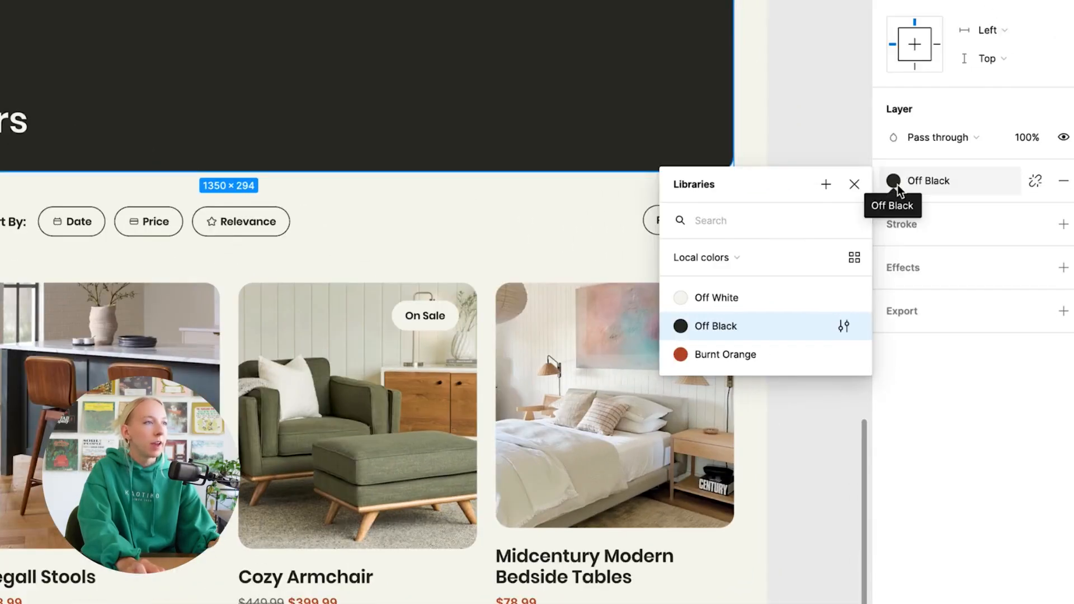
left_click(1034, 180)
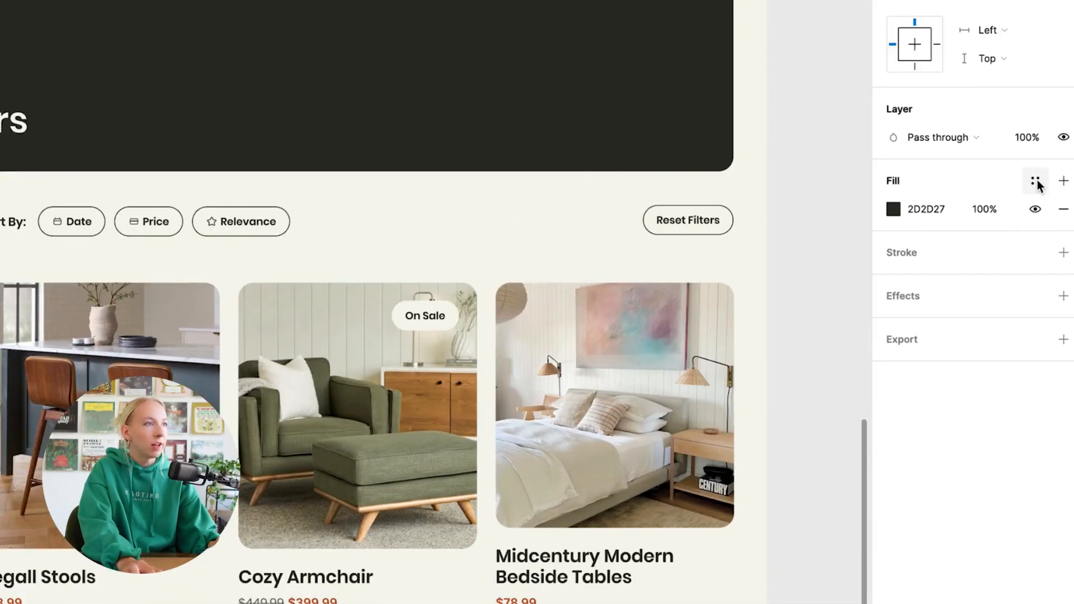
- Change the banner rectangle's fill to an image, using the header PNG with the tan sofa from the Downloads folder
left_click(893, 209)
left_click(723, 252)
left_click(761, 377)
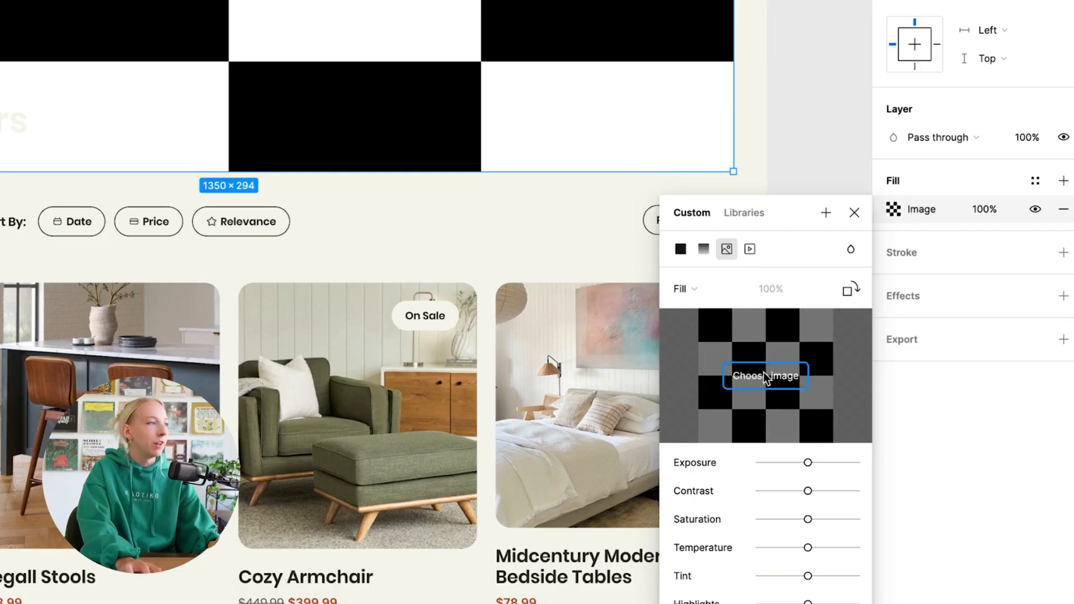
left_click(53, 221)
left_click(472, 492)
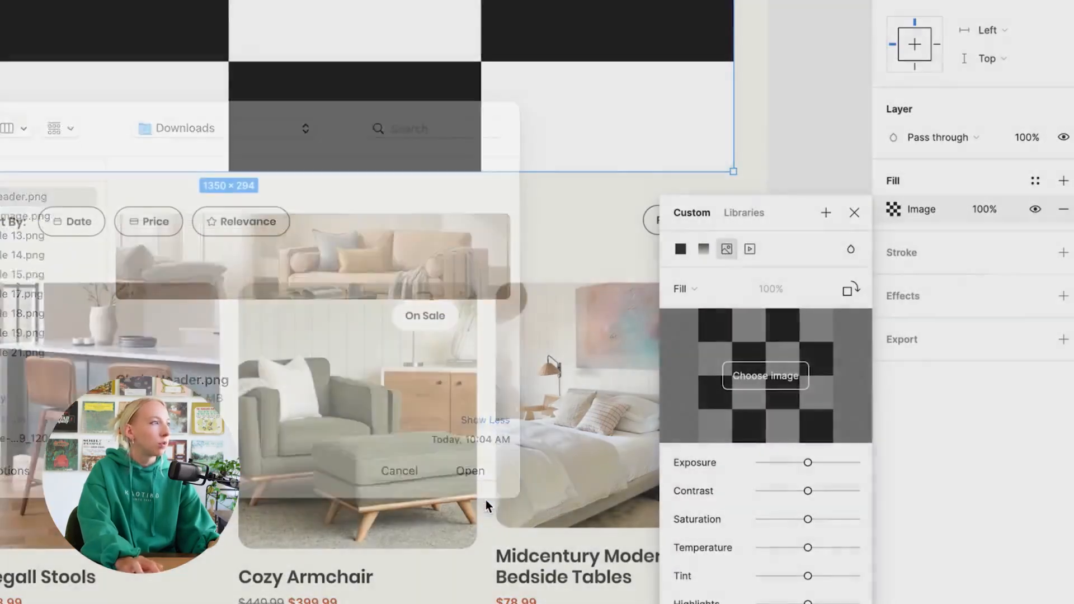
left_click(853, 214)
left_click(844, 199)
- Review the whole Product List Page with its banner image alongside the Home page
scroll(840, 193, "down", 5)
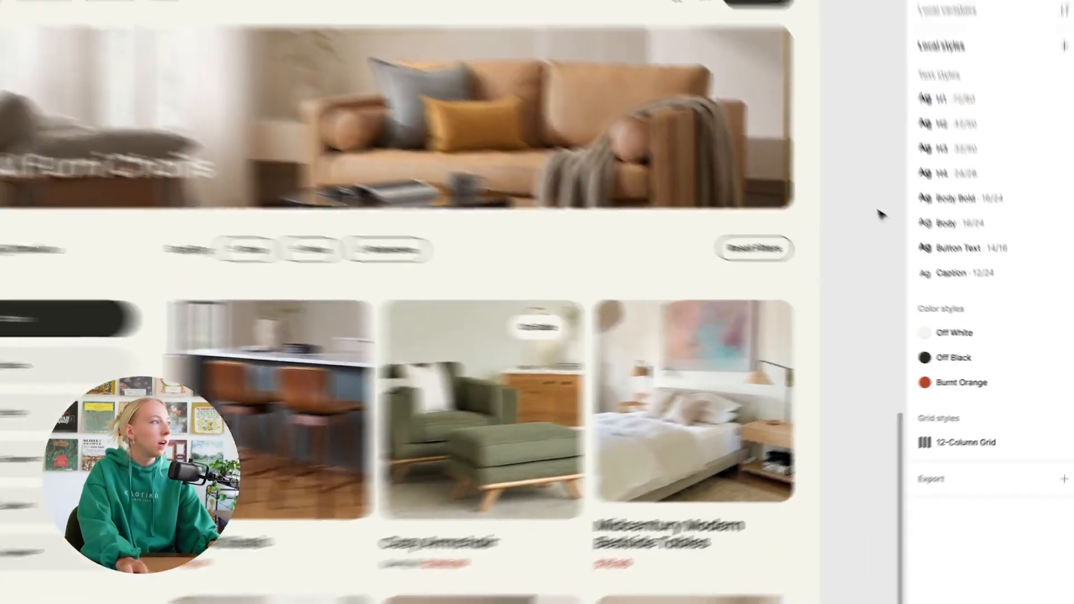
scroll(863, 253, "left", 4)
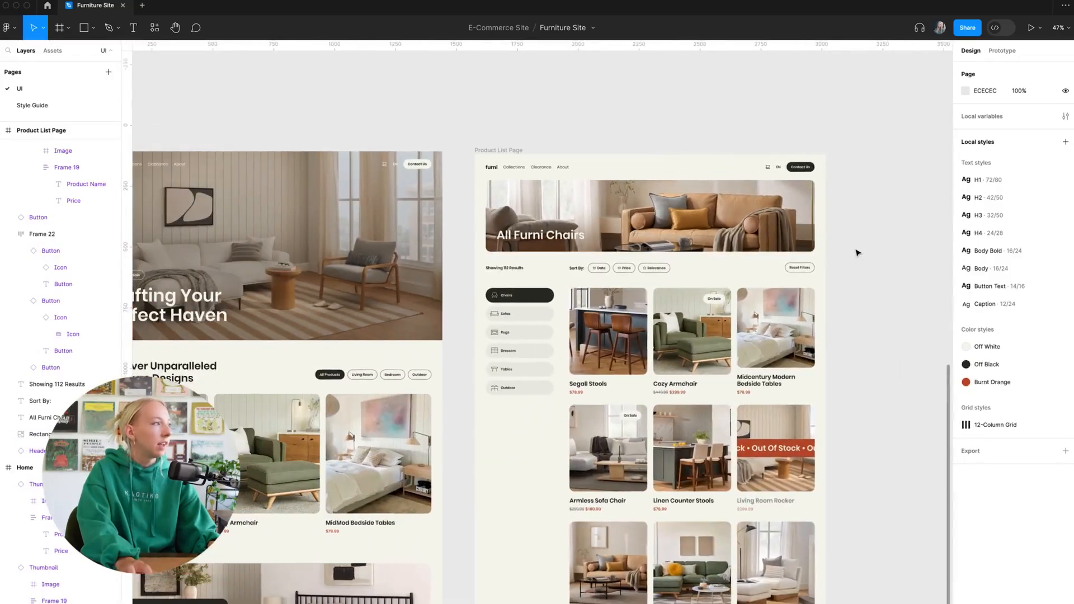
scroll(847, 253, "up", 4)
scroll(846, 253, "down", 2)
scroll(847, 252, "down", 3)
scroll(847, 253, "down", 2)
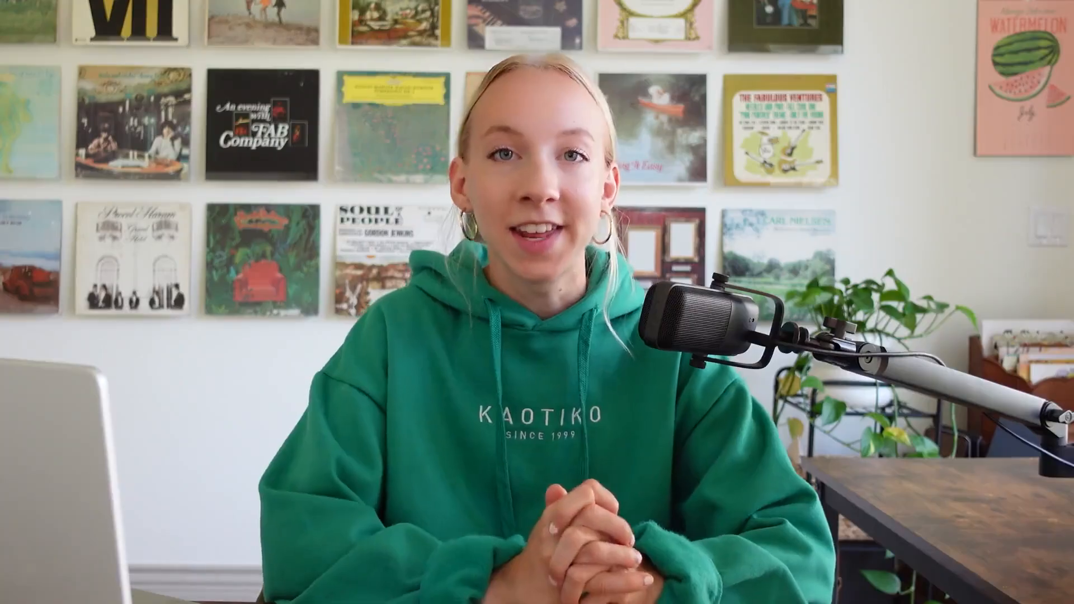